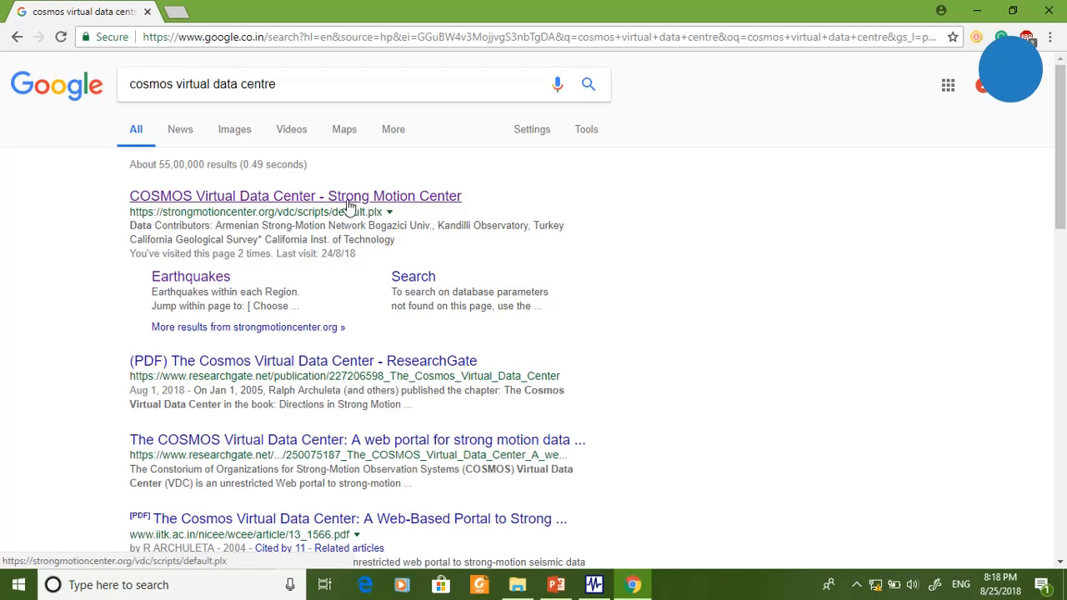
- Open the COSMOS Virtual Data Center from the search results and go to its Earthquakes by Region list
left_click(357, 206)
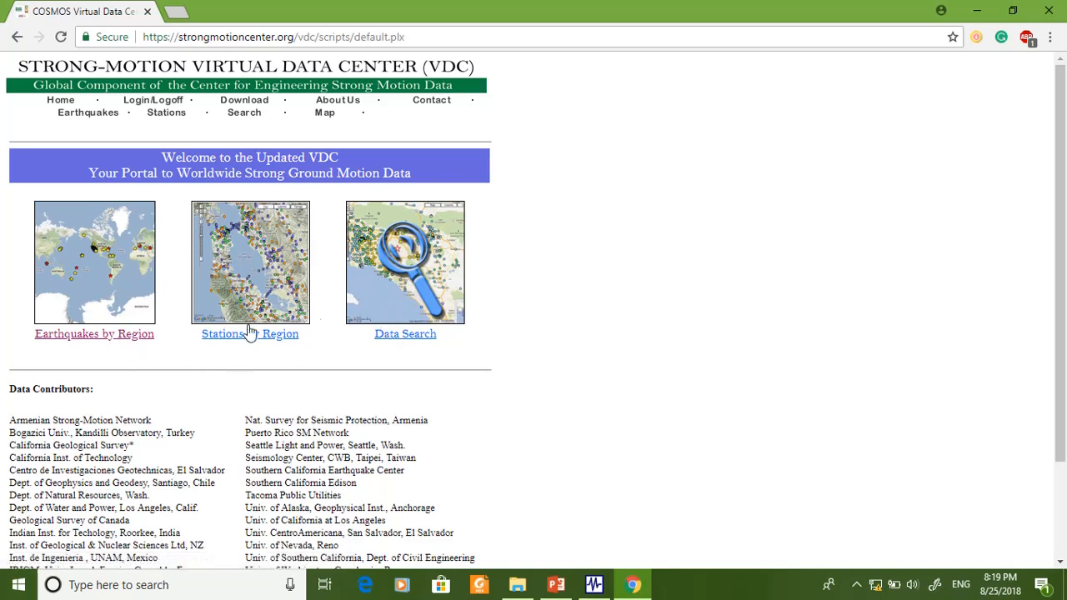
left_click(98, 297)
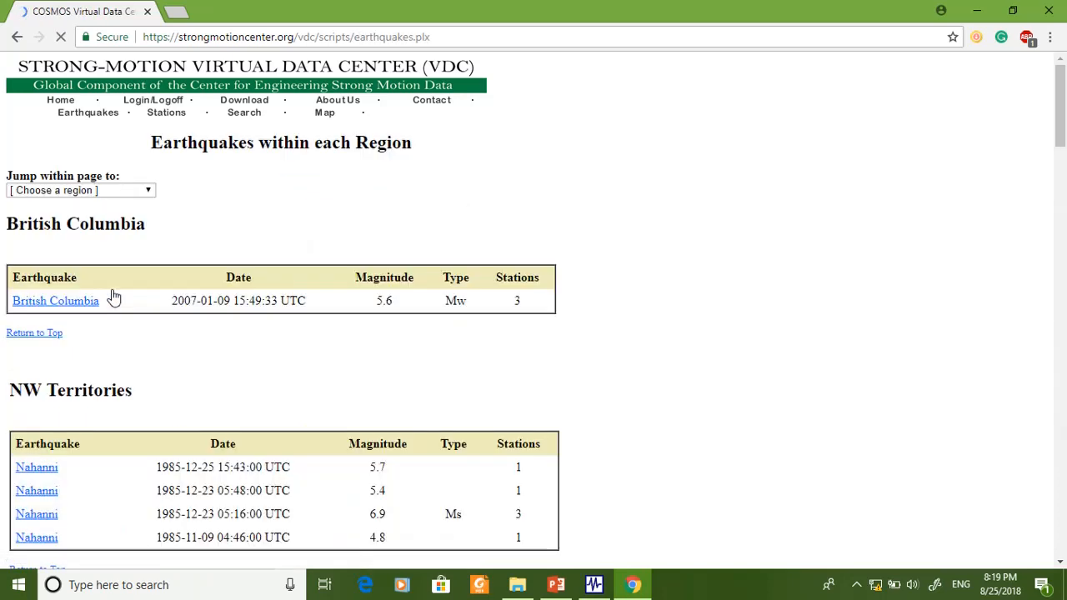
scroll(291, 332, "down", 1)
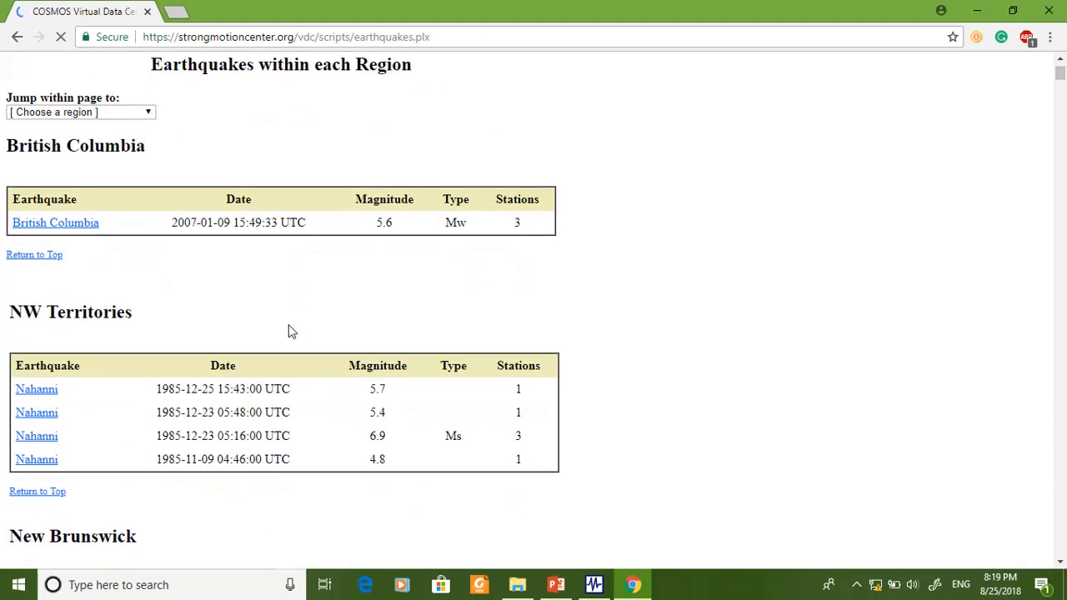
scroll(290, 337, "down", 2)
scroll(285, 345, "up", 3)
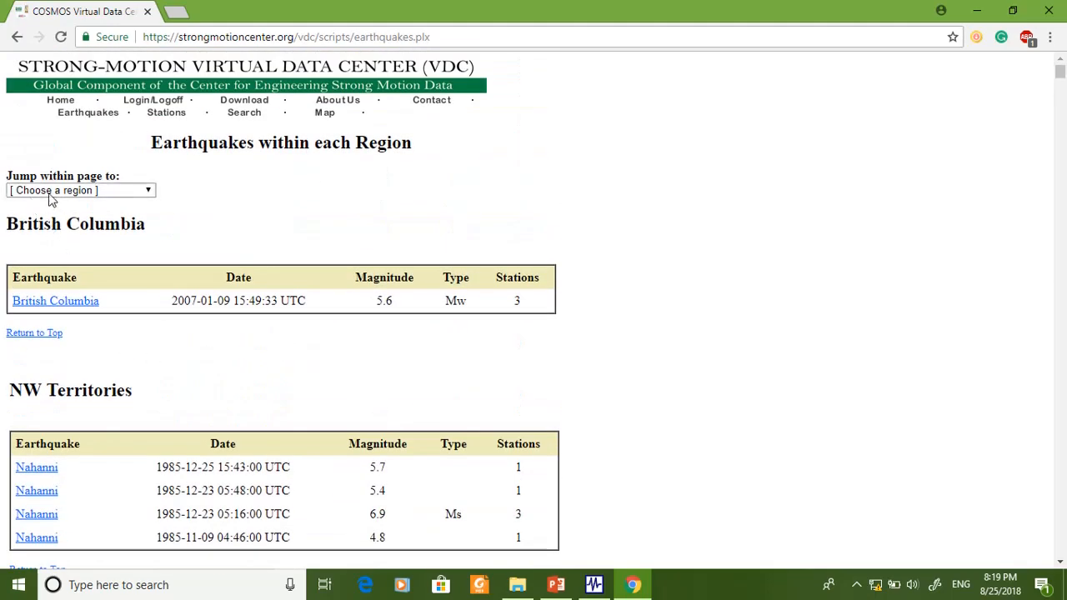
left_click(150, 191)
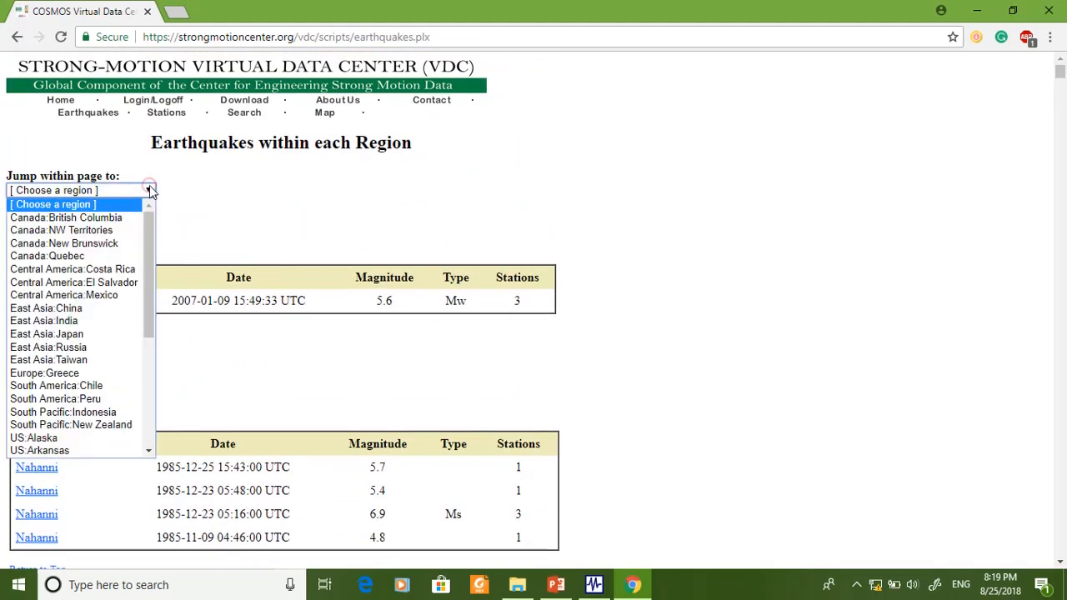
left_click(83, 325)
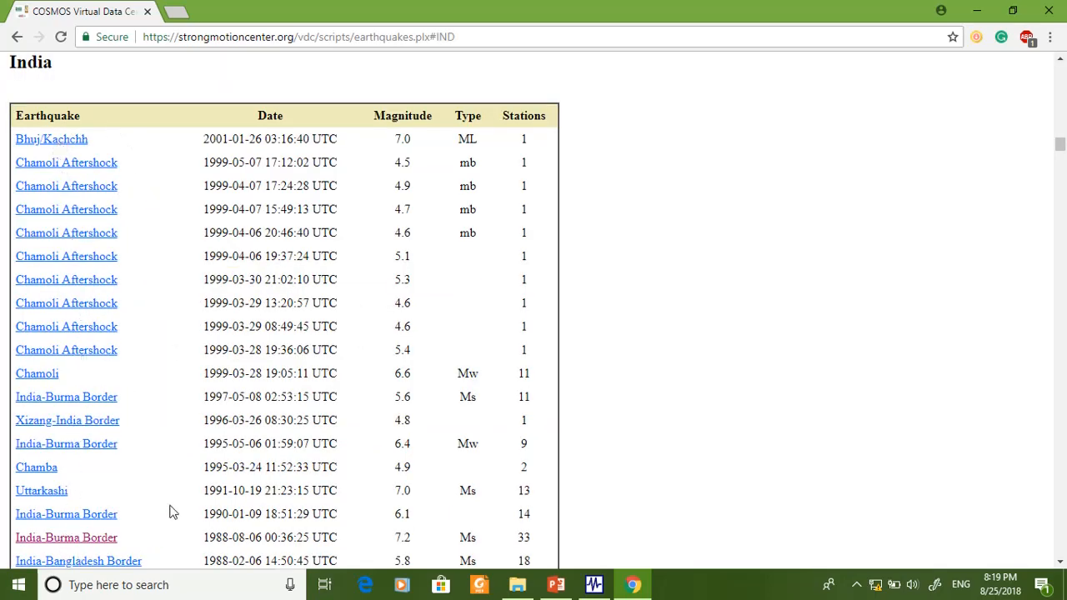
scroll(169, 512, "down", 1)
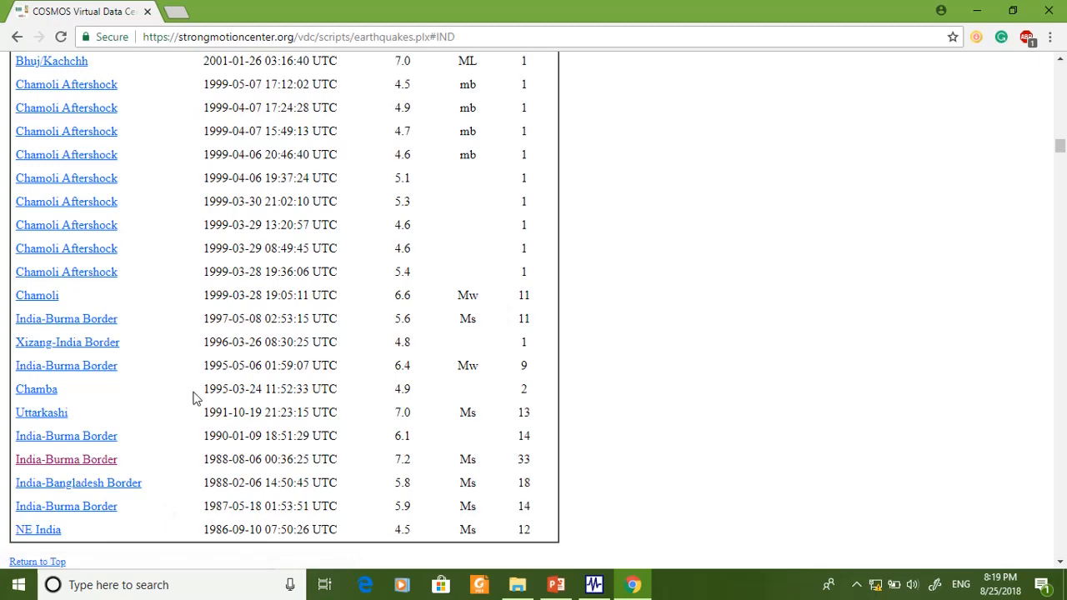
scroll(125, 375, "up", 2)
scroll(166, 400, "down", 1)
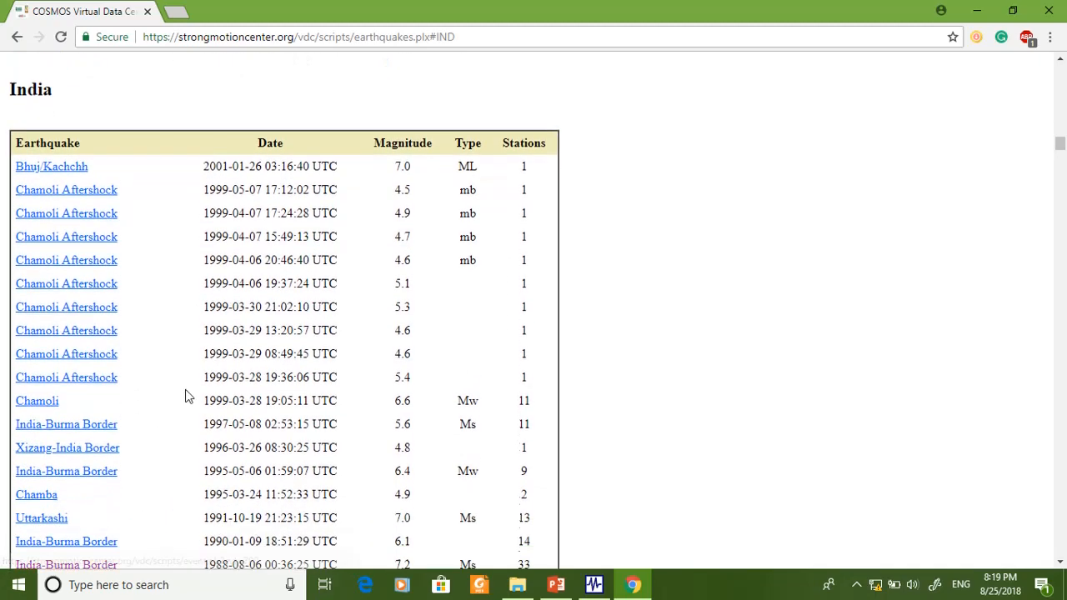
scroll(95, 405, "down", 1)
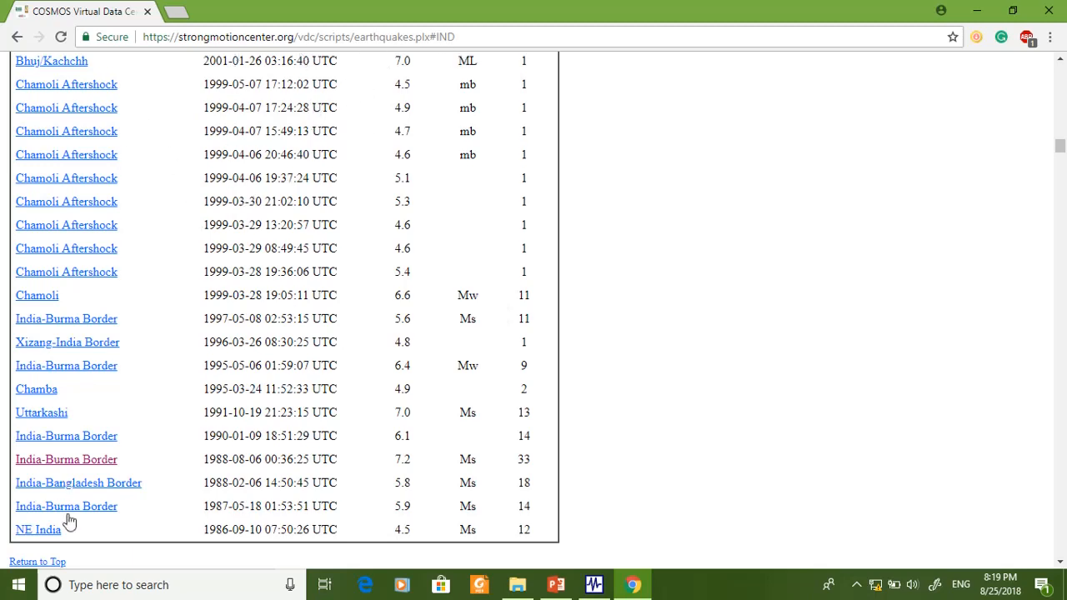
scroll(84, 150, "up", 1)
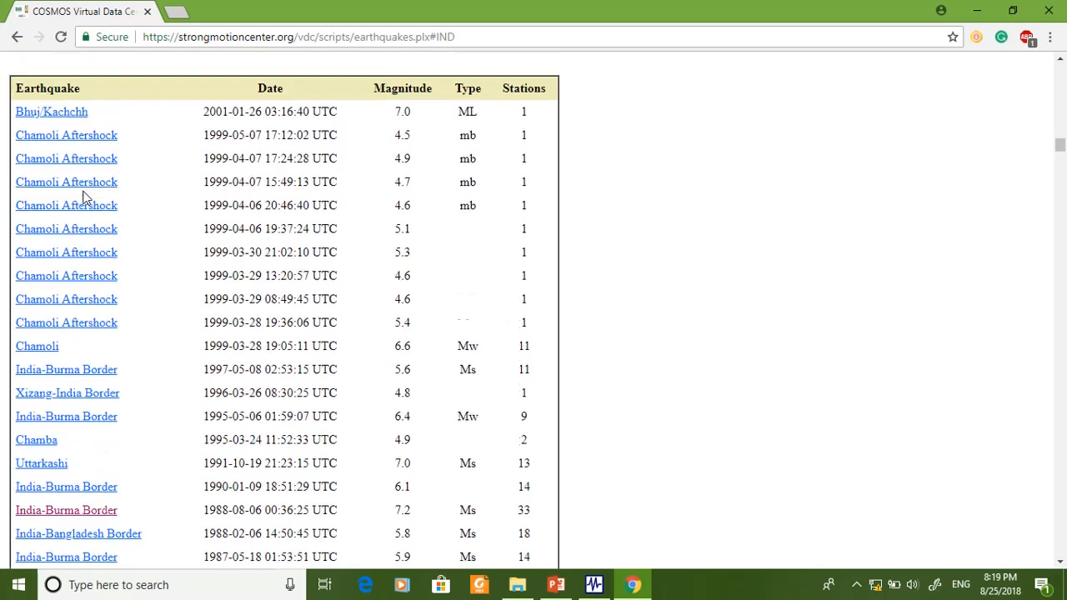
scroll(81, 367, "down", 1)
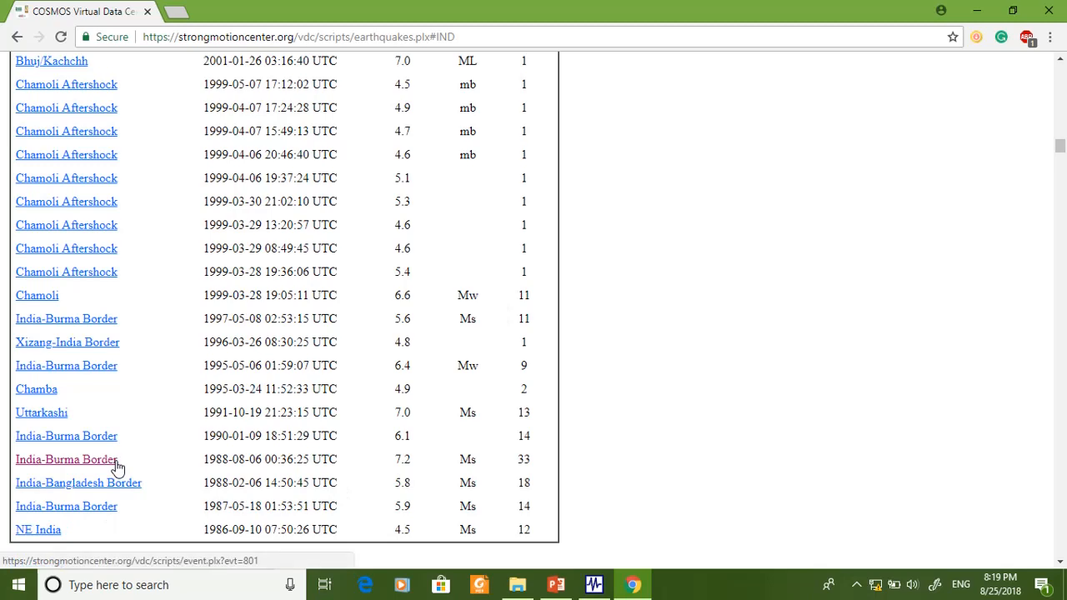
left_click(64, 463)
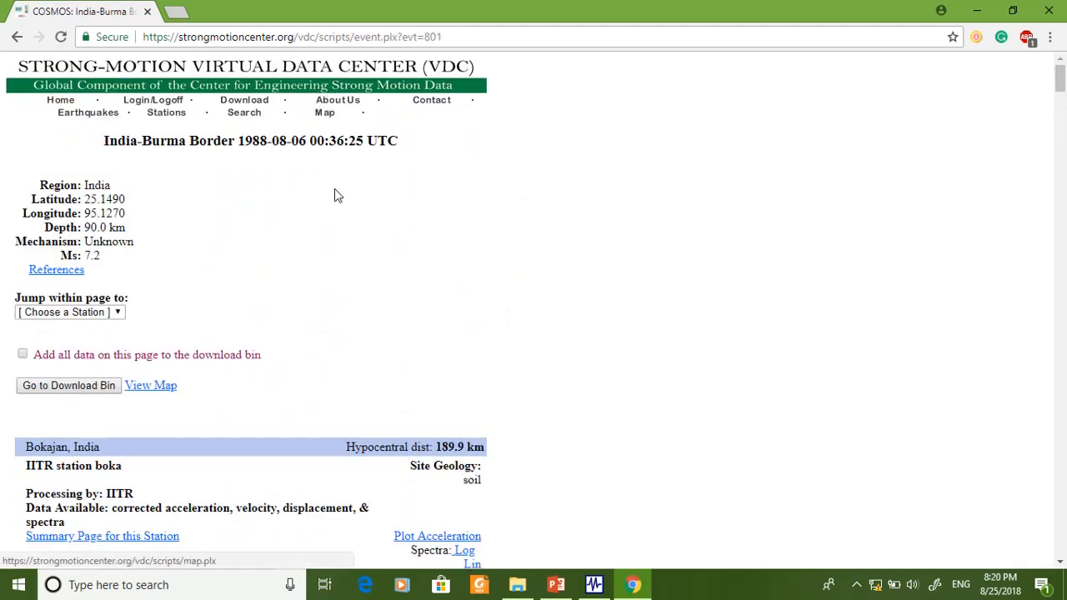
- Examine the earthquake's region, latitude, longitude, depth, mechanism and magnitude
scroll(349, 298, "down", 3)
scroll(328, 350, "up", 3)
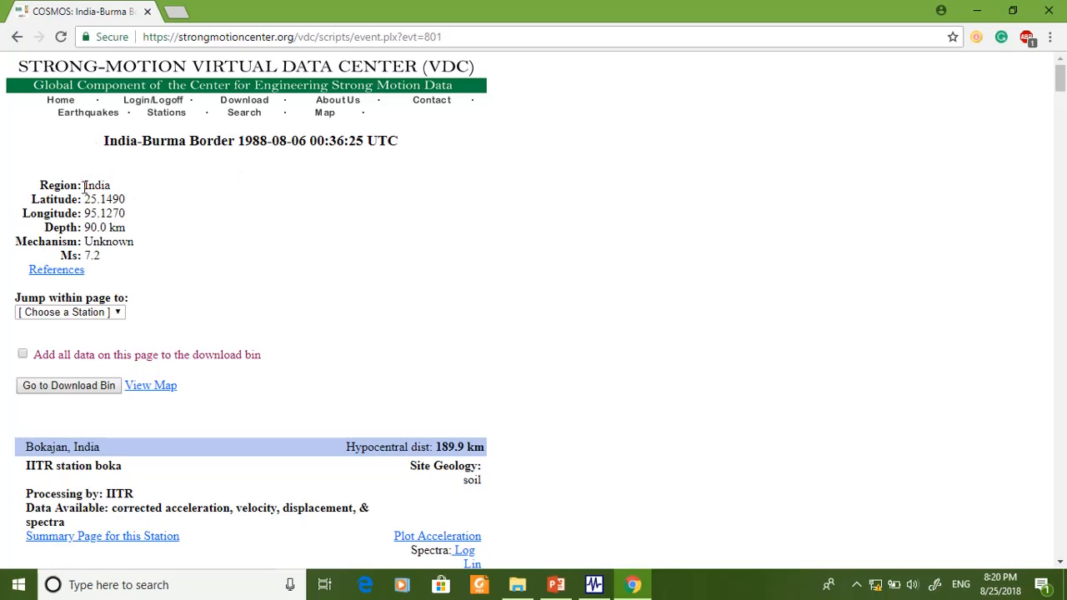
left_click_drag(85, 190, 114, 190)
left_click_drag(33, 204, 131, 231)
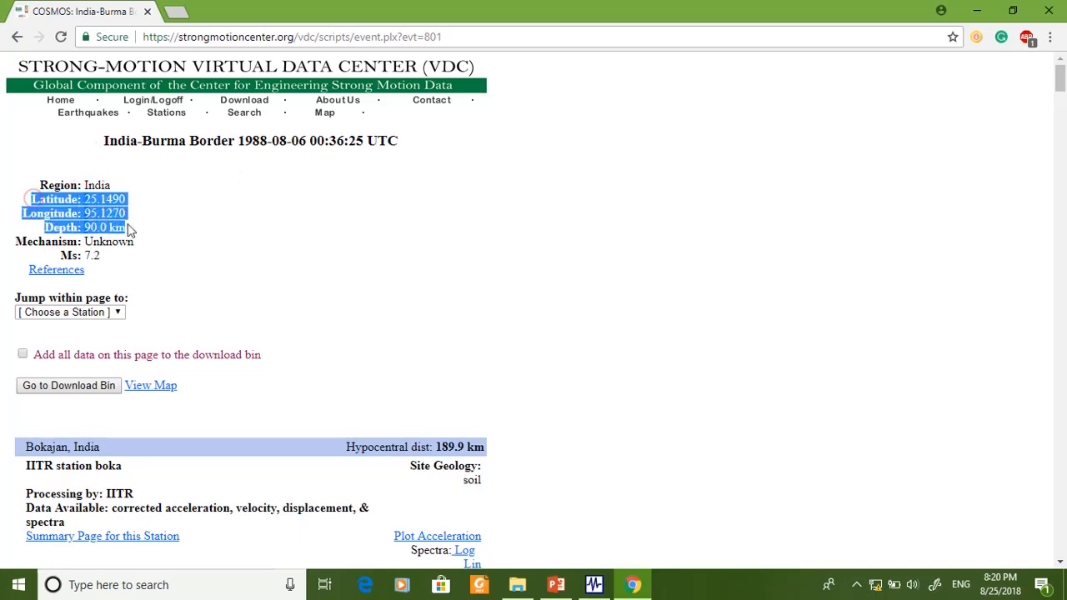
left_click_drag(66, 255, 123, 275)
left_click_drag(85, 241, 85, 272)
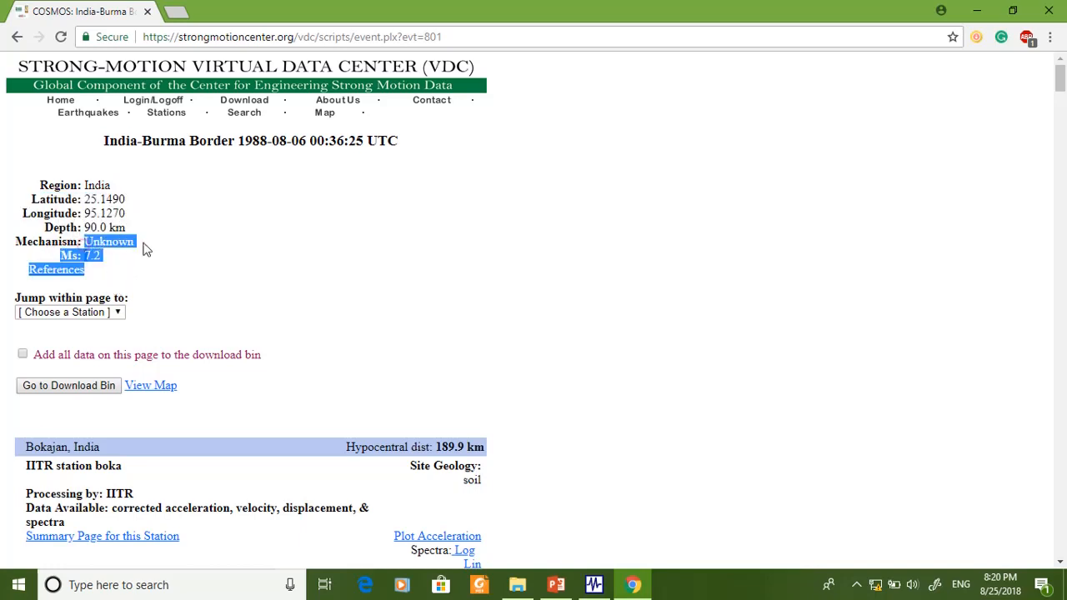
left_click(376, 369)
- Look through the recording stations listed for the earthquake and their component data
scroll(103, 459, "down", 1)
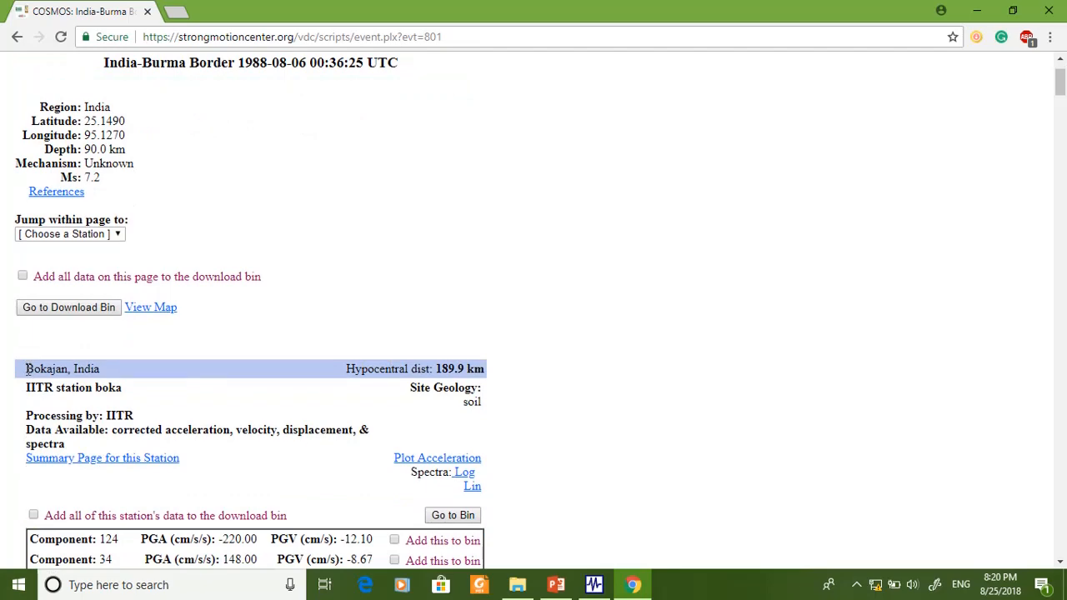
scroll(110, 397, "down", 3)
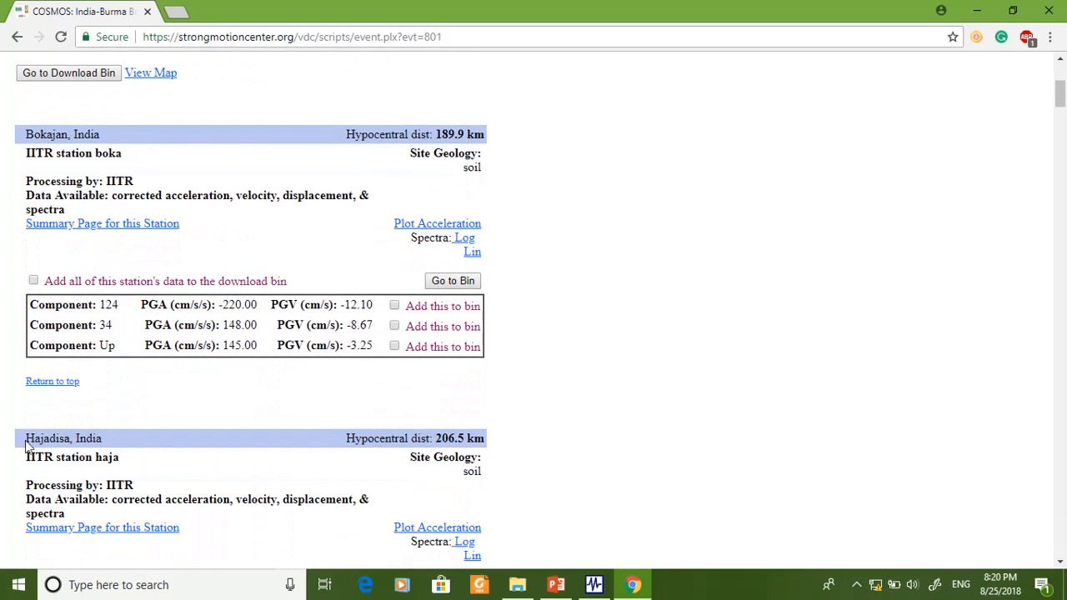
scroll(100, 462, "down", 5)
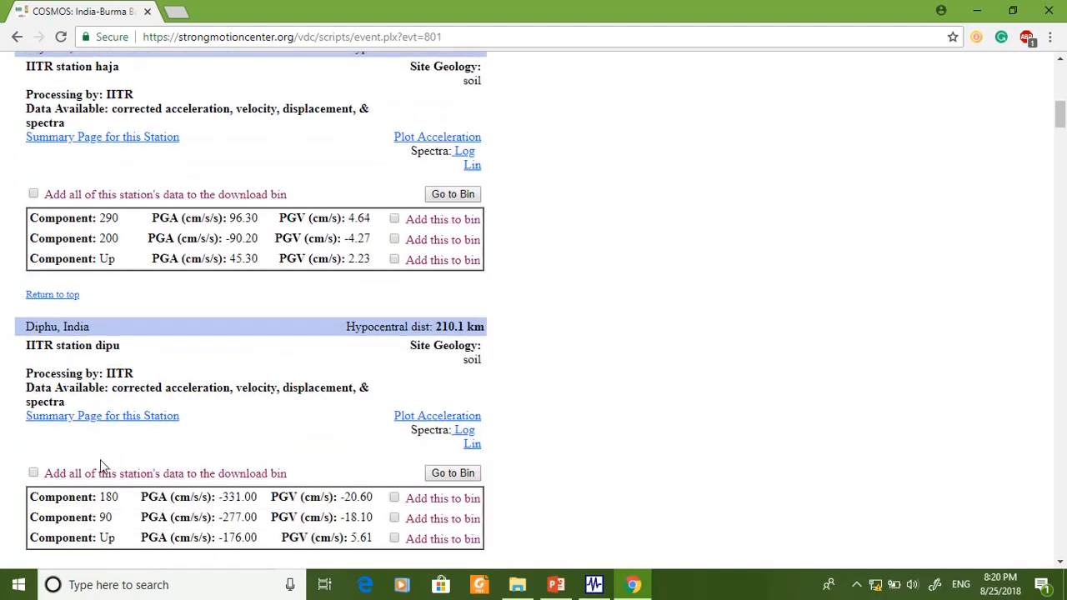
scroll(25, 337, "down", 4)
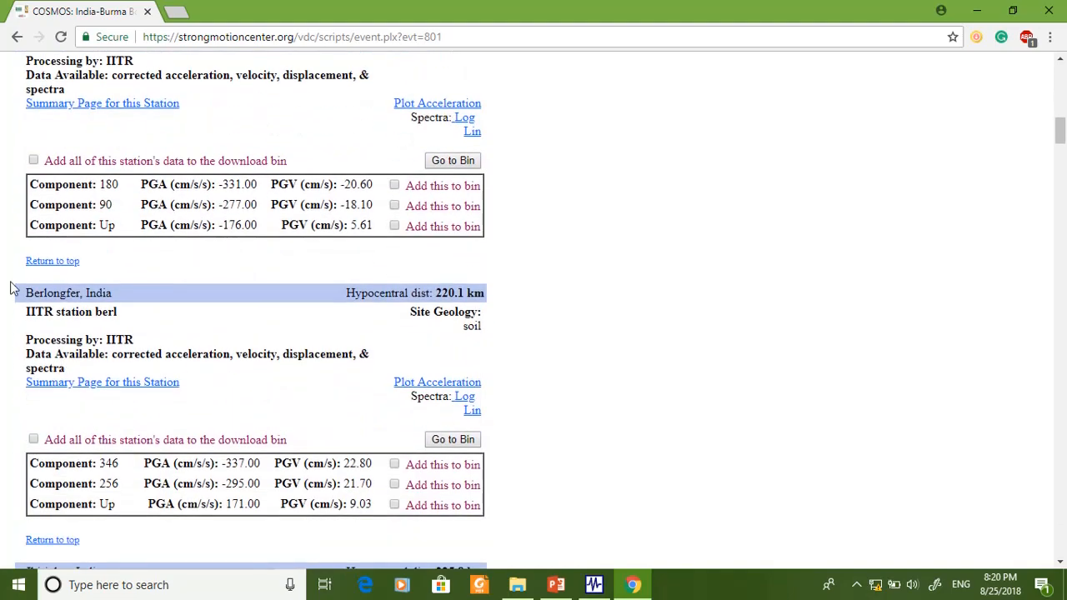
scroll(25, 296, "down", 3)
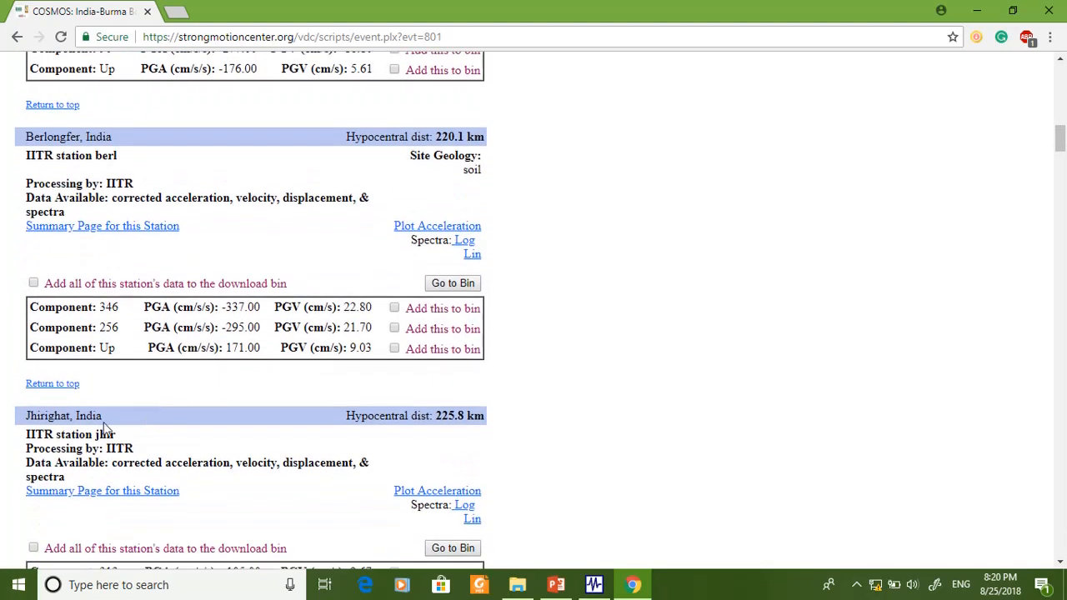
scroll(116, 354, "down", 9)
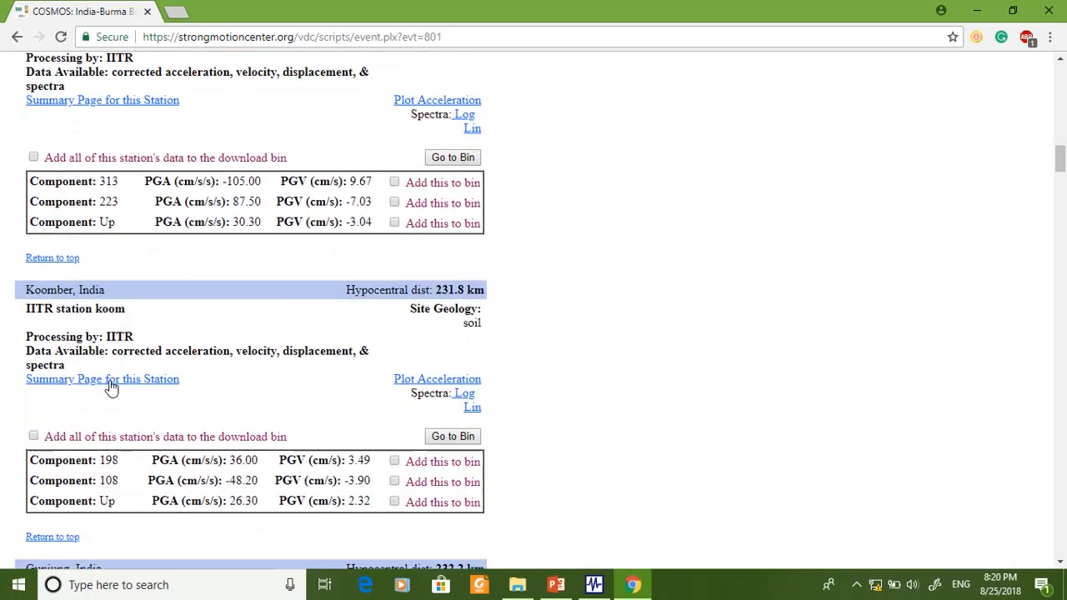
scroll(170, 444, "up", 20)
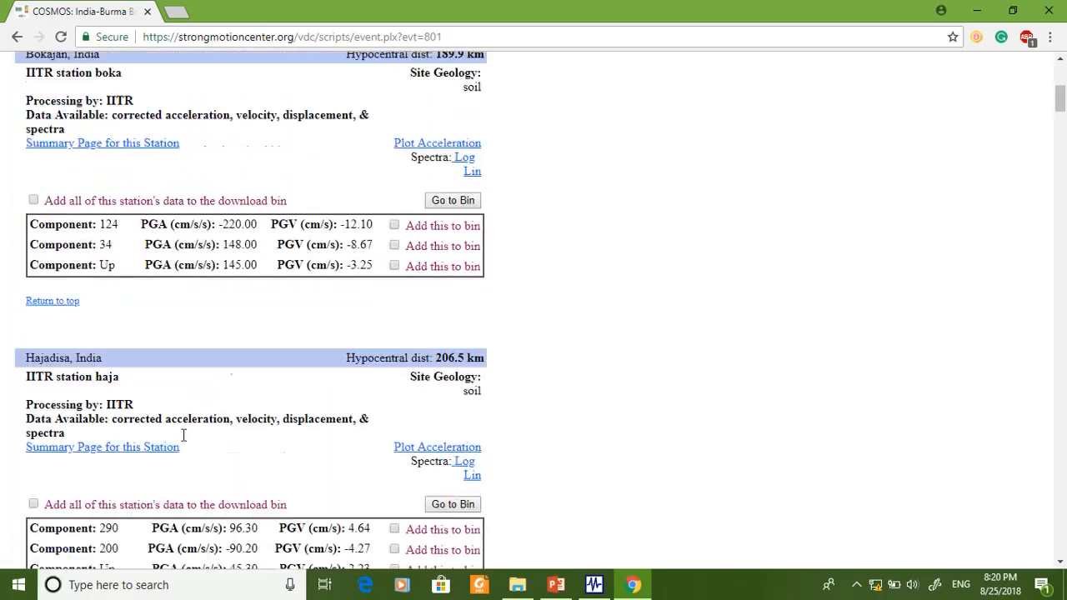
scroll(579, 389, "down", 2)
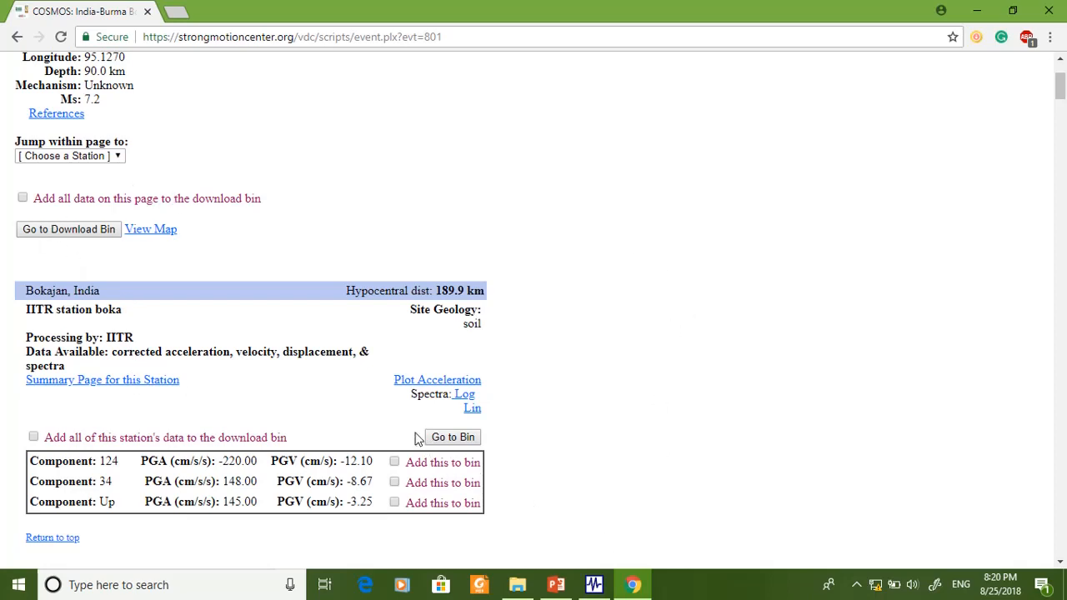
- Add all of the Bokajan, India station's data to the download bin and open the bin
left_click(23, 199)
left_click(23, 199)
left_click(34, 438)
scroll(89, 456, "down", 1)
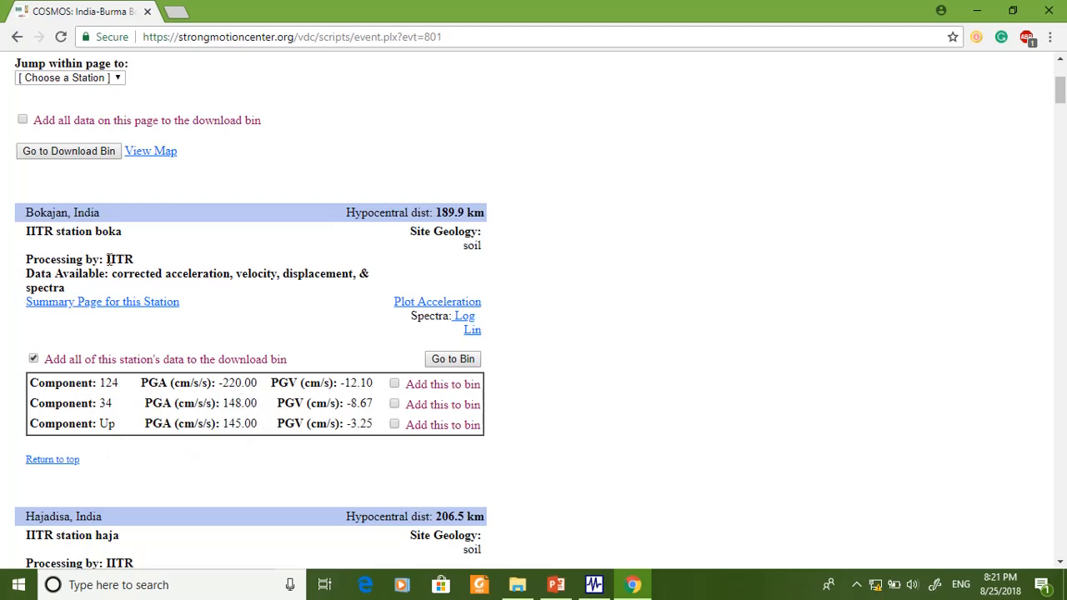
left_click_drag(27, 212, 130, 226)
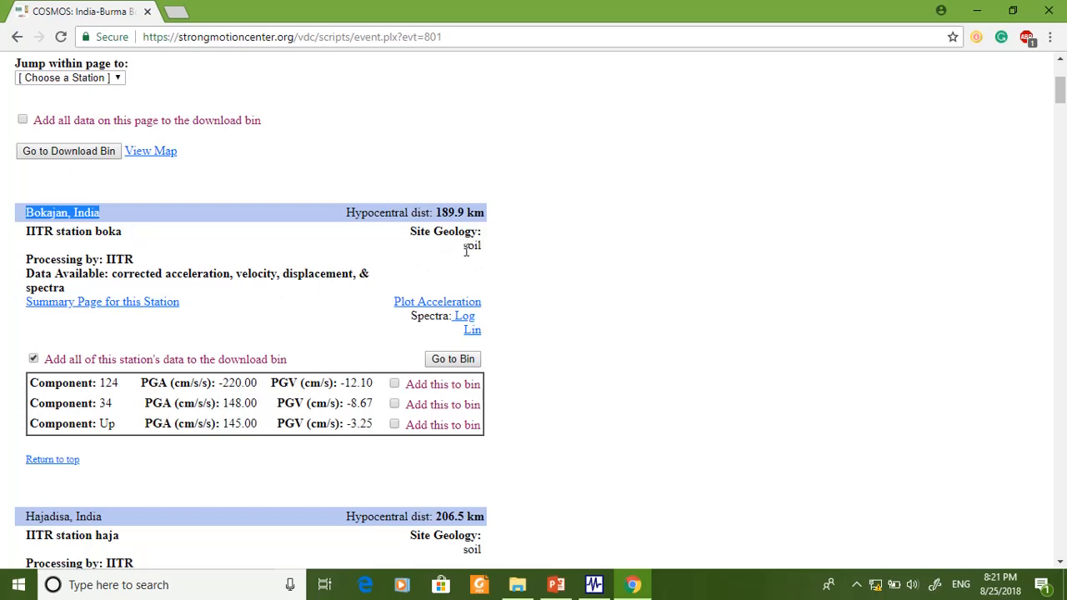
mouse_move(466, 250)
left_mouse_down()
mouse_move(472, 243)
mouse_move(483, 263)
mouse_move(473, 261)
left_mouse_up()
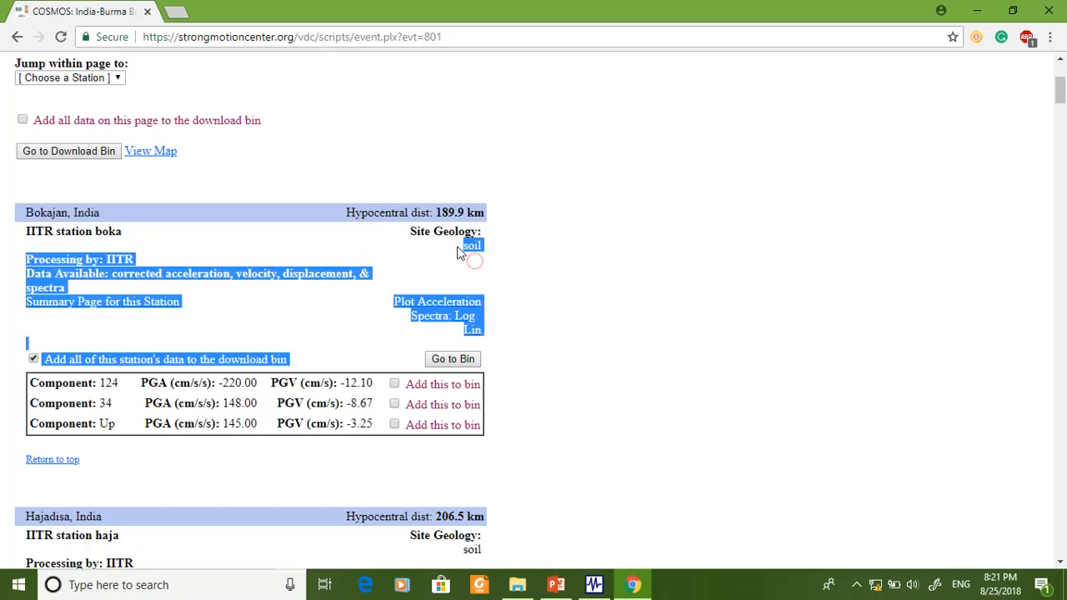
left_click(458, 251)
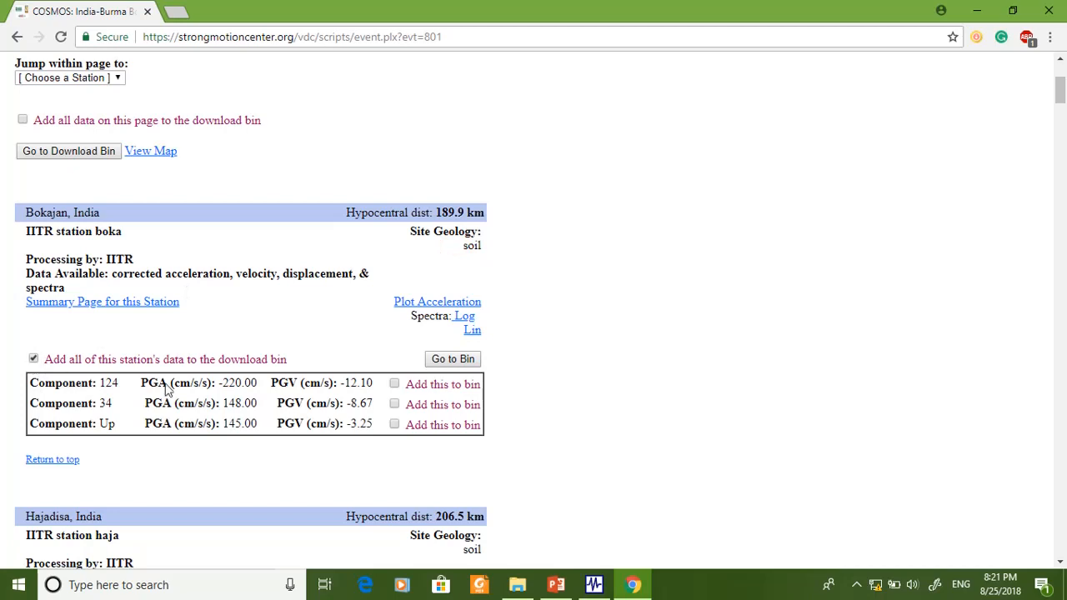
left_click(458, 365)
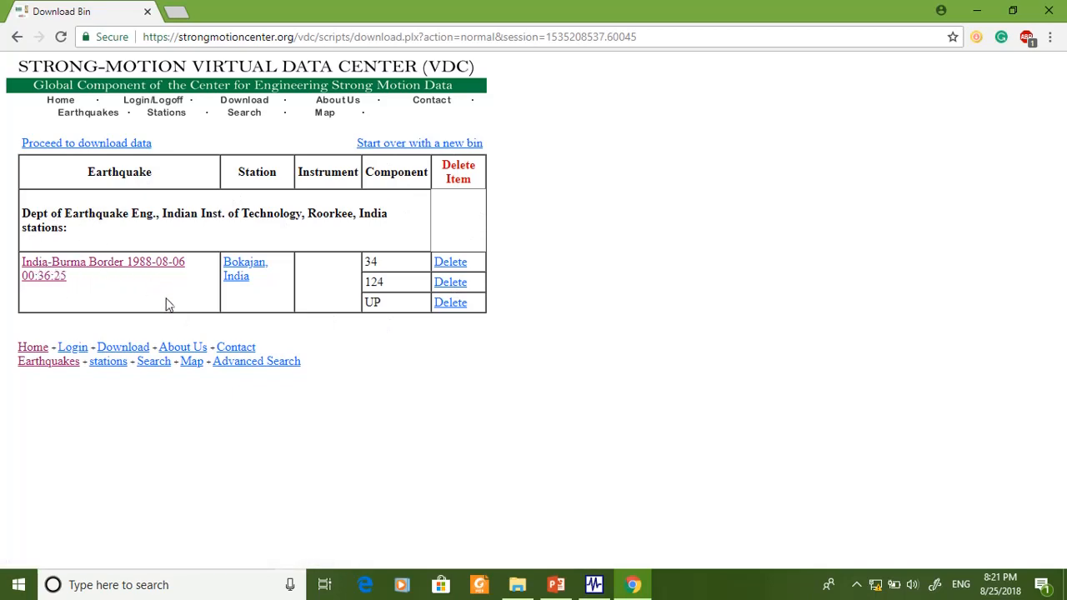
- Proceed to download the bin's data and log in with the account's e-mail address
left_click(100, 150)
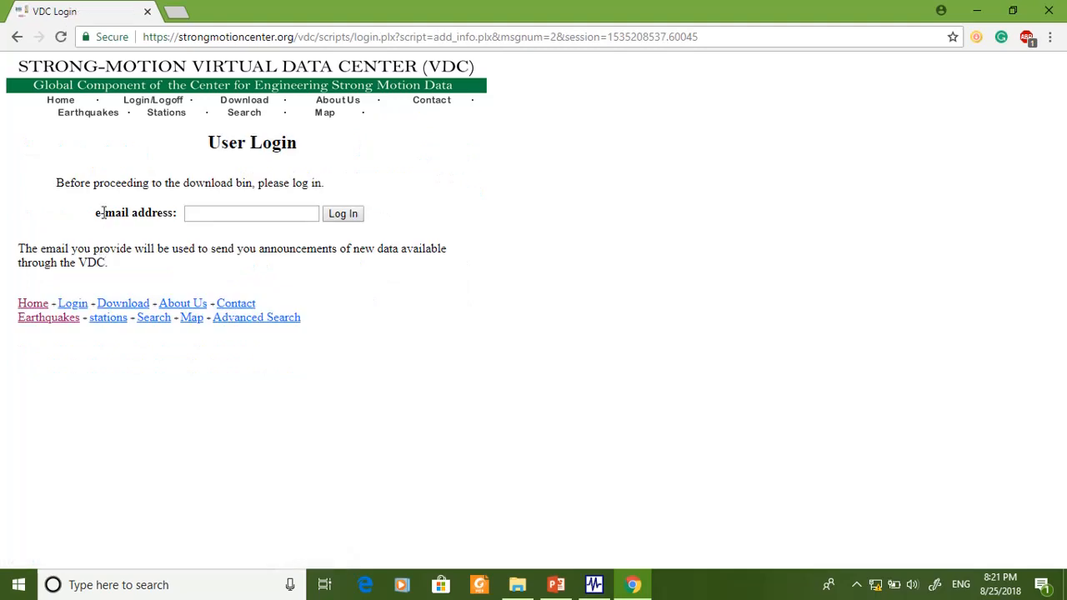
left_click(239, 216)
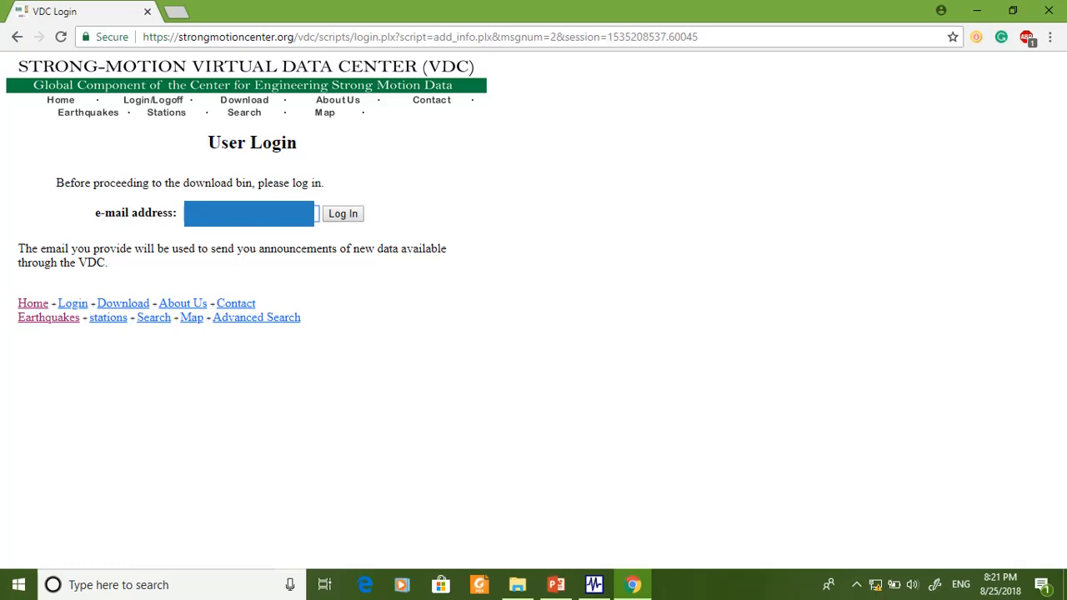
left_click(346, 214)
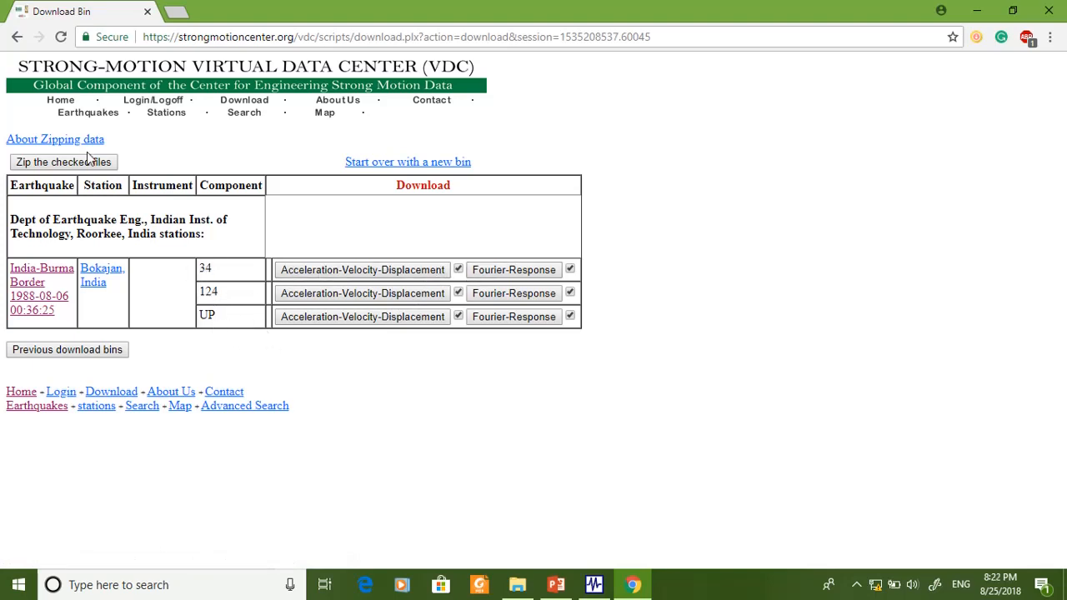
- Download the checked Bokajan files as a zipped archive and show the archive in its folder
left_click(66, 166)
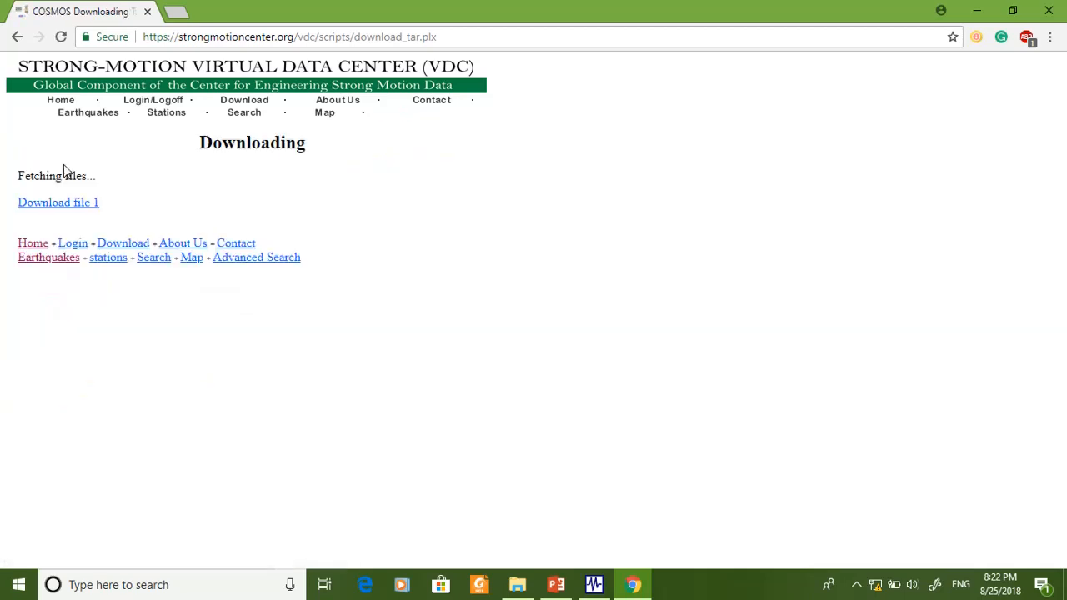
left_click(56, 208)
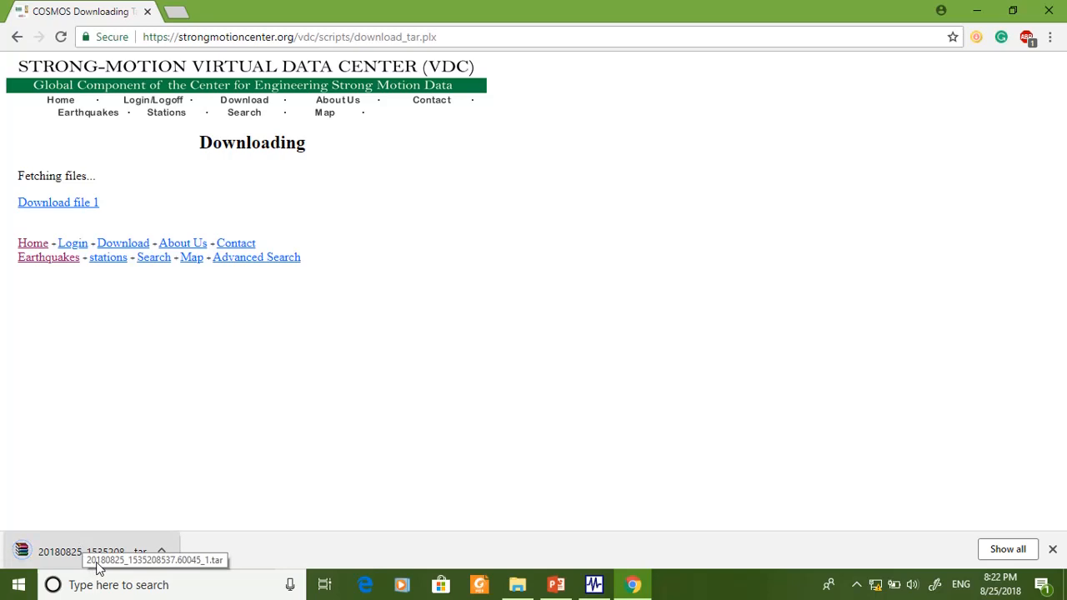
right_click(64, 557)
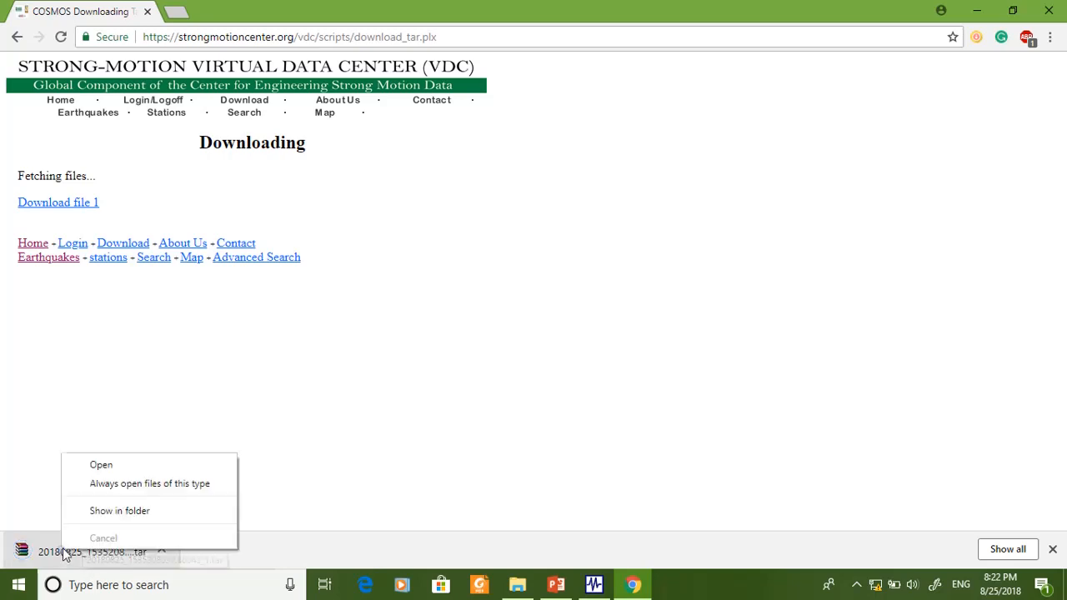
left_click(99, 509)
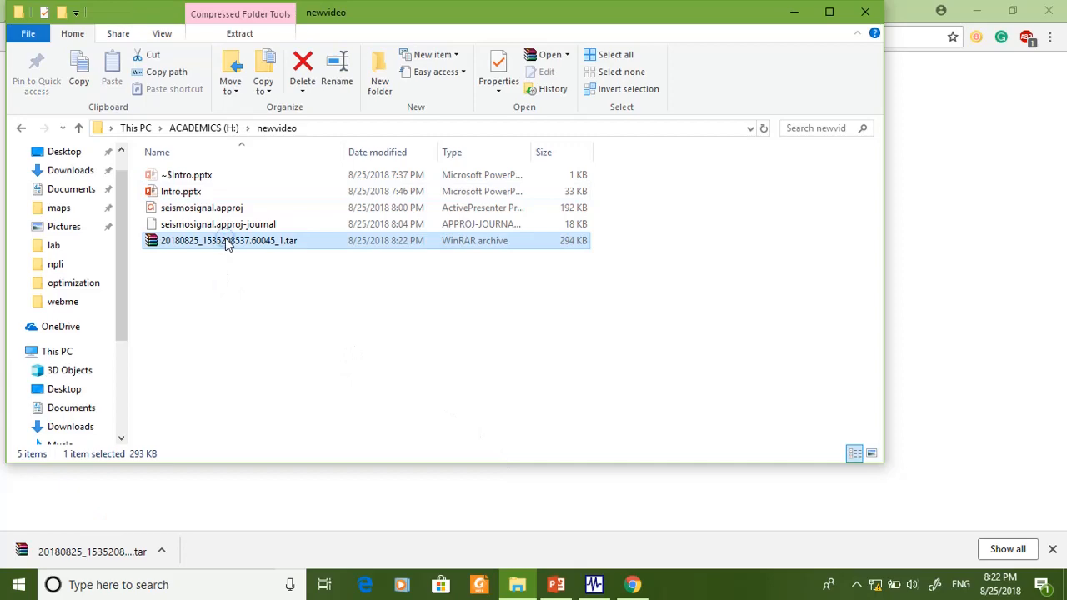
- Extract the downloaded tar archive into a folder of the same name within newvideo and open that folder
right_click(227, 242)
left_click(151, 284)
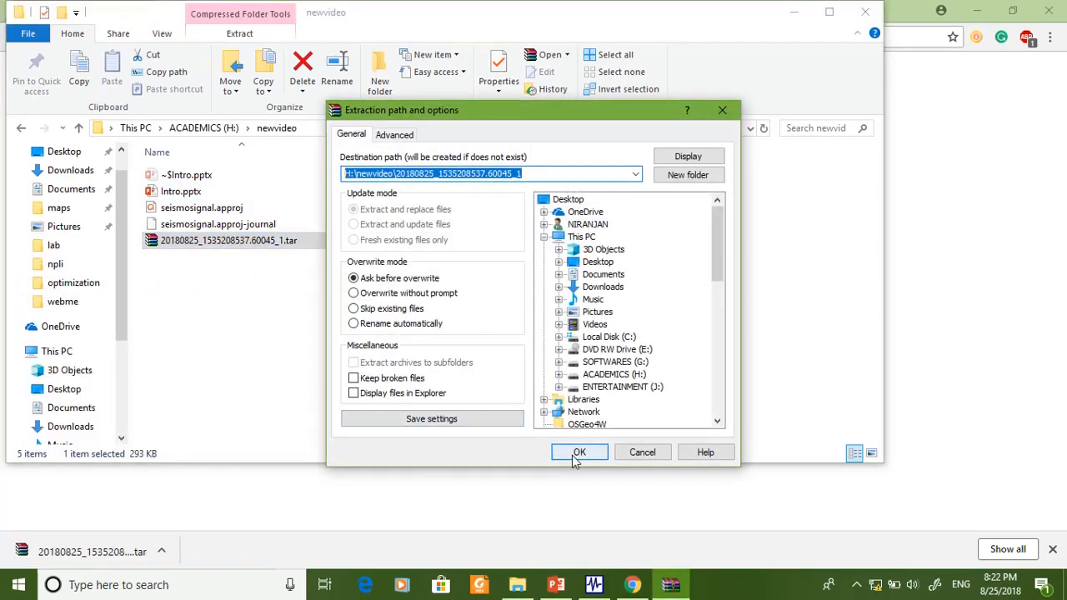
left_click(578, 454)
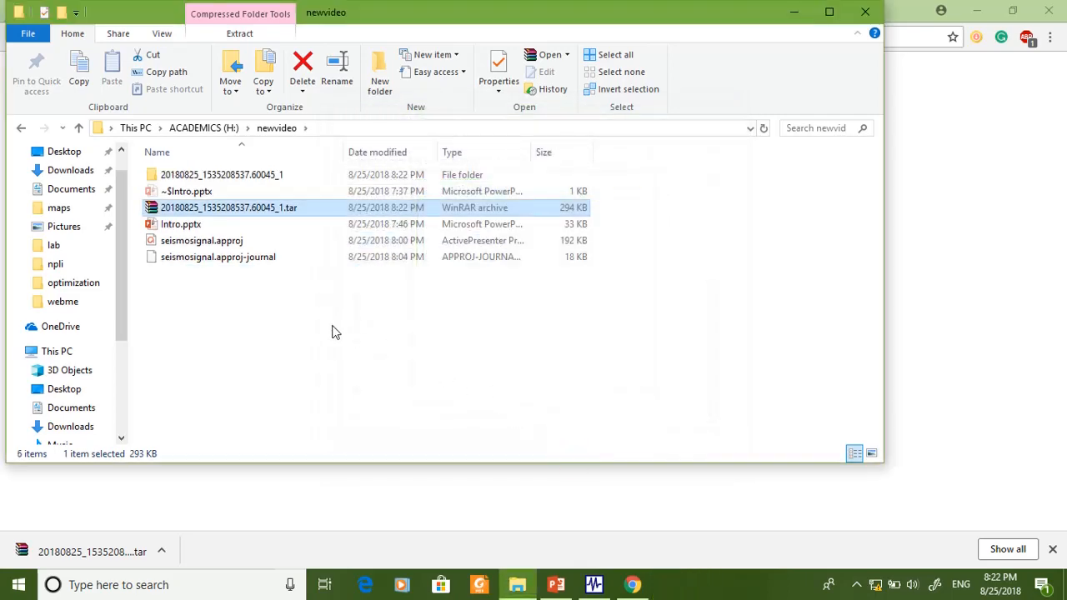
double_click(241, 182)
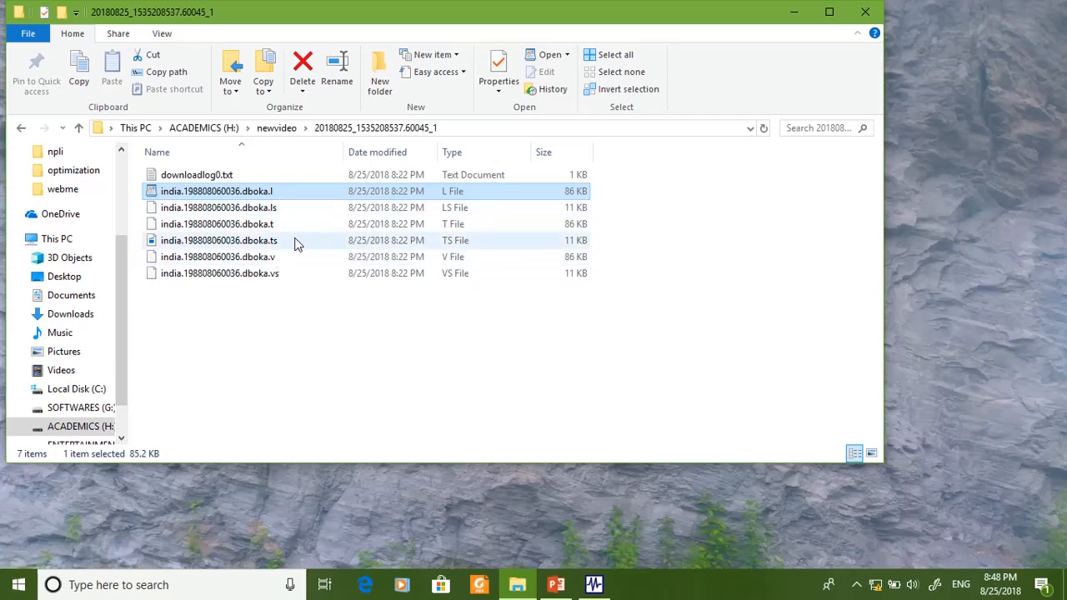
- Open the record file india.198808060036.dboka.l with WordPad
right_click(248, 191)
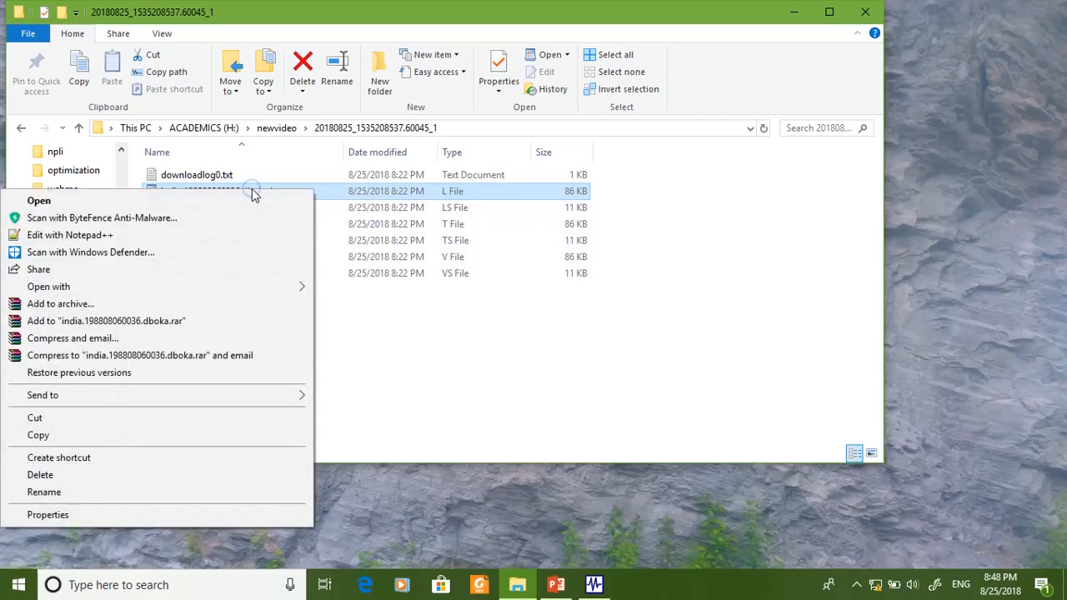
mouse_move(258, 283)
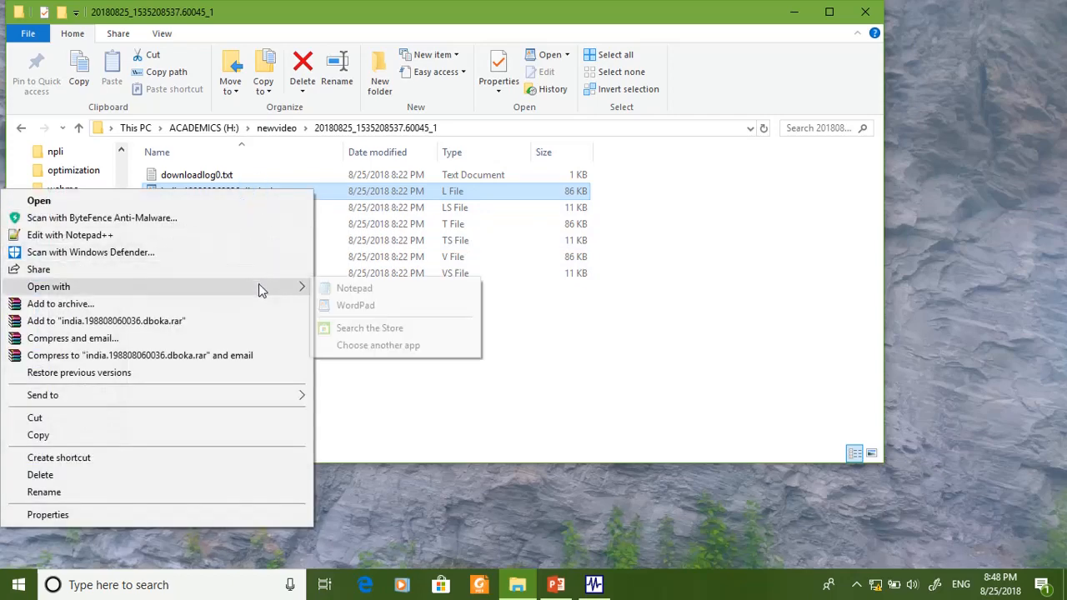
left_click(359, 306)
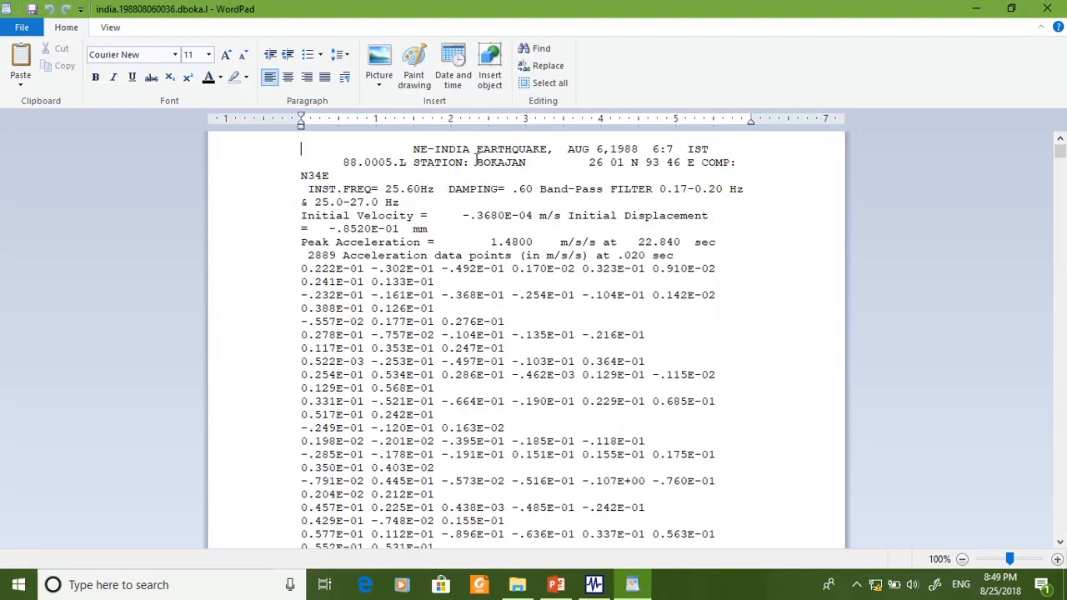
- Examine the record's header for the earthquake, date, station, damping, peak acceleration and its time, number of data points and time step
left_click_drag(414, 152, 546, 150)
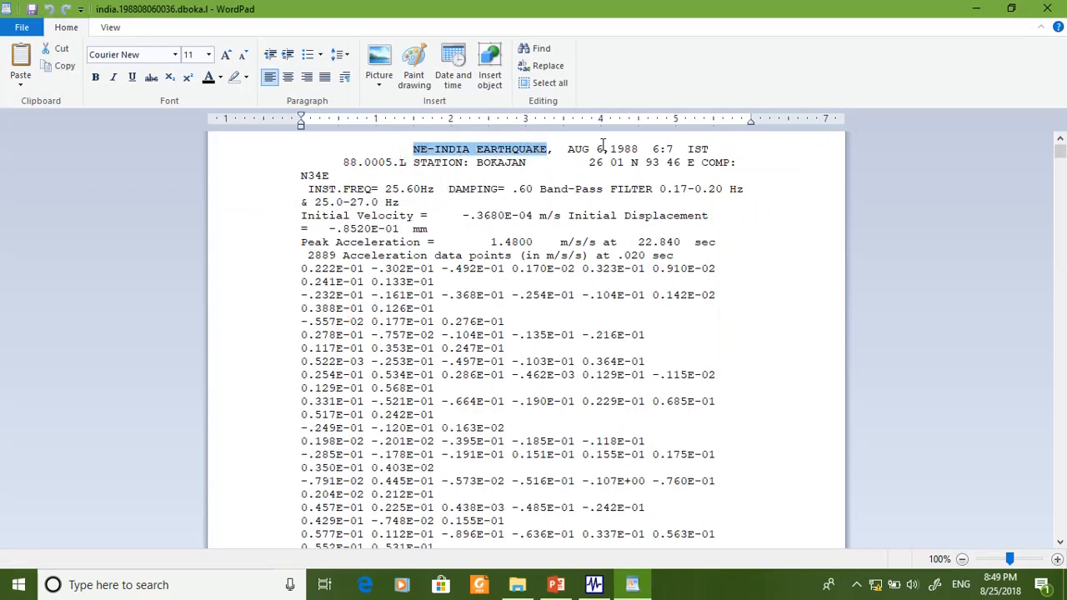
left_click_drag(568, 151, 651, 151)
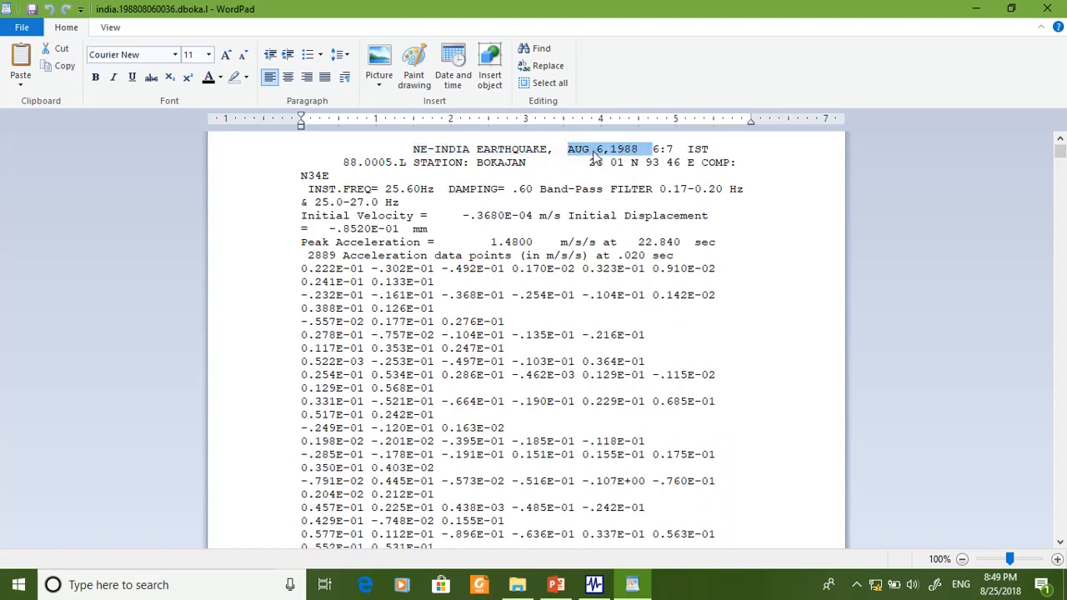
double_click(483, 162)
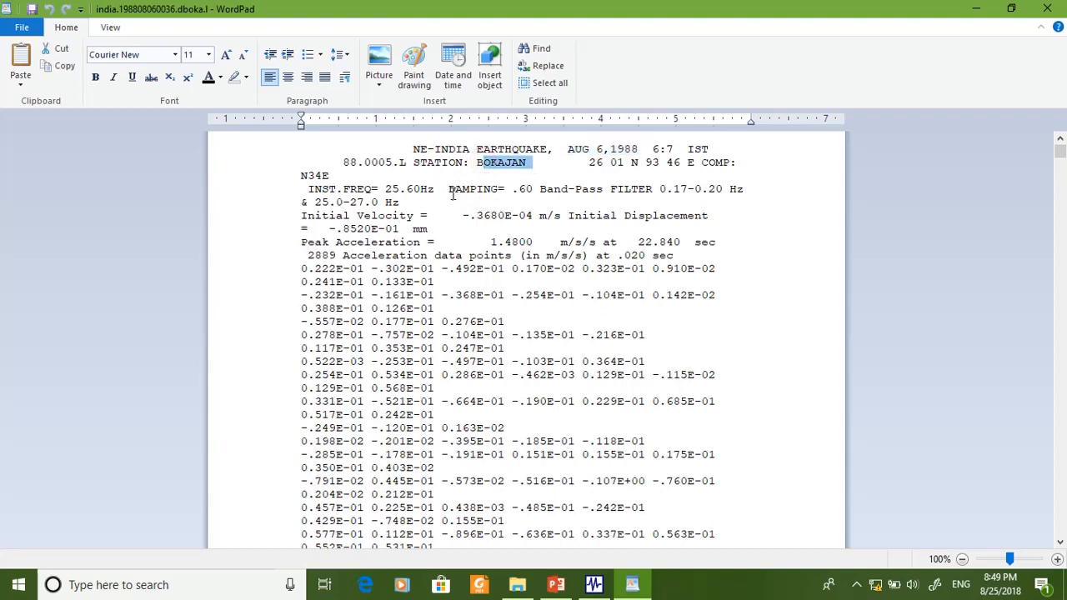
left_click_drag(450, 189, 523, 188)
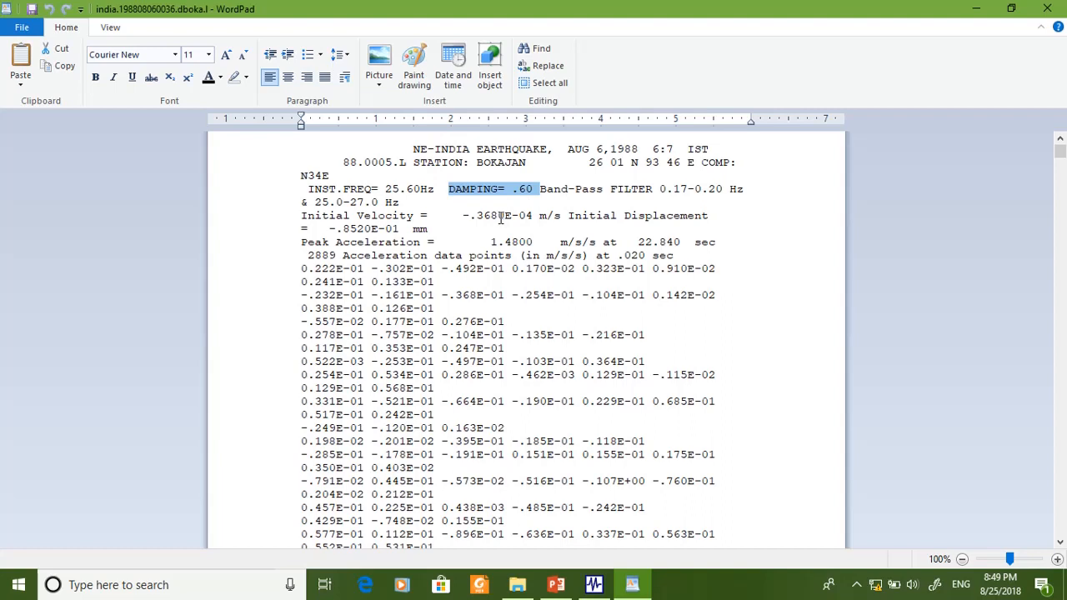
left_click_drag(303, 244, 601, 242)
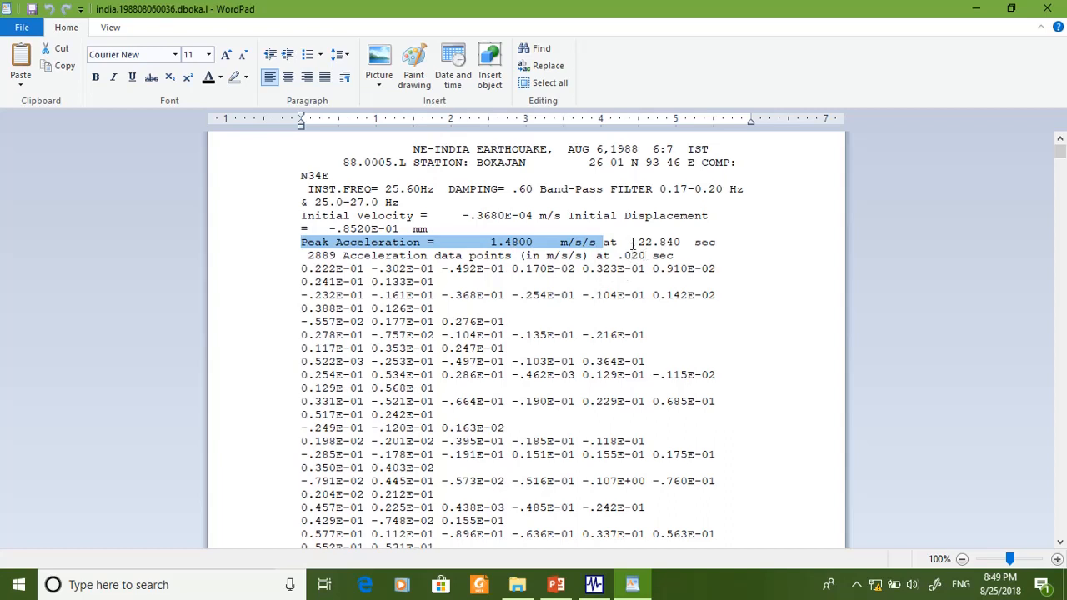
left_click_drag(637, 242, 718, 240)
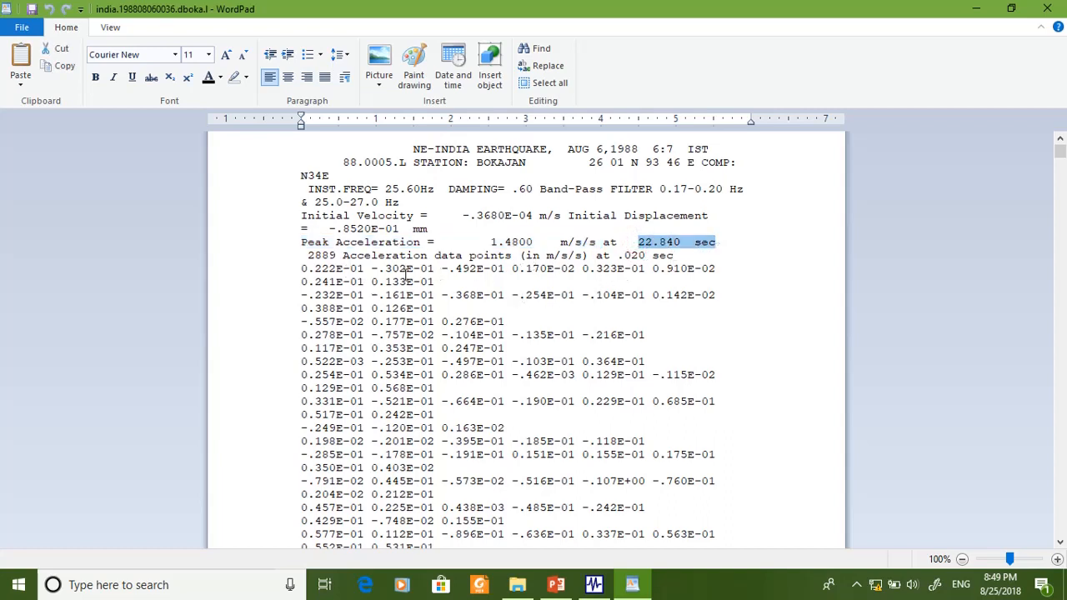
left_click_drag(345, 256, 468, 256)
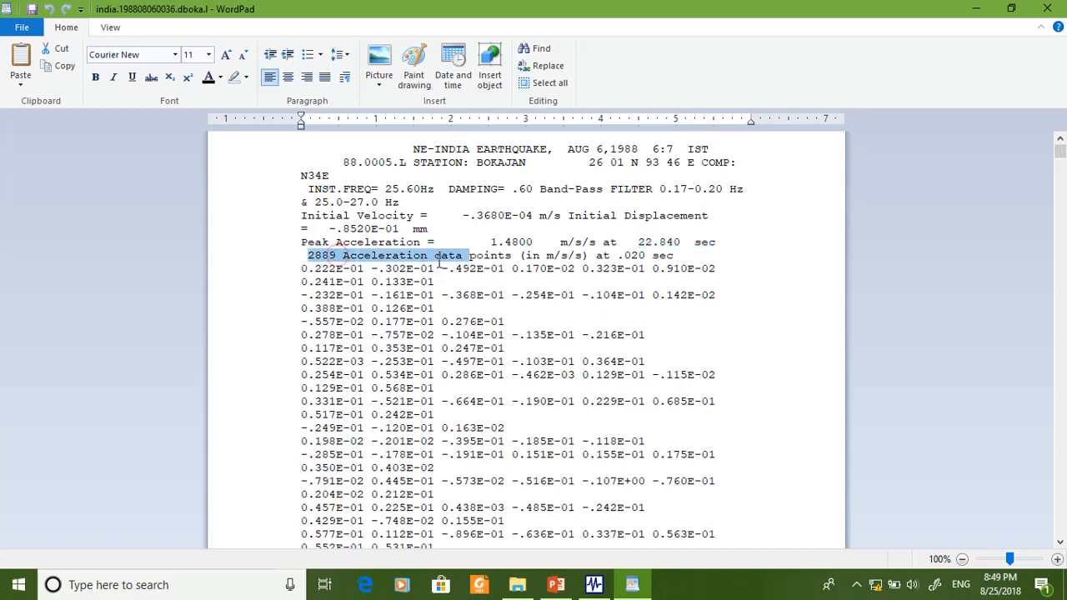
left_click_drag(301, 269, 582, 456)
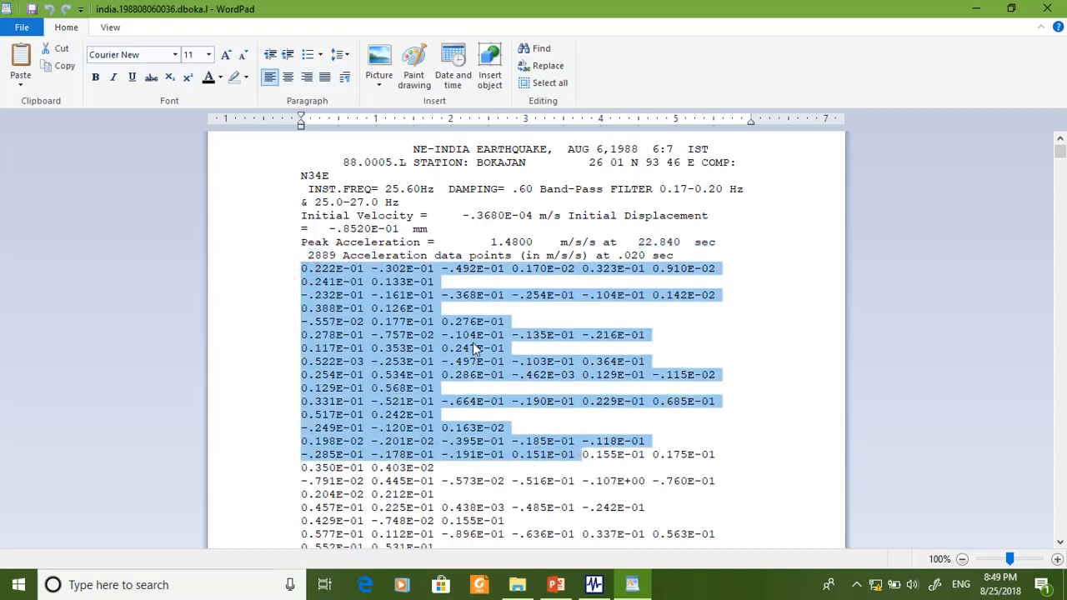
left_click(520, 256)
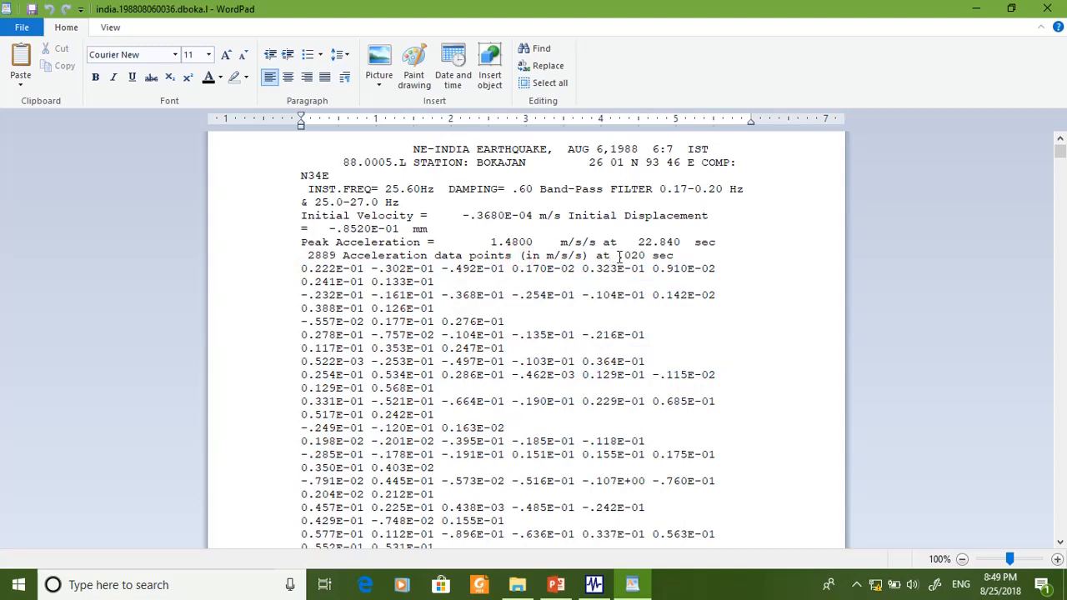
left_click_drag(617, 256, 673, 256)
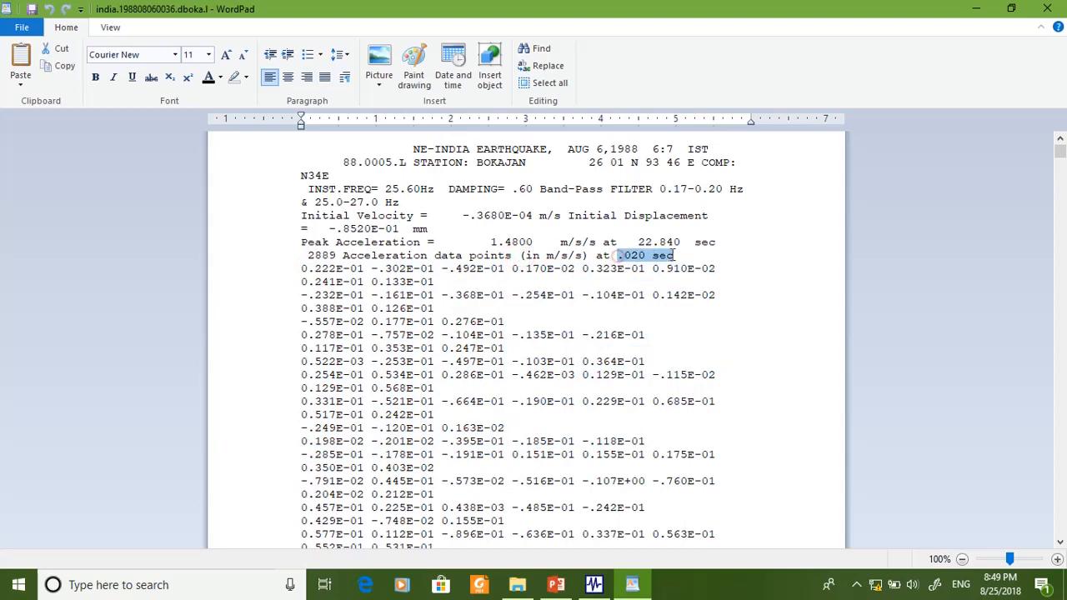
- Follow the order of the first acceleration values across the lines, and close the document and the folder window
left_click(311, 270)
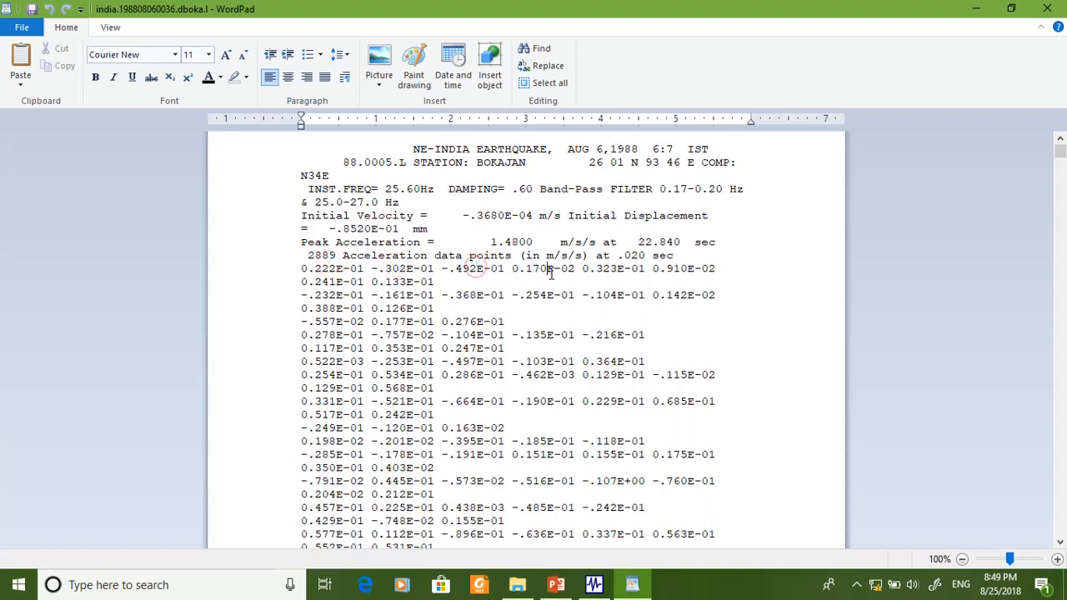
left_click(603, 268)
left_click(339, 282)
left_click(395, 282)
left_click(1044, 8)
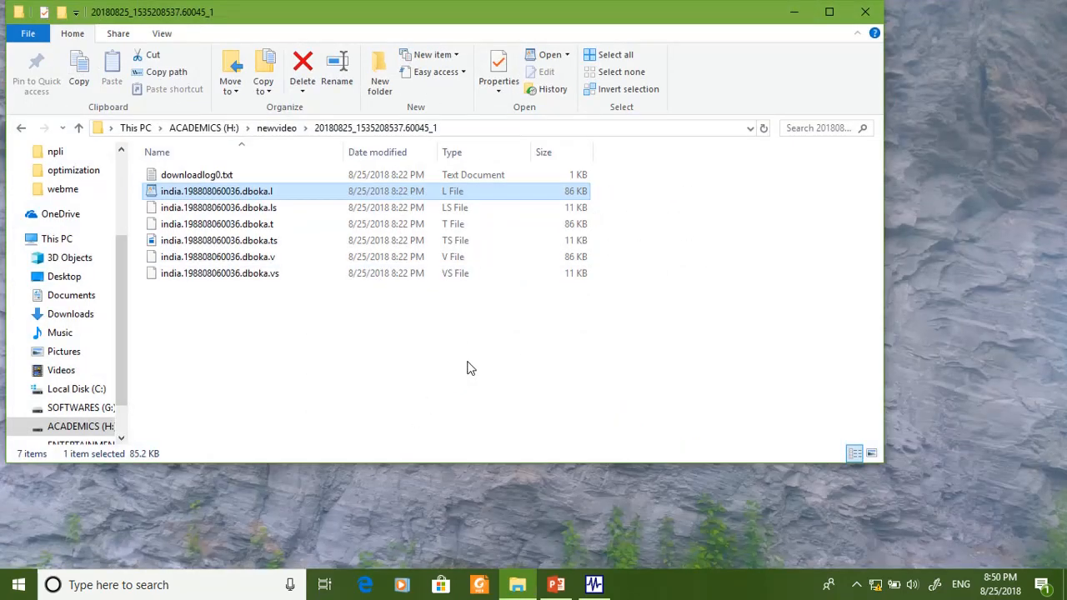
left_click(862, 15)
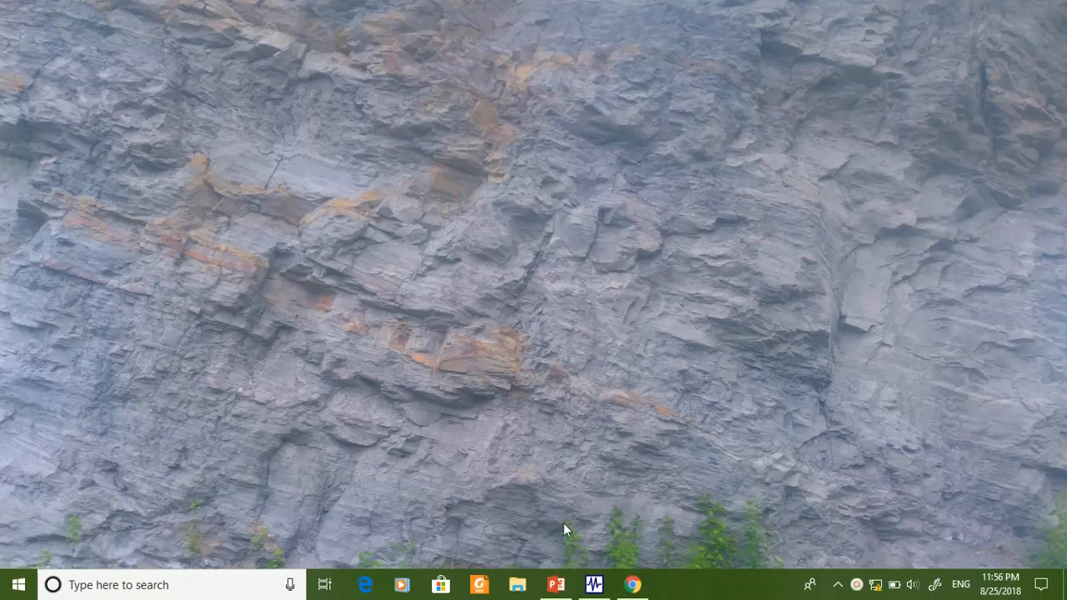
- Switch to SeismoSignal and open india.198808060036.dboka.l from the extracted folder, listing all file types
left_click(593, 584)
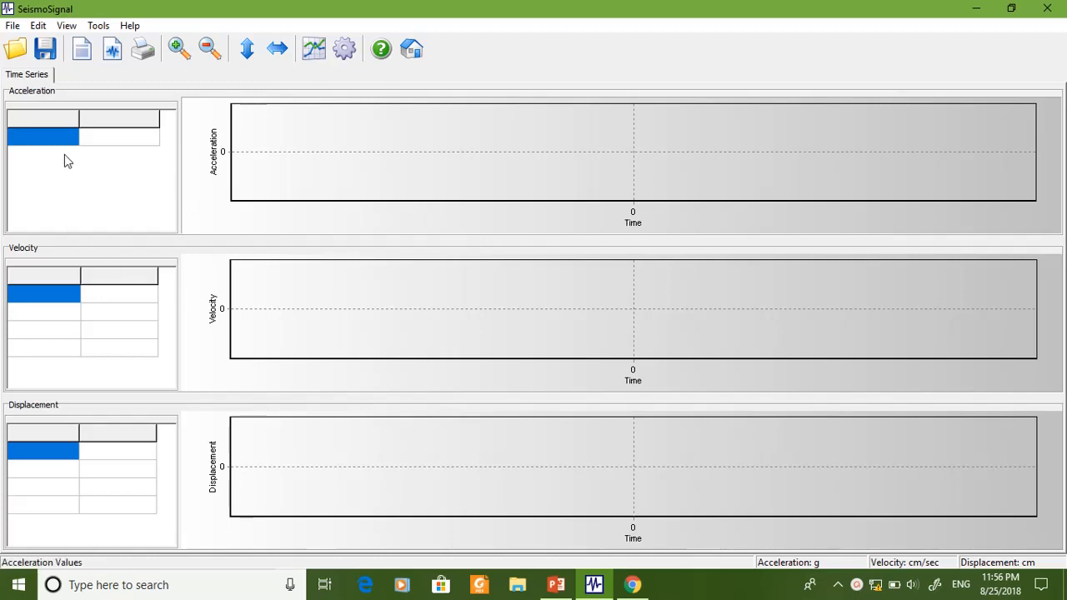
left_click(20, 52)
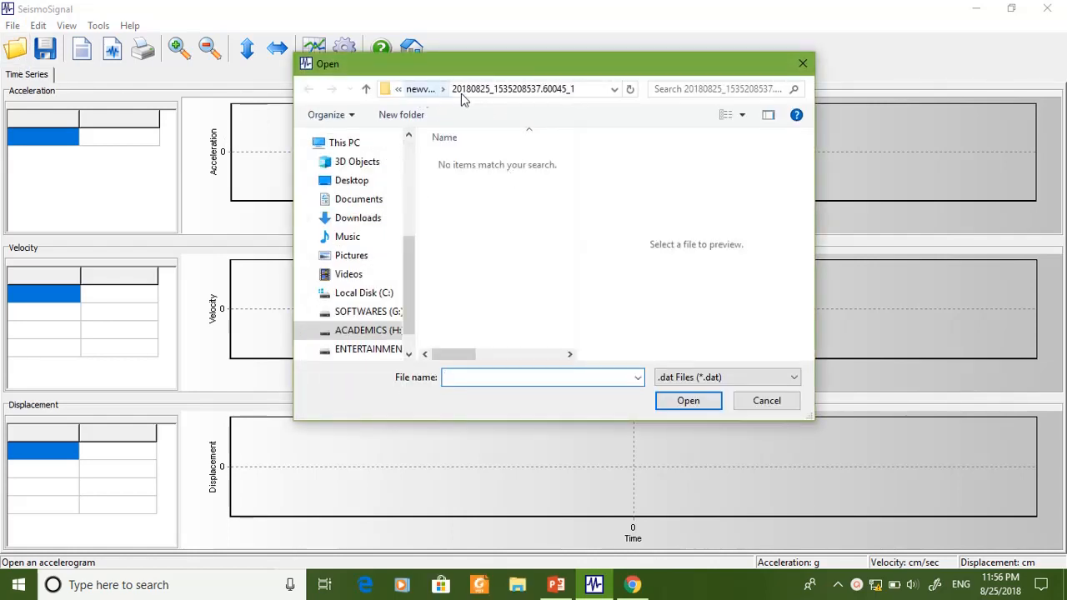
left_click(416, 90)
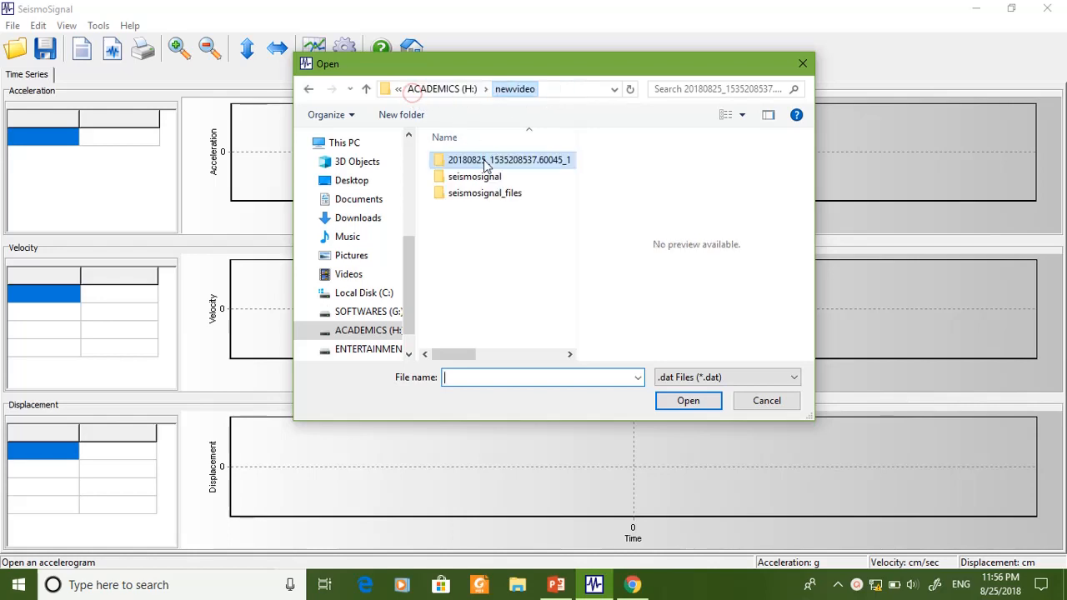
double_click(489, 166)
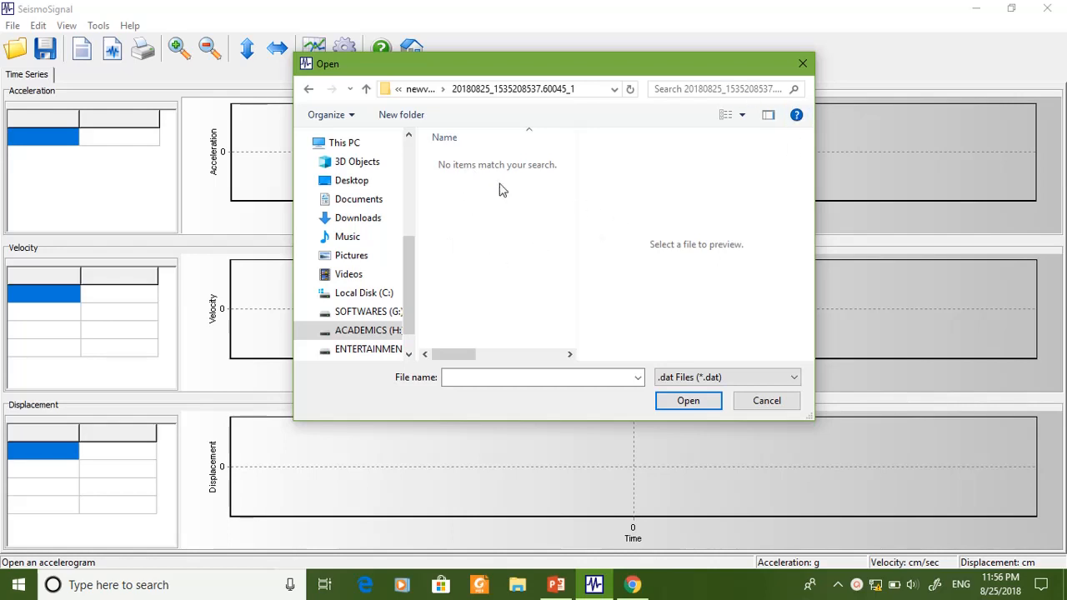
left_click(682, 383)
left_click(708, 440)
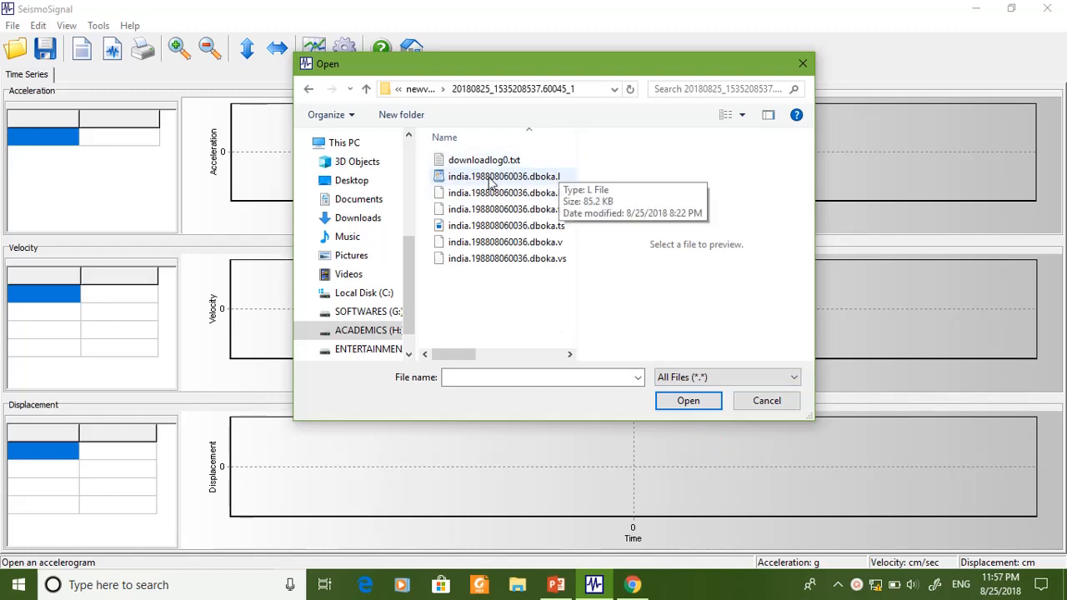
left_click(492, 176)
left_click(660, 400)
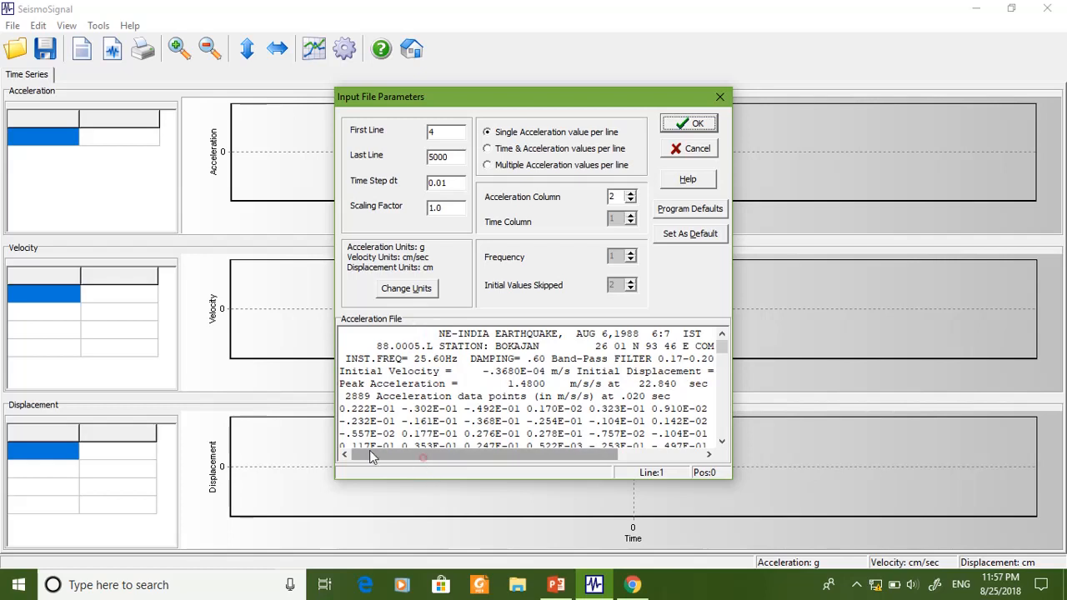
- Examine the acceleration file preview for the header lines, the line where the data starts and the number of values per line
left_click_drag(722, 347, 723, 344)
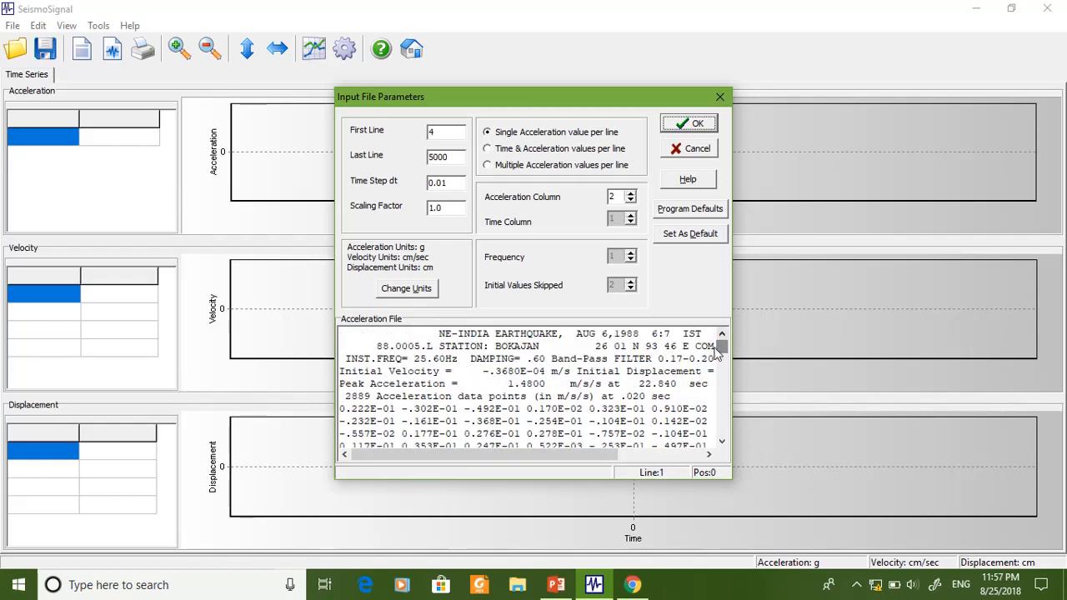
left_click(359, 411)
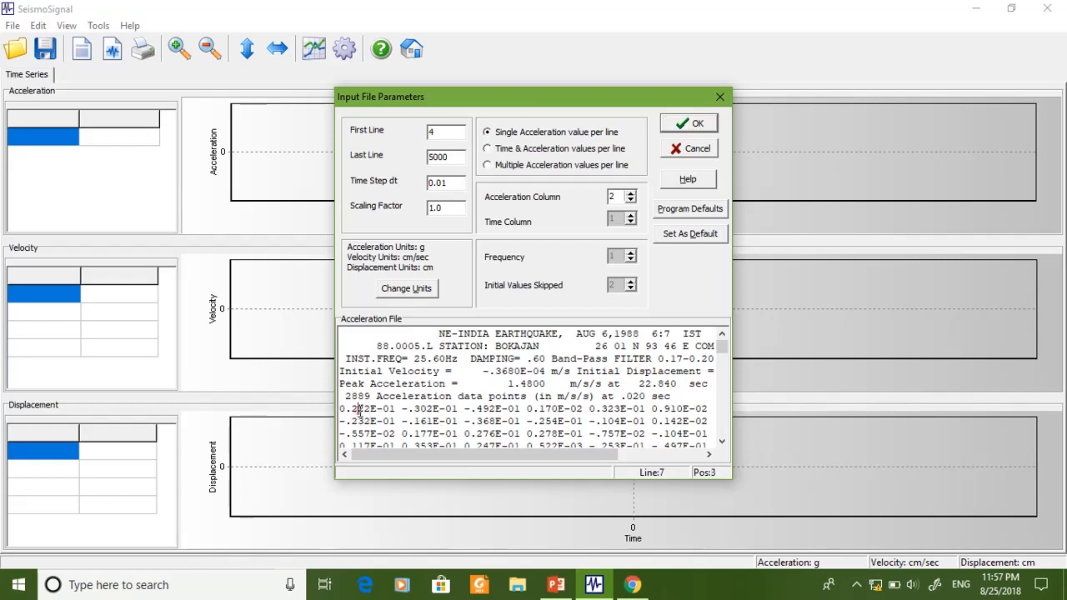
left_click(487, 409)
left_click(618, 408)
left_click(665, 409)
left_click_drag(526, 454, 464, 461)
left_click(613, 406)
left_click(691, 409)
left_click(429, 383)
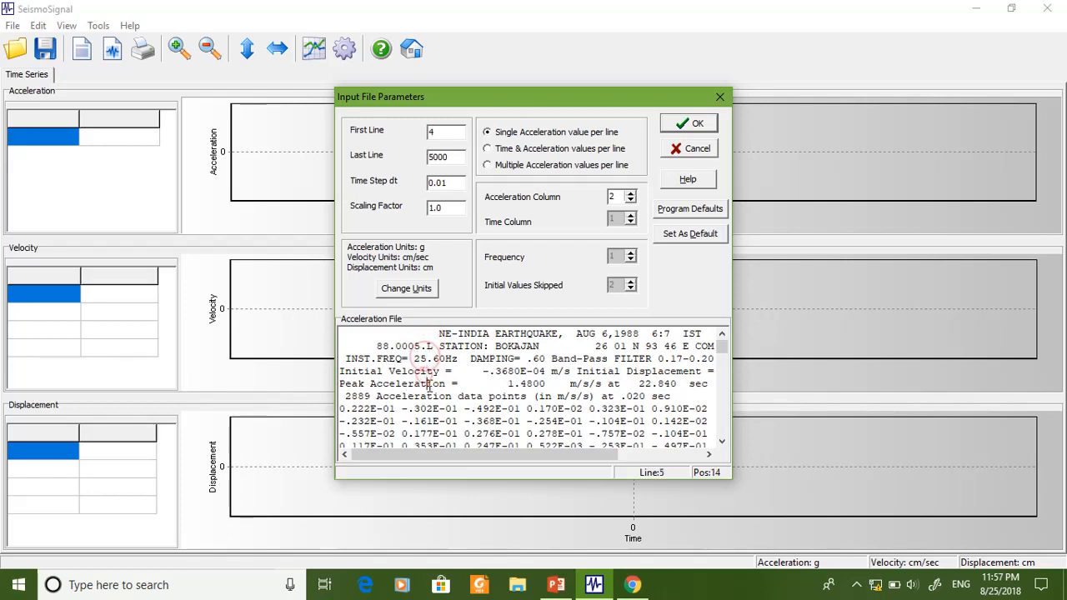
left_click(433, 409)
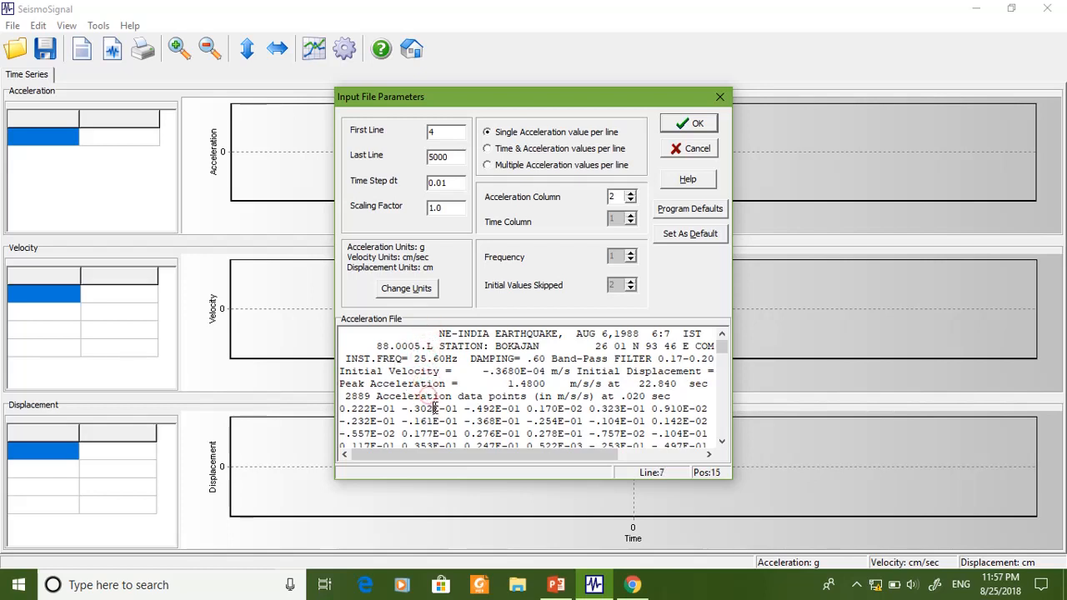
- Set the input format to multiple acceleration values per line with 0 initial values skipped, checking it against the first data line
double_click(447, 130)
left_click(489, 168)
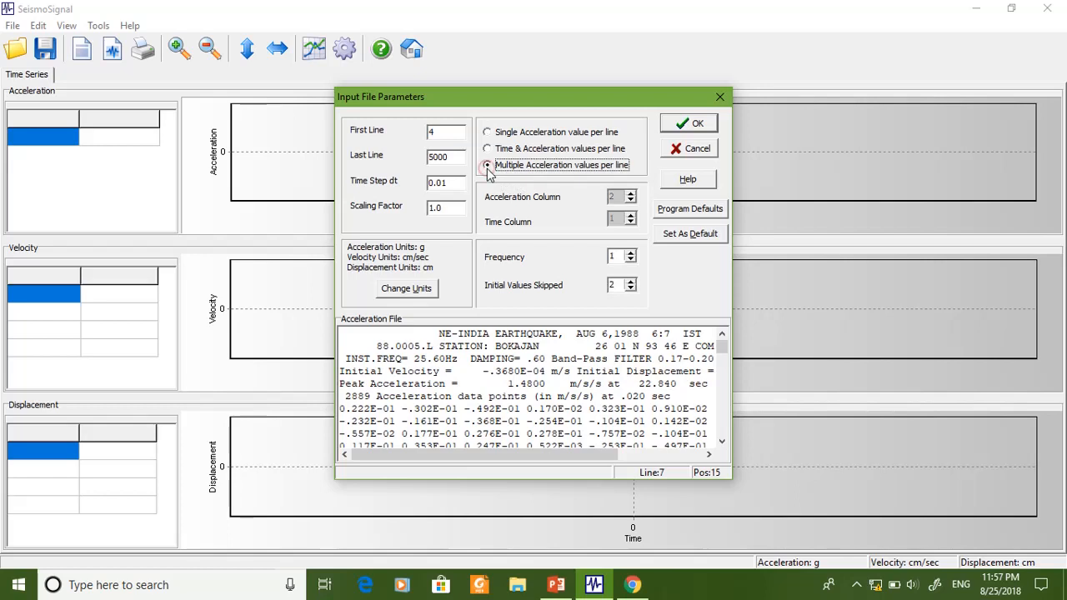
left_click(631, 289)
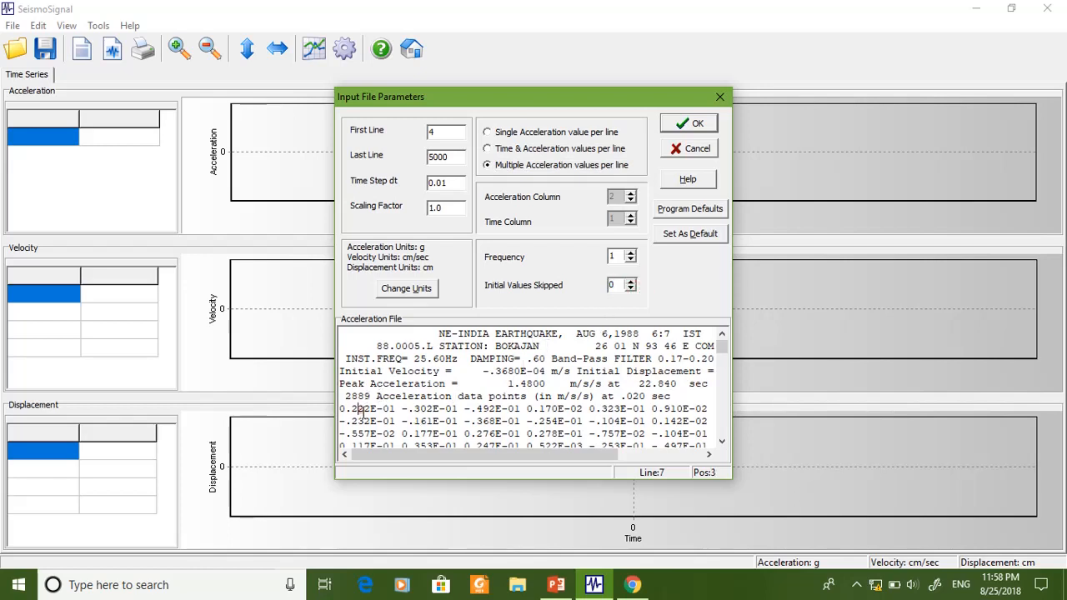
left_click(425, 413)
left_click(473, 409)
left_click(551, 410)
left_click(614, 412)
- Set the time step dt to 0.02, matching the file header, and the first line to 7
left_click_drag(604, 398, 676, 398)
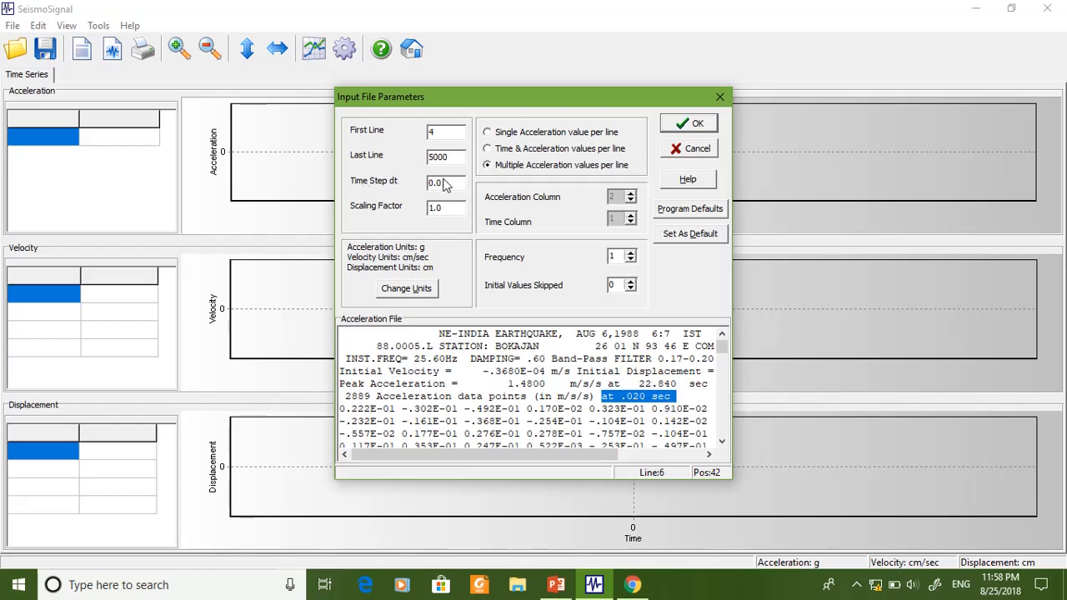
left_click_drag(440, 181, 449, 182)
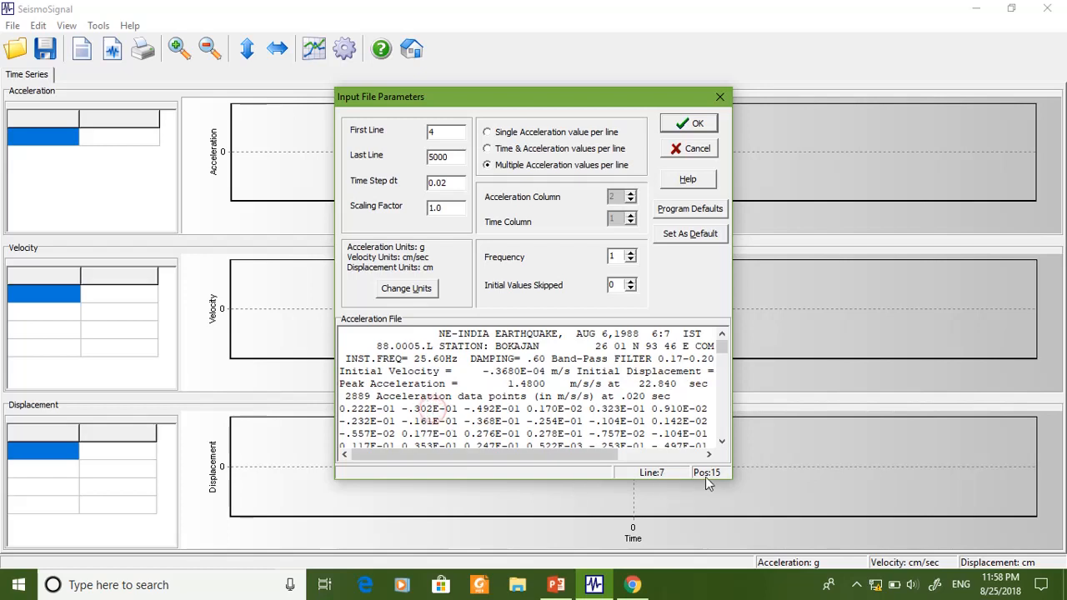
double_click(447, 136)
type("7")
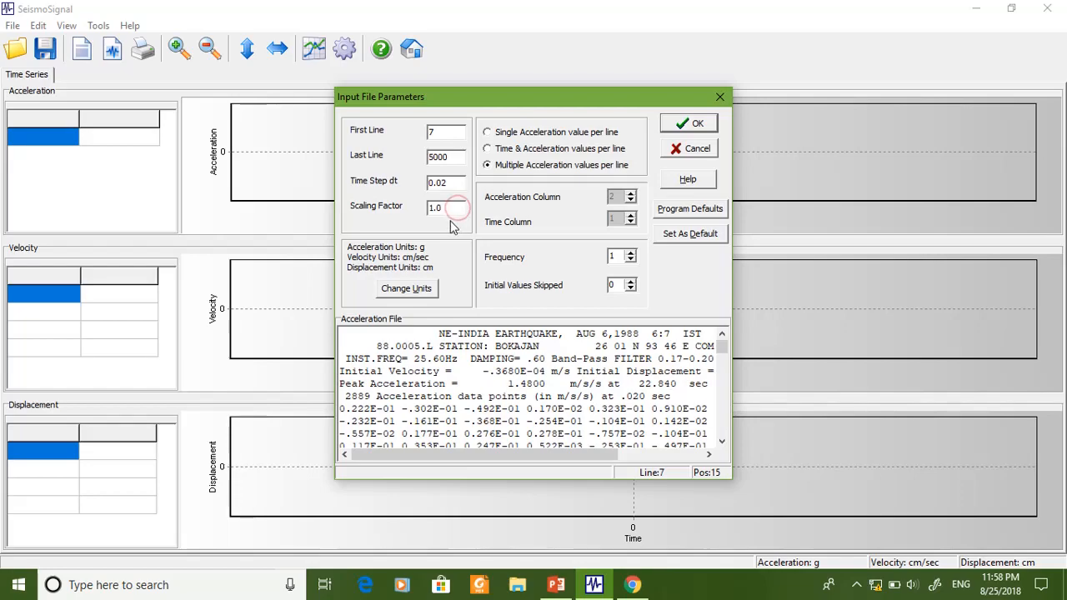
scroll(507, 419, "down", 10)
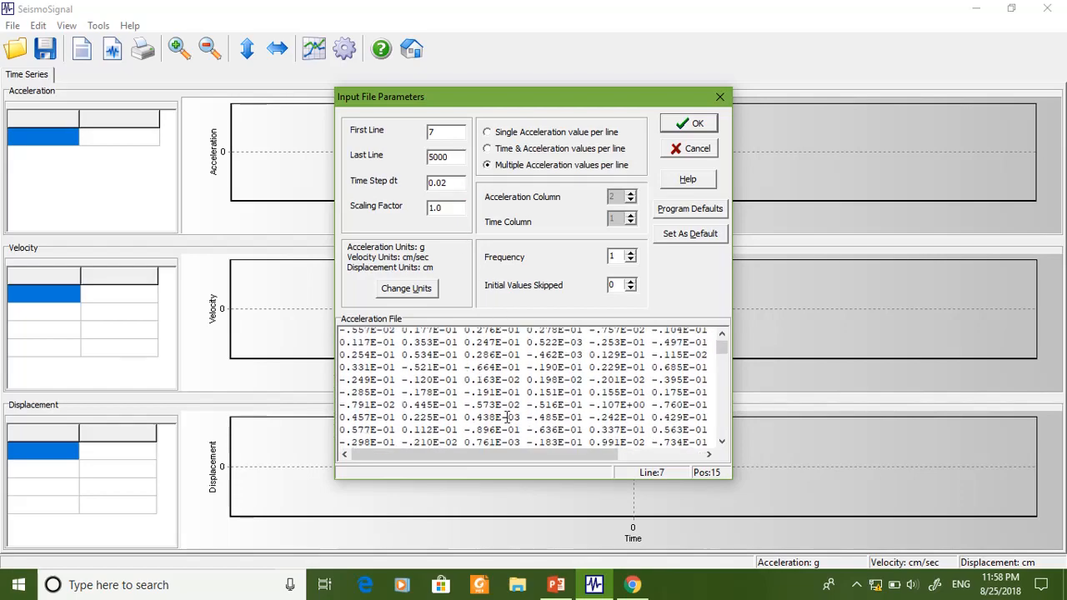
- Find the last acceleration data line before the velocity section in the file preview and set the last line to 368
scroll(507, 419, "down", 10)
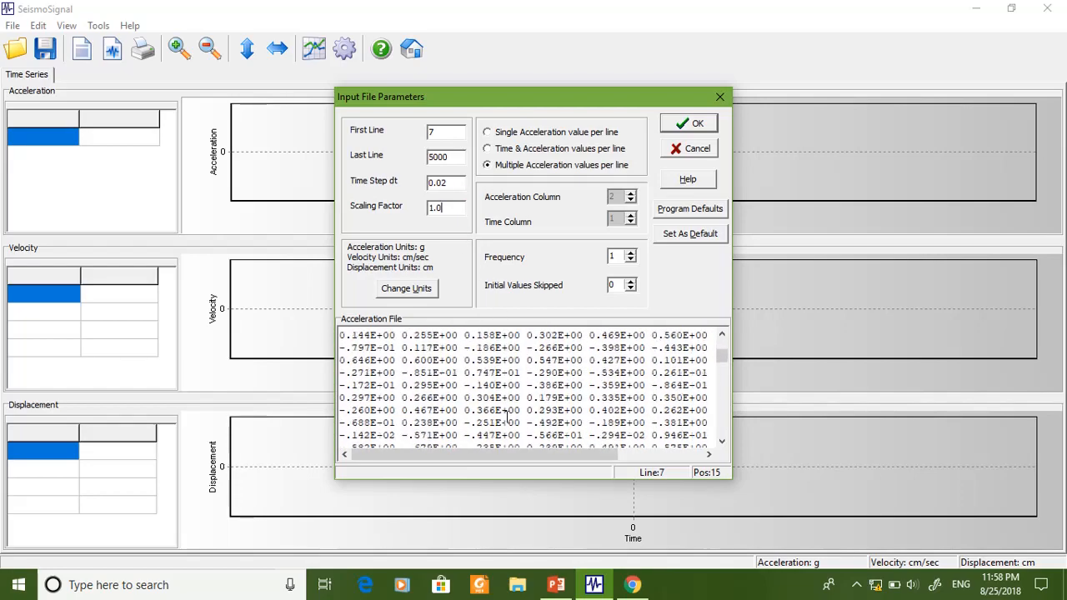
scroll(506, 417, "down", 5)
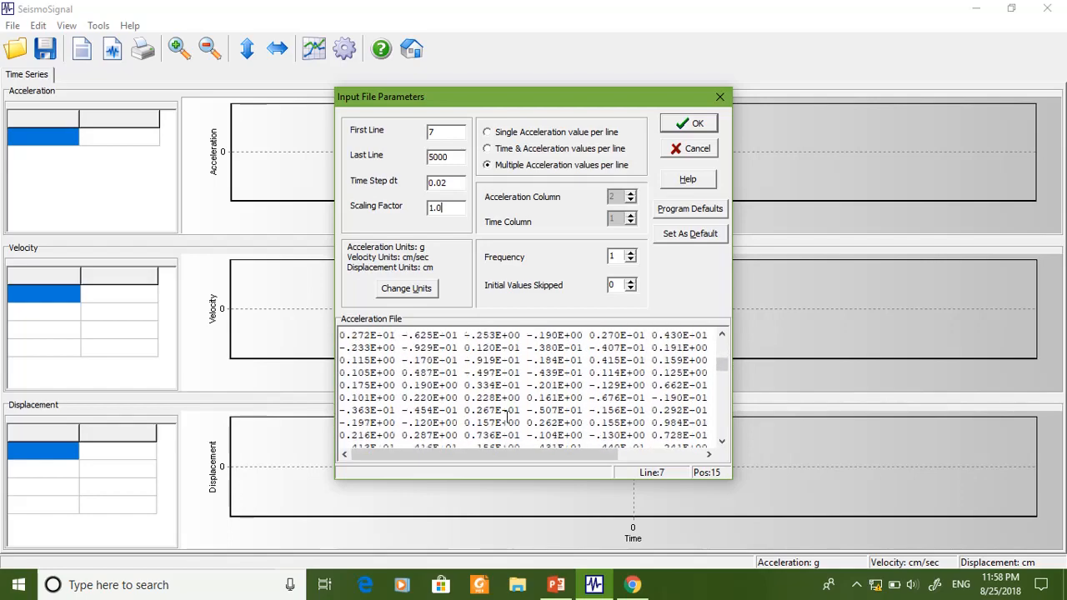
left_click(508, 419)
scroll(507, 433, "down", 10)
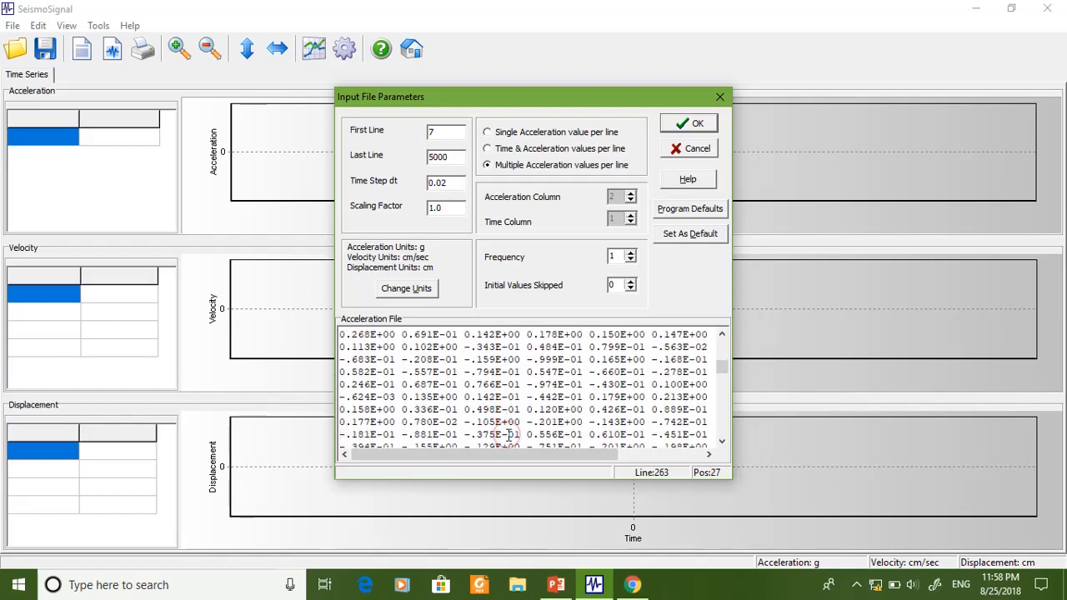
scroll(513, 425, "down", 3)
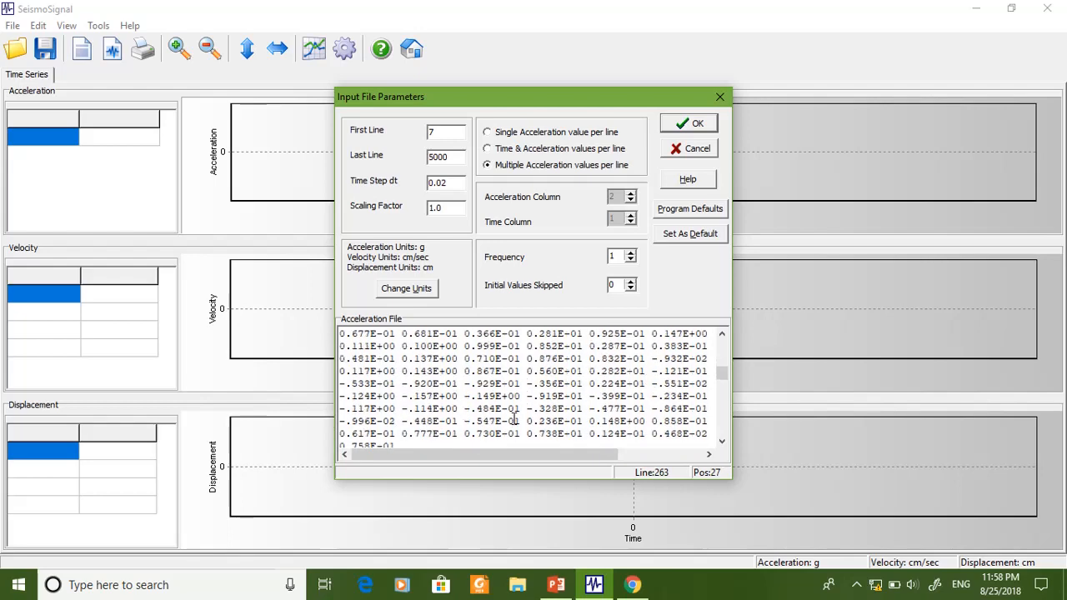
scroll(514, 419, "down", 2)
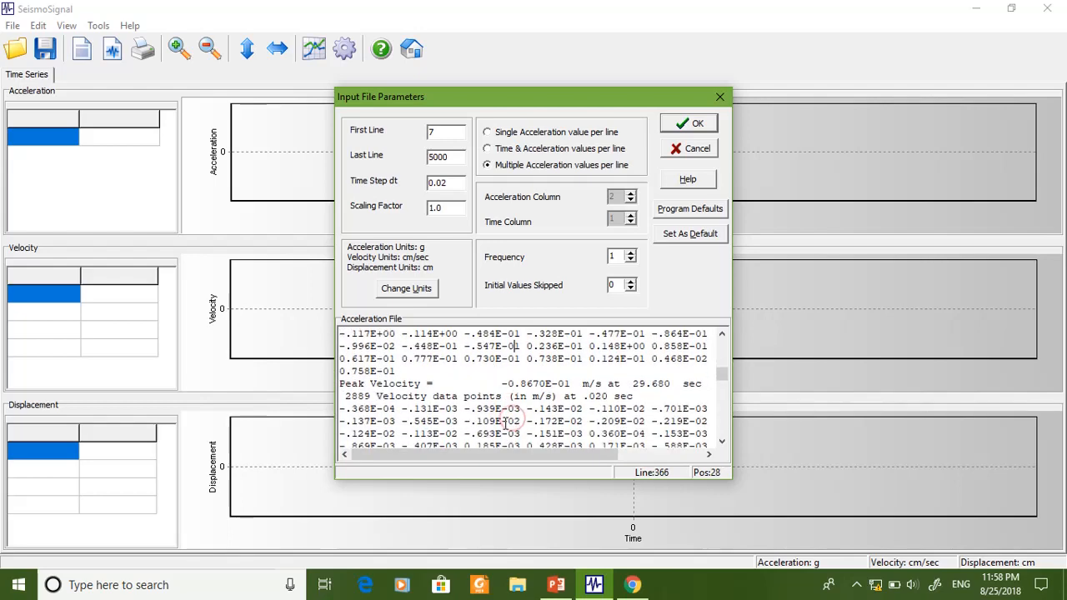
left_click(408, 384)
left_click_drag(452, 157, 383, 154)
type("368")
- Check the file header's acceleration unit and set the units to m/sec2 for acceleration, m/sec for velocity and m for displacement
left_click(397, 292)
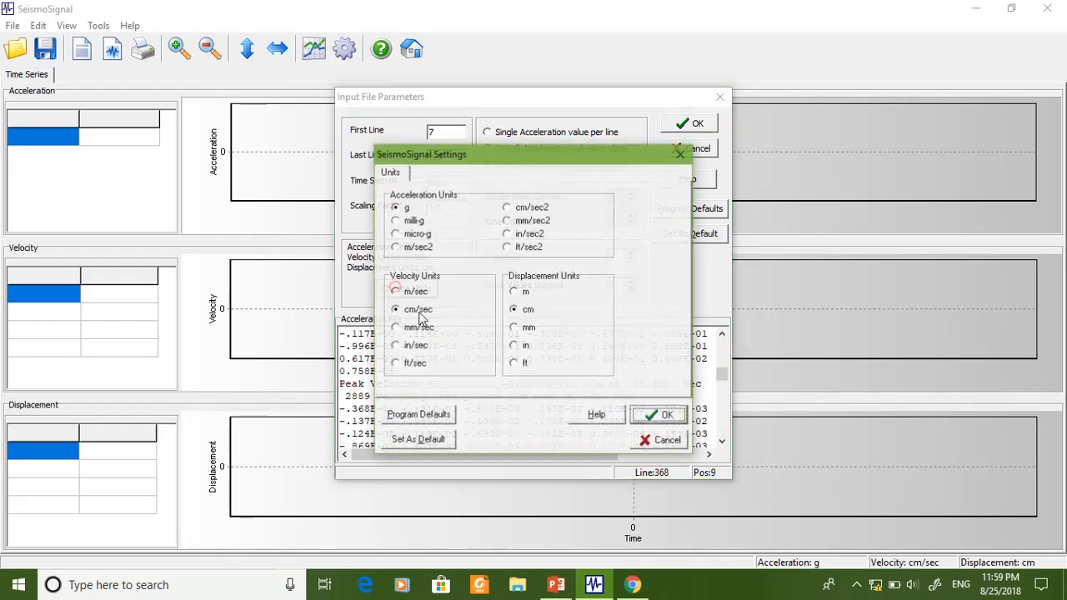
left_click(651, 446)
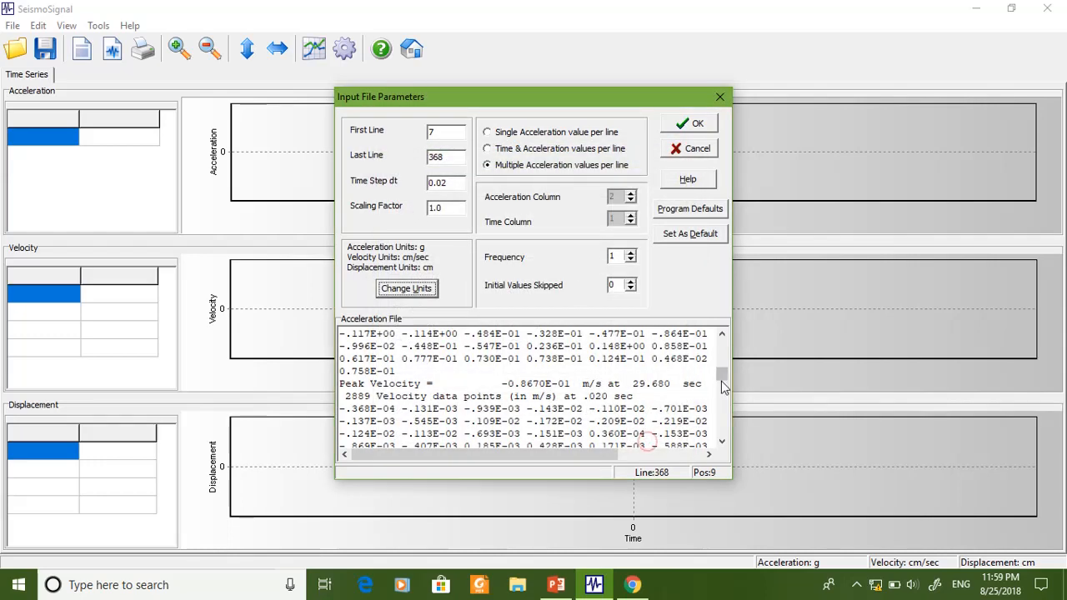
left_click_drag(722, 377, 722, 313)
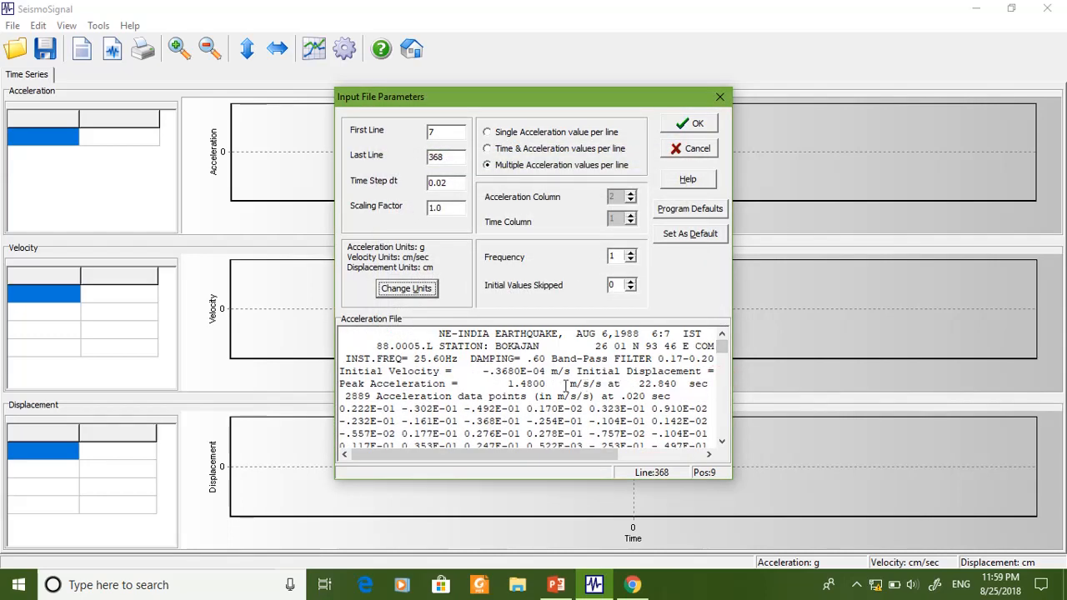
left_click_drag(558, 395, 590, 395)
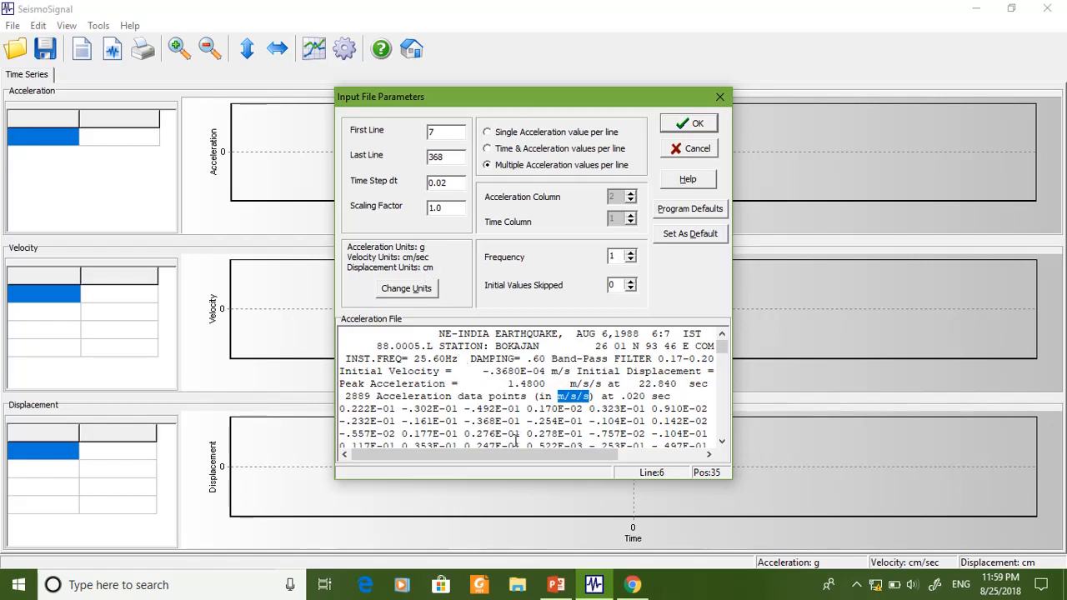
left_click(431, 289)
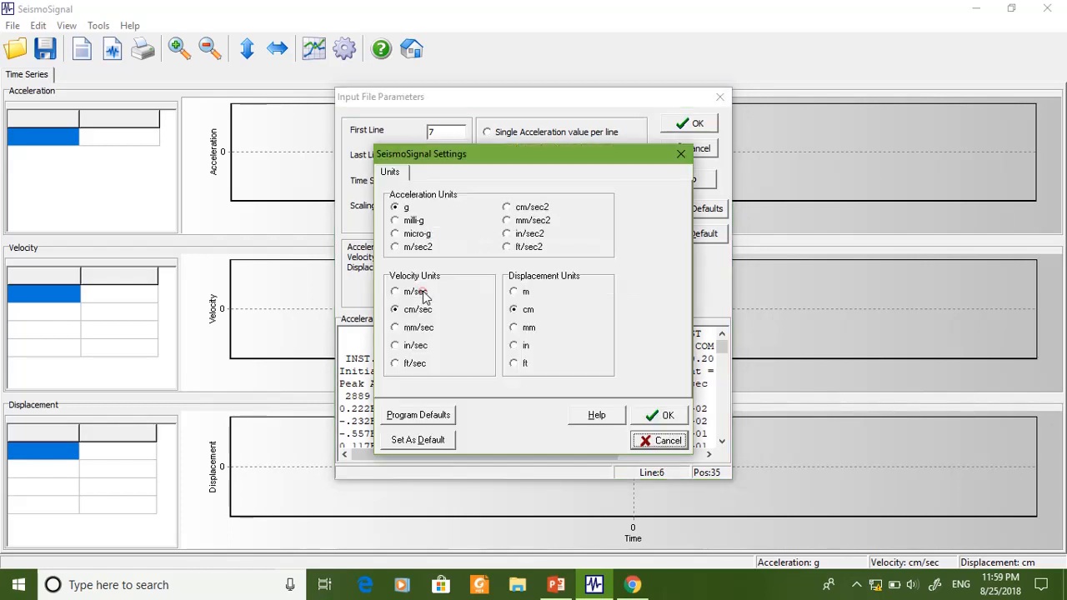
left_click(396, 247)
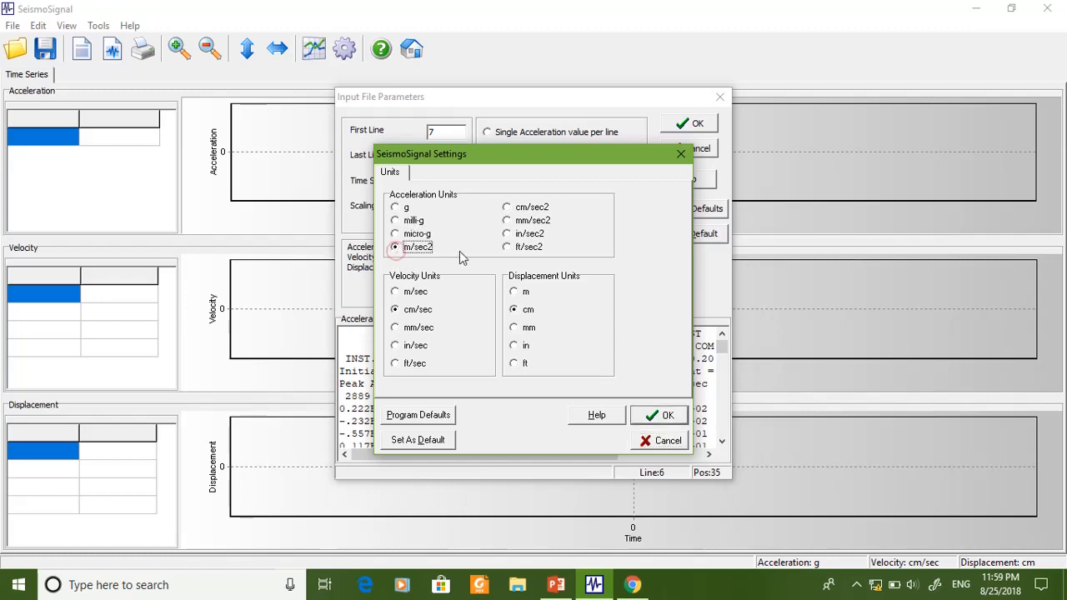
left_click(395, 291)
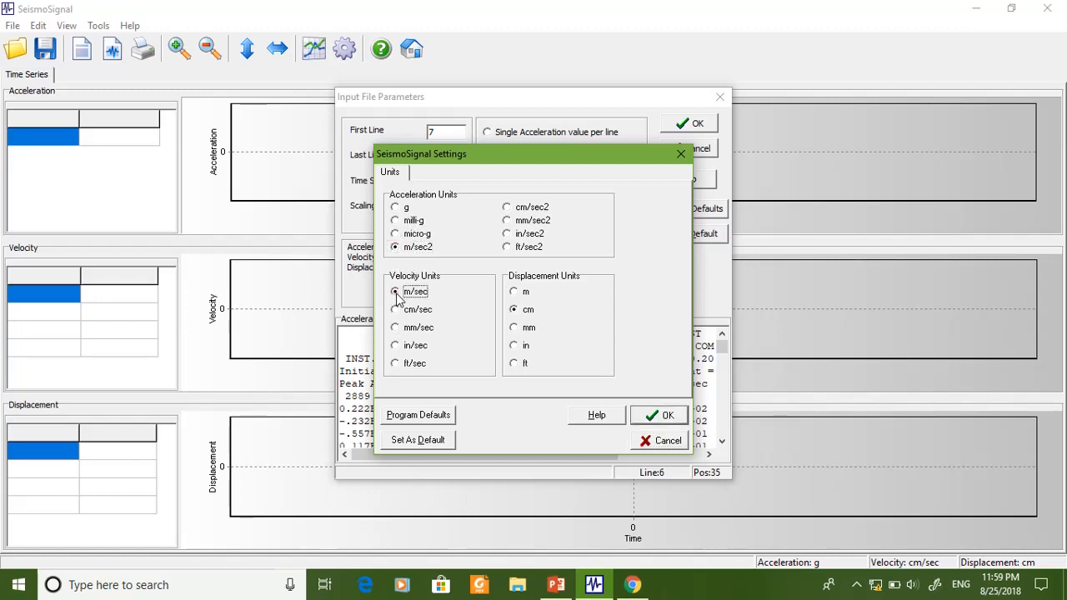
left_click(514, 291)
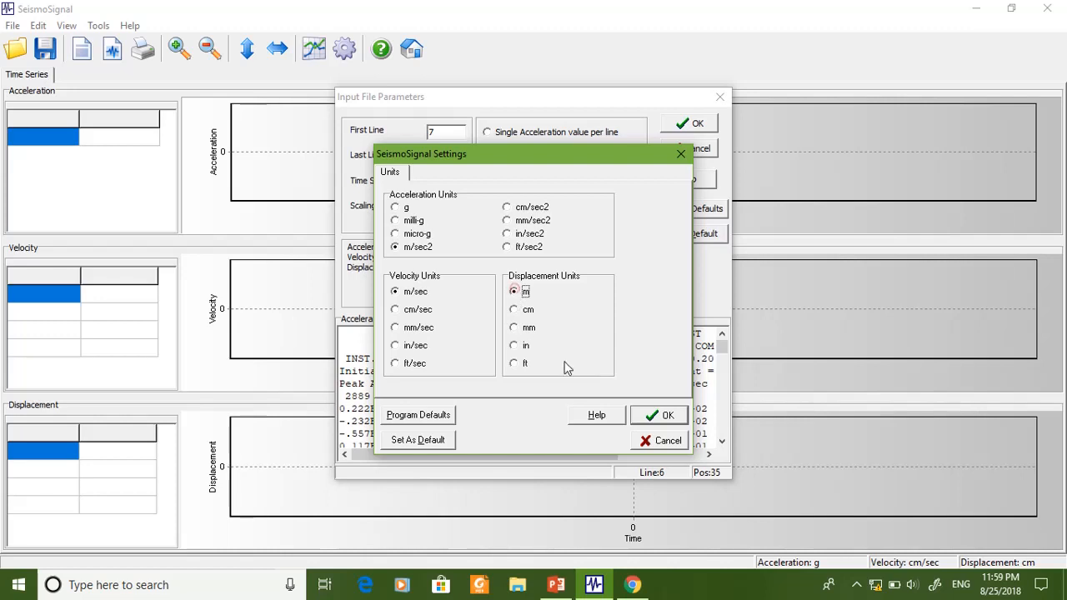
left_click(665, 415)
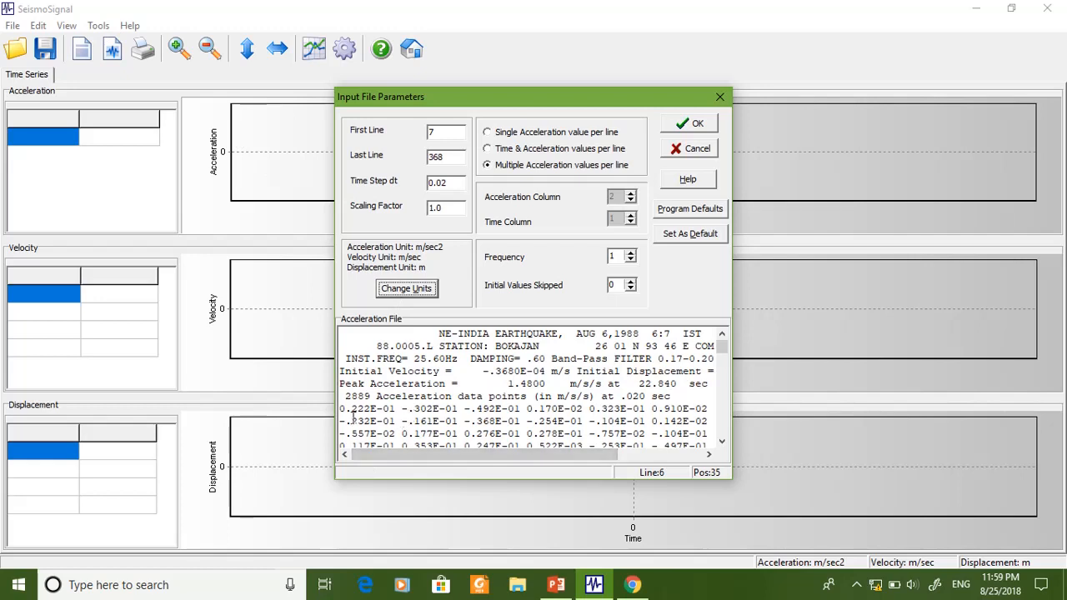
- Load the record with these input parameters and compare the first acceleration value with the first value in the file
left_click_drag(339, 408, 381, 409)
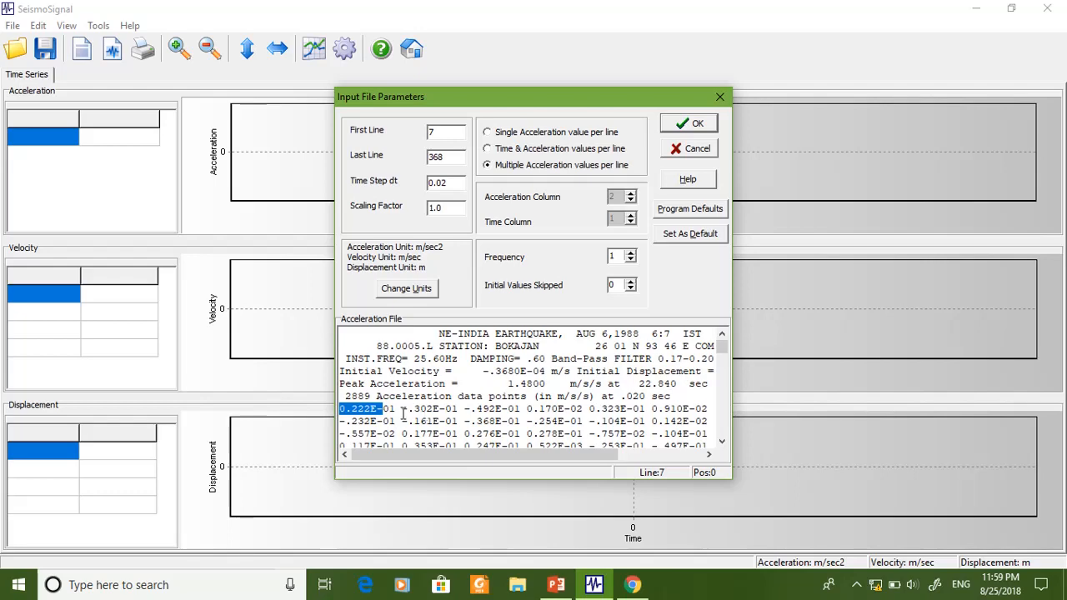
left_click(697, 125)
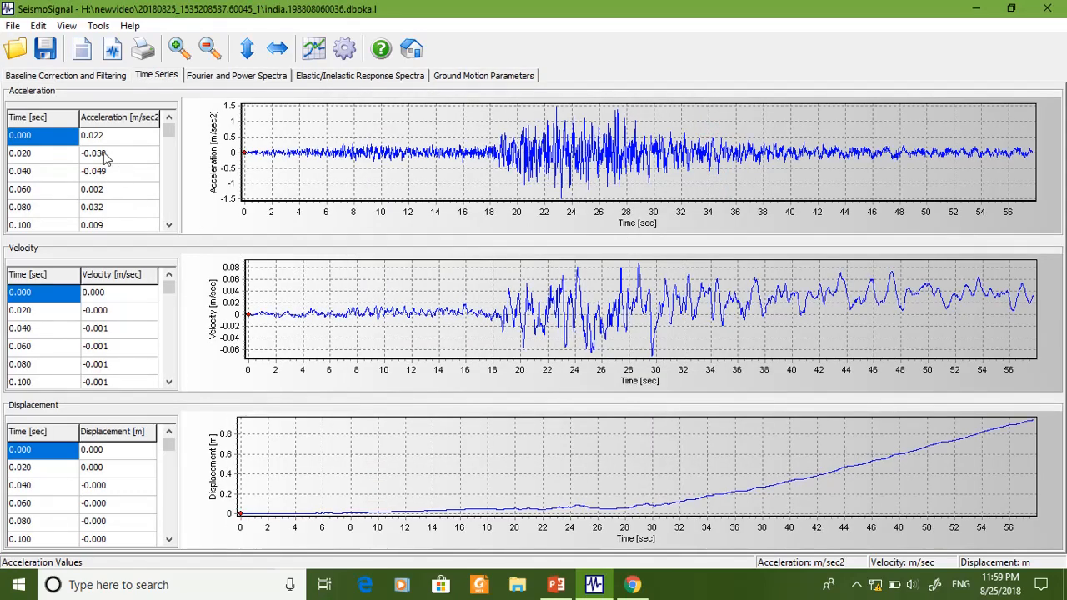
left_click(96, 139)
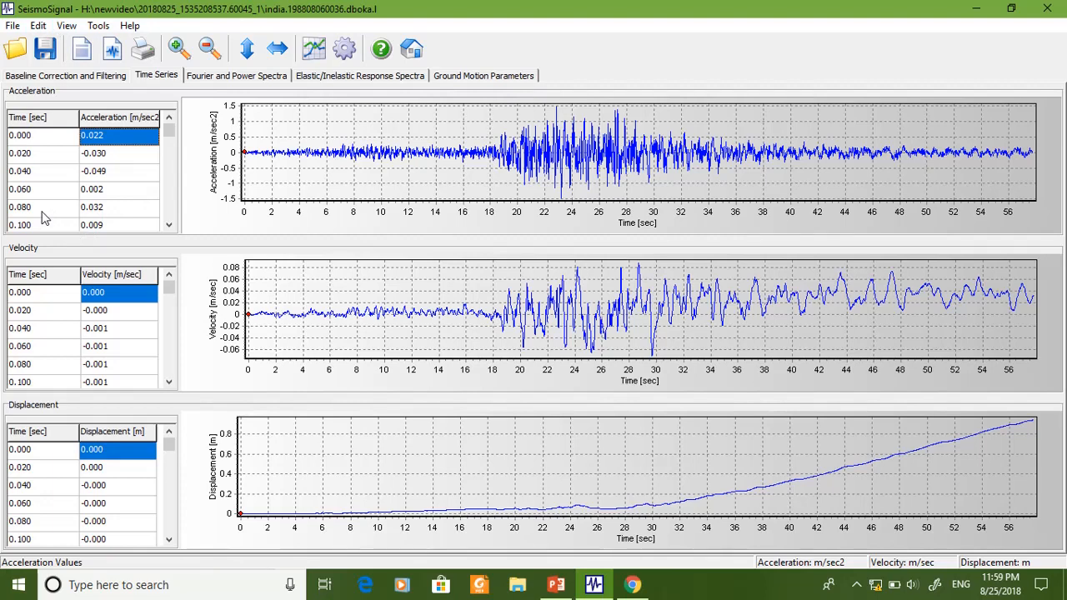
- Try to select the time and acceleration values from the first row onward, and launch Excel
left_click(25, 139)
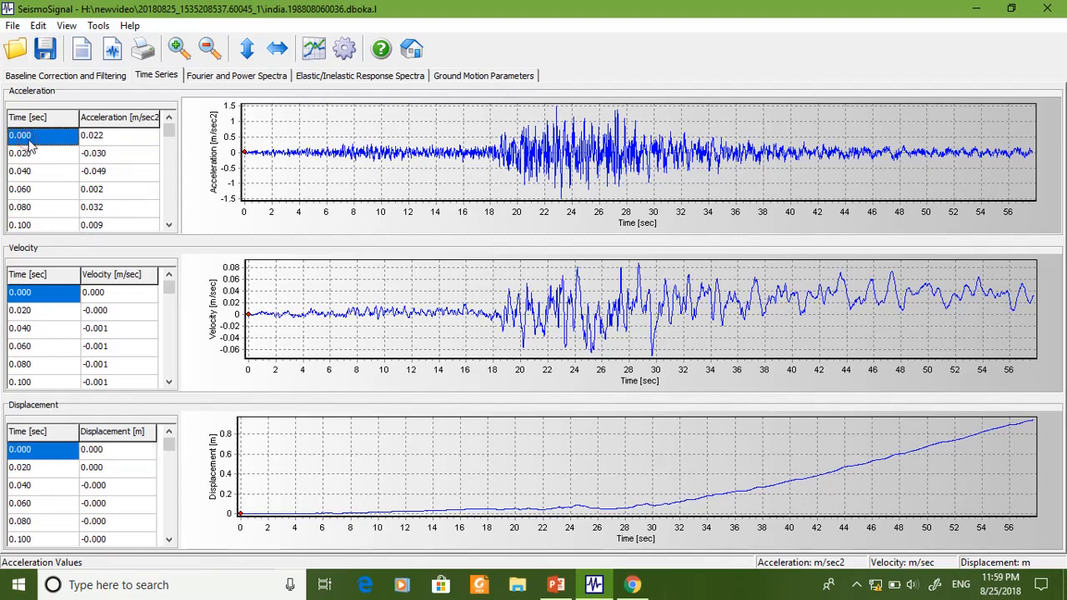
left_click_drag(25, 141, 137, 133)
left_click(6, 593)
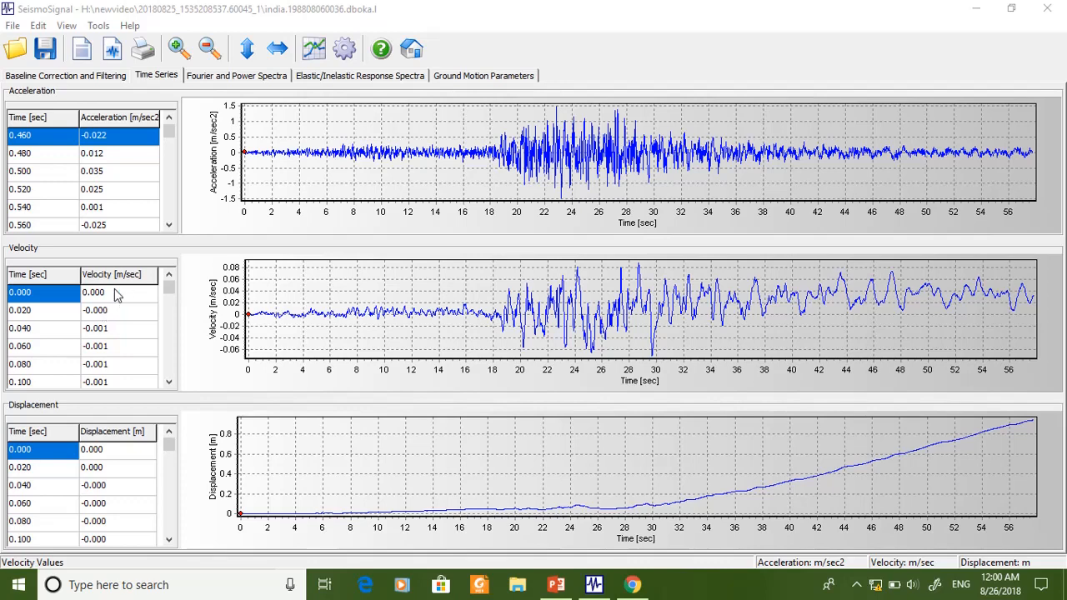
left_click(99, 177)
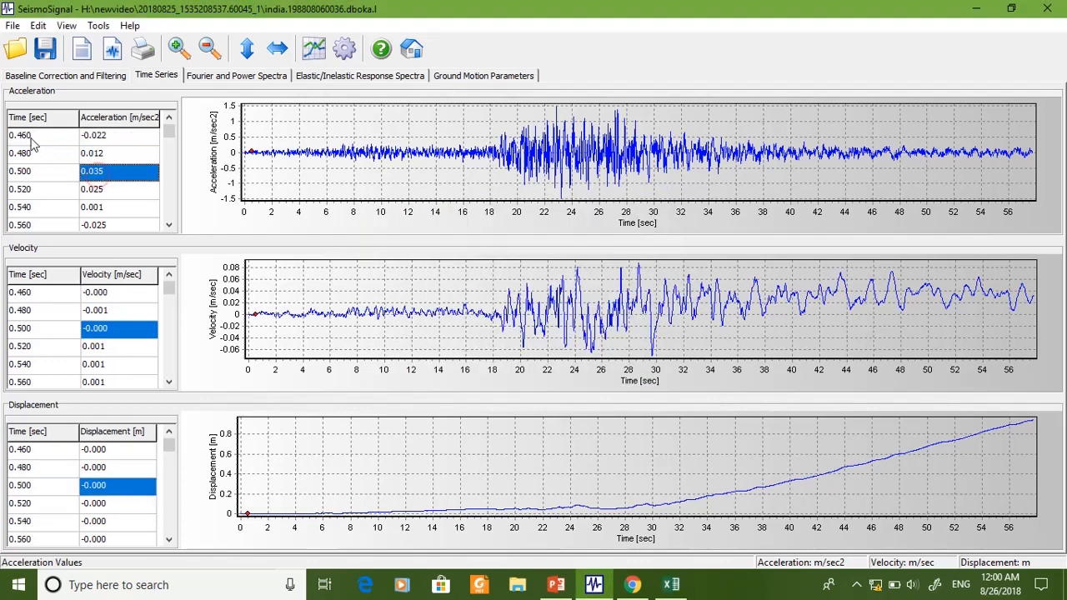
key("Up")
key("Up")
key("Up")
key("Up")
key("Up")
key("Up")
key("Up")
key("Up")
key("Up")
key("Up")
key("Up")
key("Up")
key("Up")
key("Up")
key("Up")
key("Up")
key("Up")
key("Up")
key("Up")
key("Up")
key("Up")
key("Up")
key("Up")
key("Up")
key("Up")
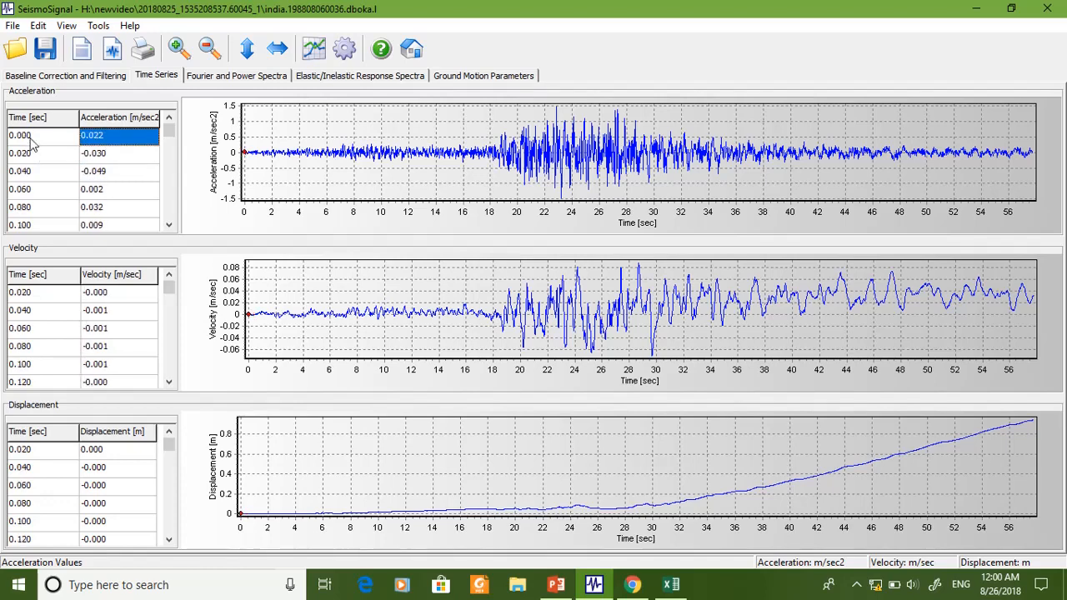
left_click_drag(31, 140, 116, 226)
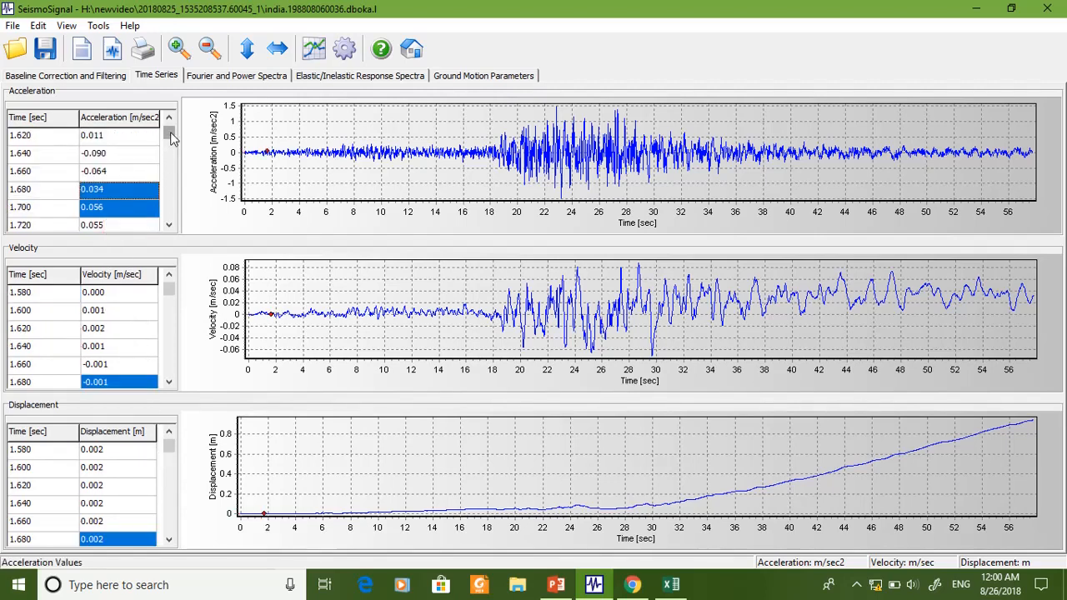
left_click_drag(169, 135, 173, 94)
- Select and copy all time and acceleration values in the acceleration table
left_click(59, 138)
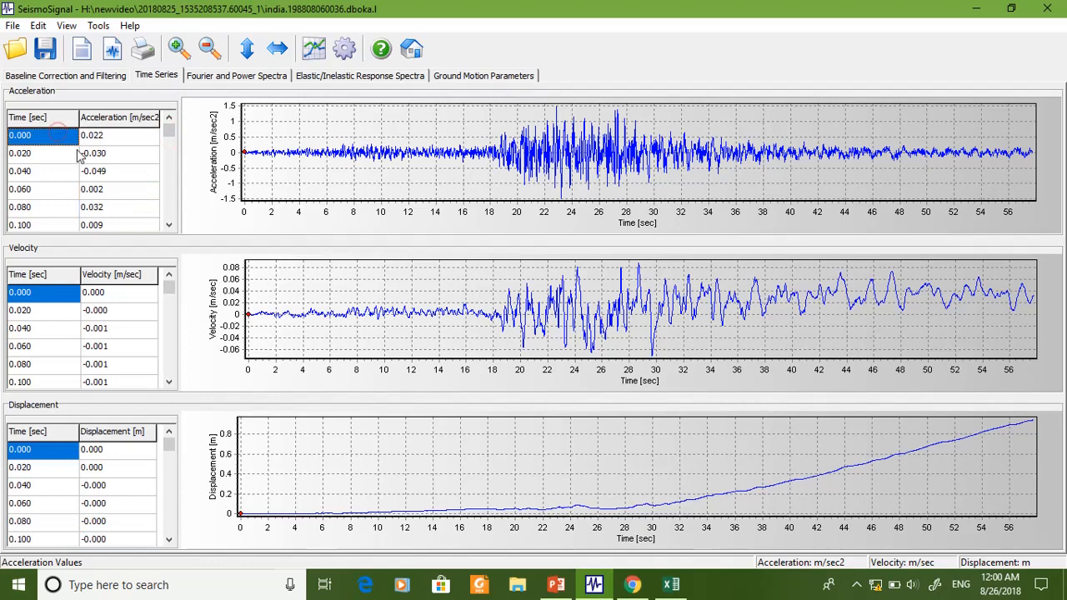
key("ctrl+a")
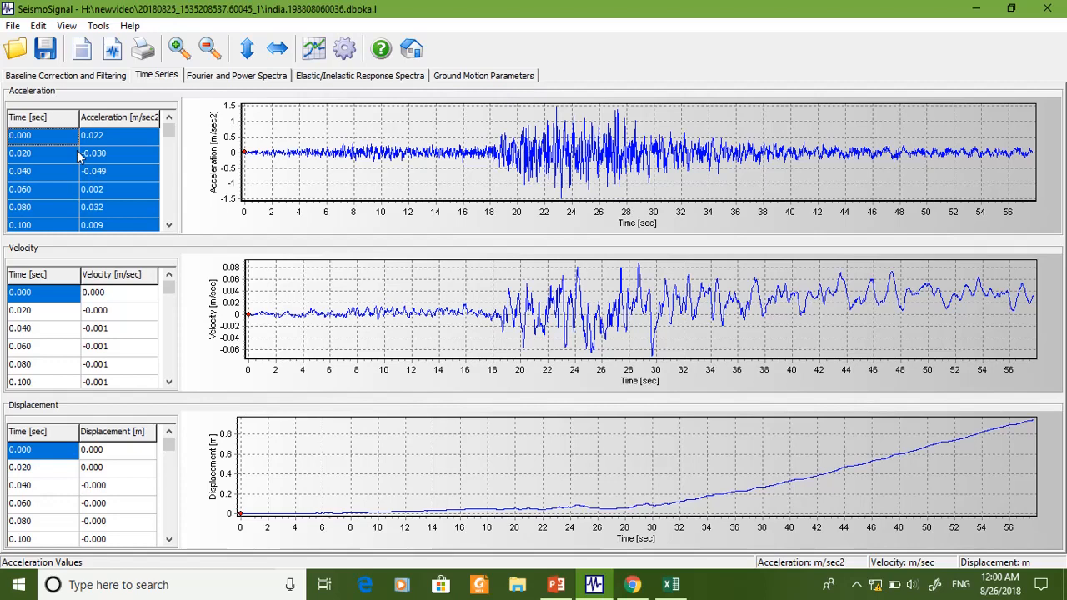
key("ctrl+c")
left_click(547, 319)
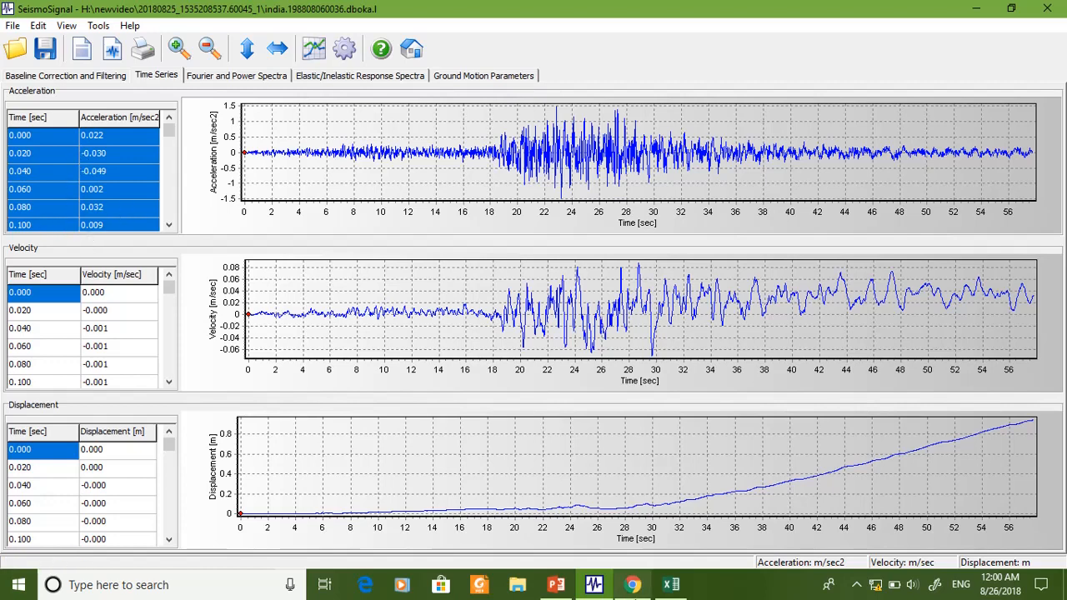
- Switch to Excel, create a blank workbook and paste the copied time and acceleration values starting at cell A2
left_click(668, 588)
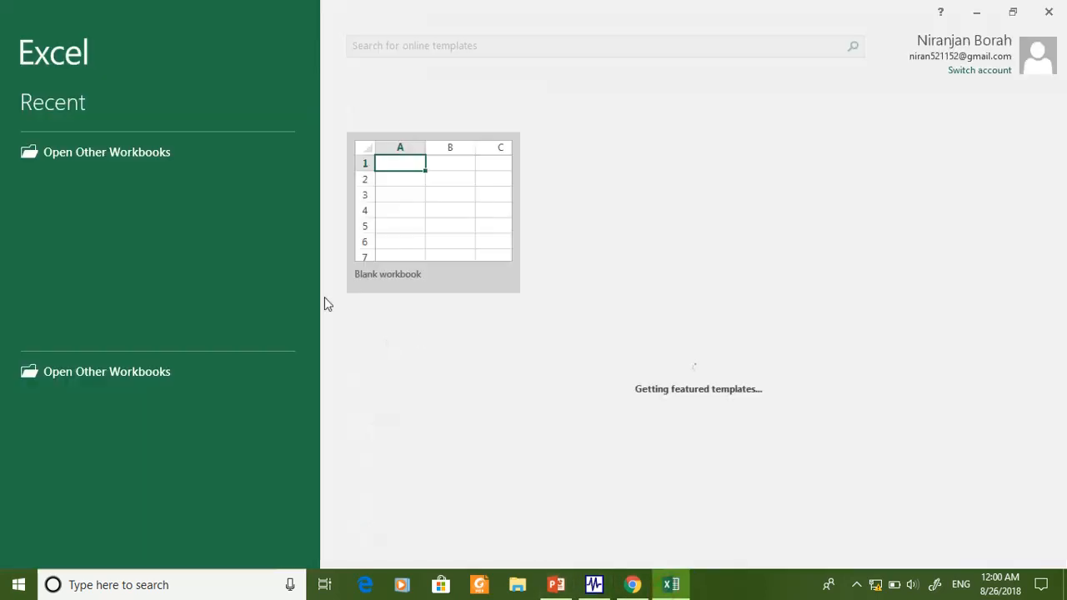
left_click(423, 201)
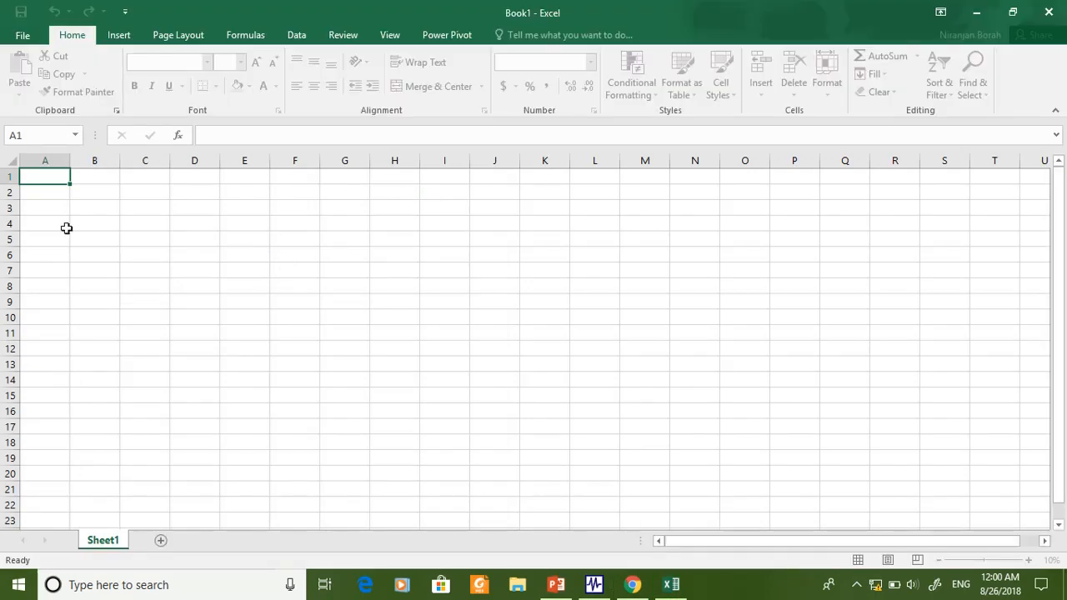
left_click(44, 193)
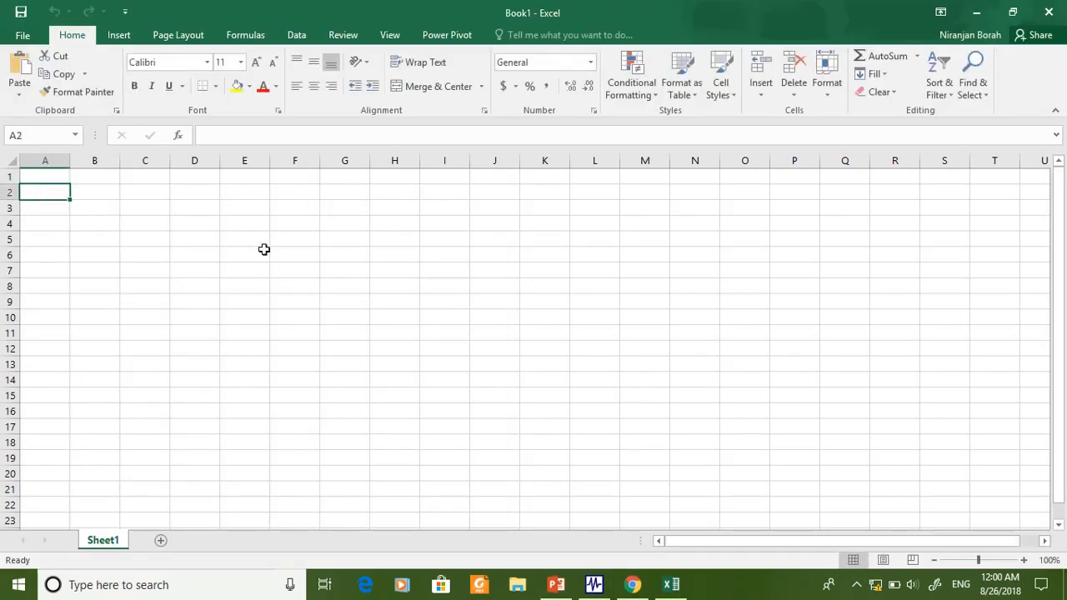
key("ctrl+v")
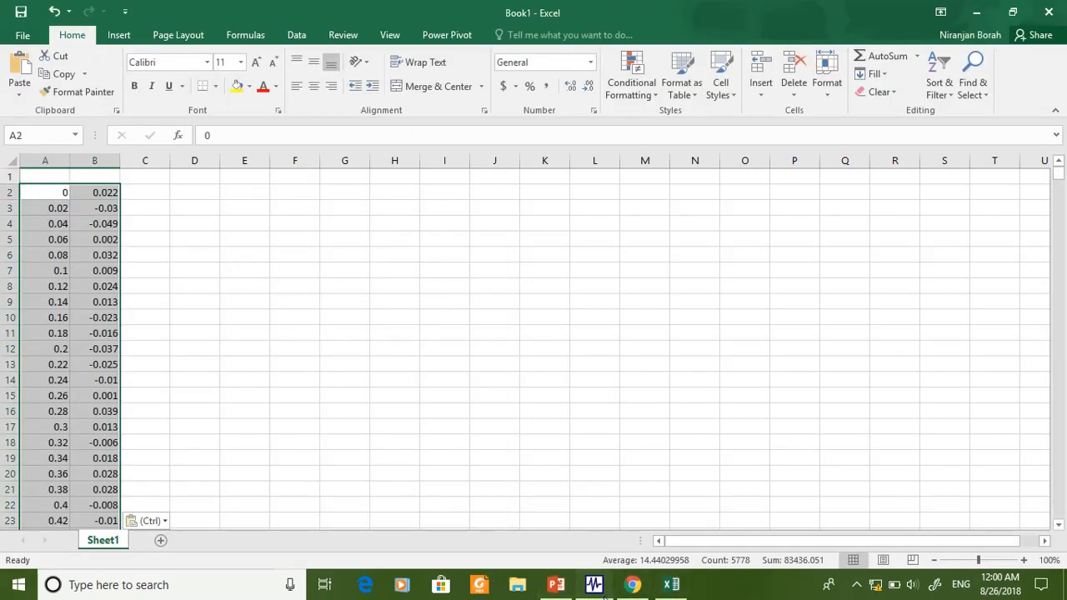
- Check the acceleration unit in SeismoSignal, and head the Excel columns with T in A1 and Acc (m/sec2) in B1
left_click(594, 584)
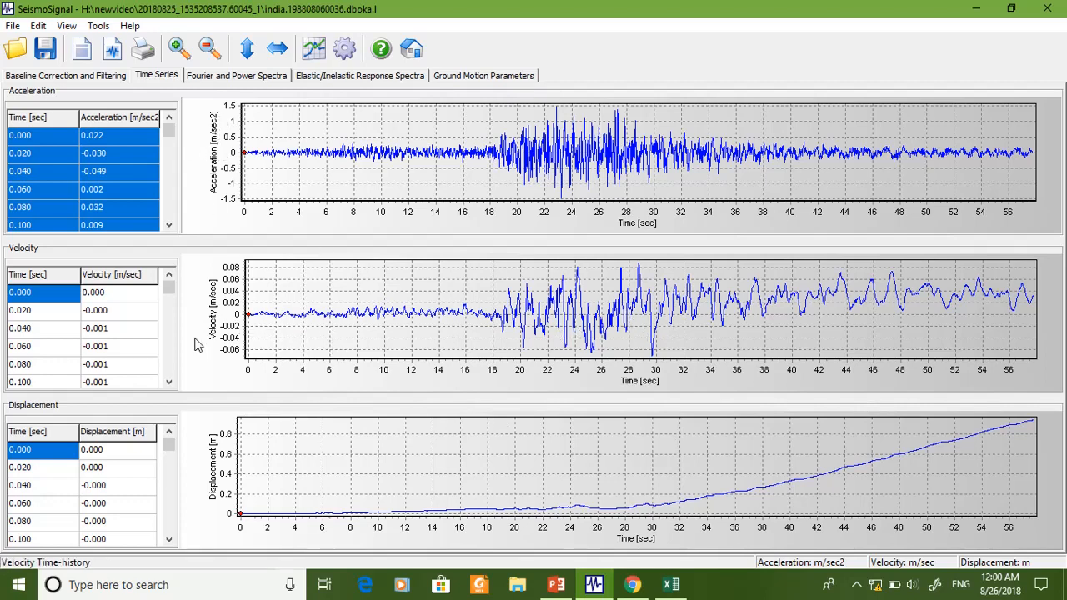
left_click(671, 585)
left_click(45, 238)
left_click(50, 176)
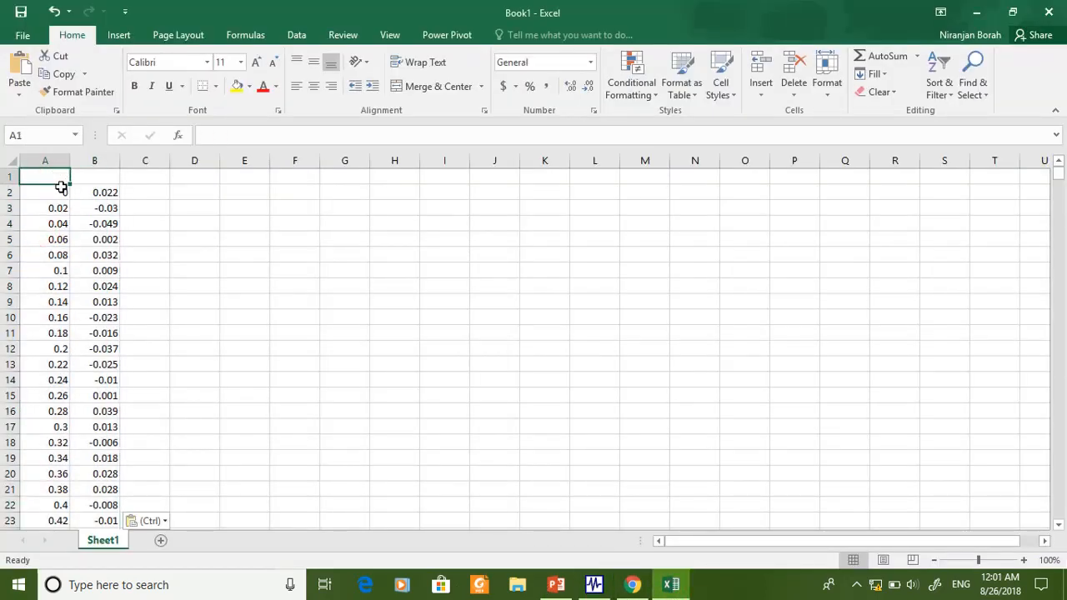
type("T")
key("Tab")
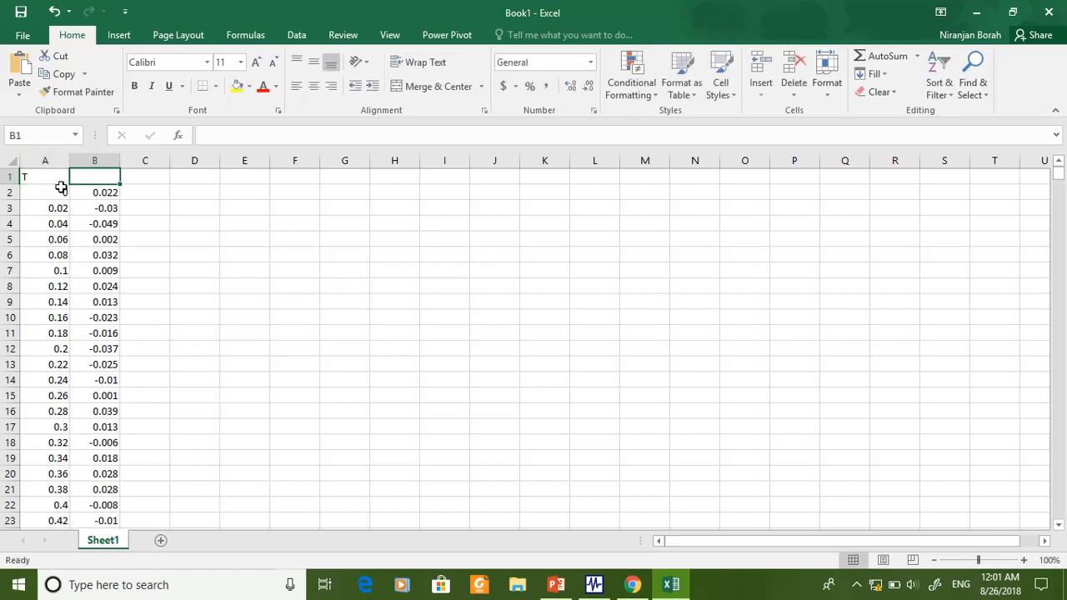
type("Acc")
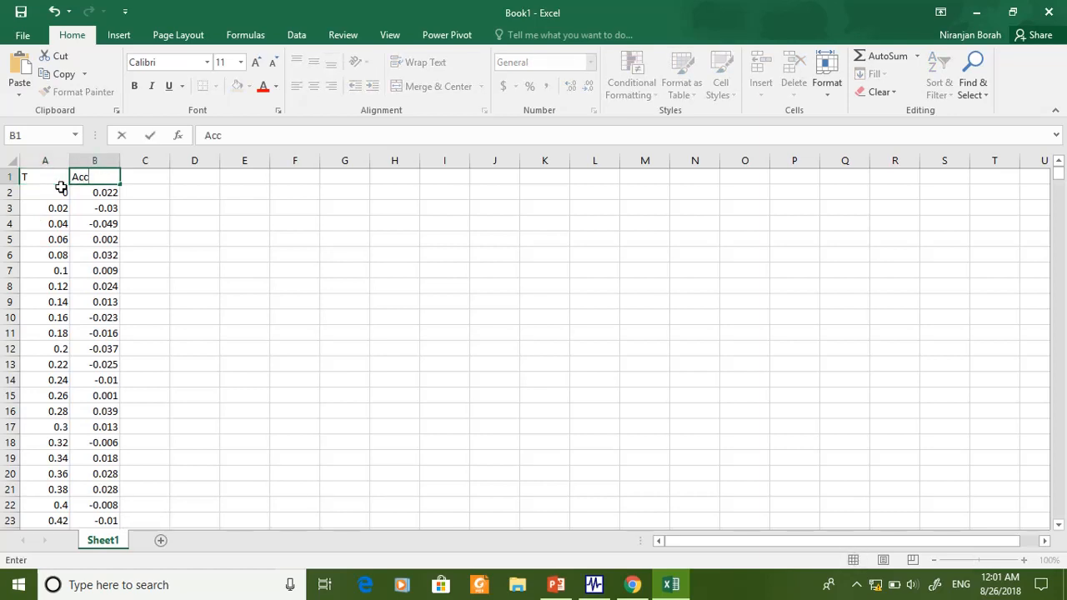
type(" (m/sec2")
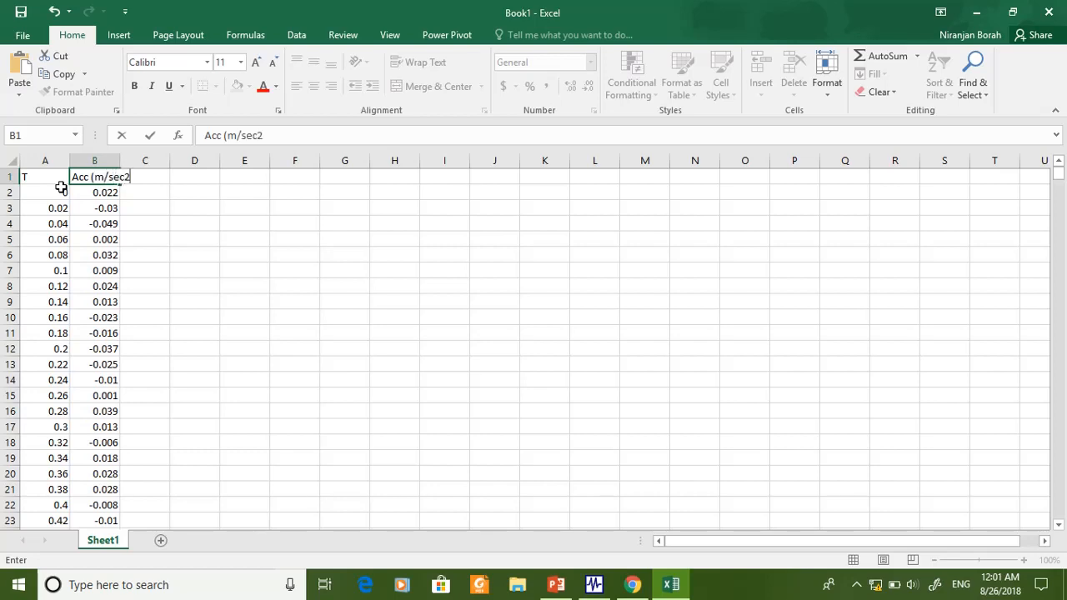
left_click(179, 269)
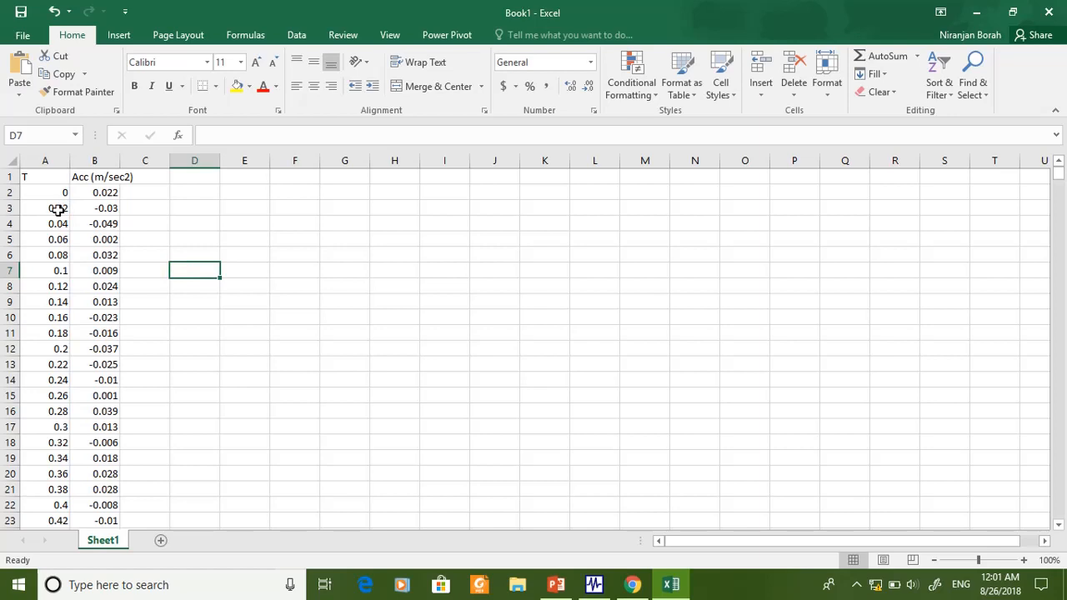
- Insert a scatter chart with smooth lines from all time and acceleration values in columns A and B, starting at row 2
left_click_drag(47, 192, 98, 193)
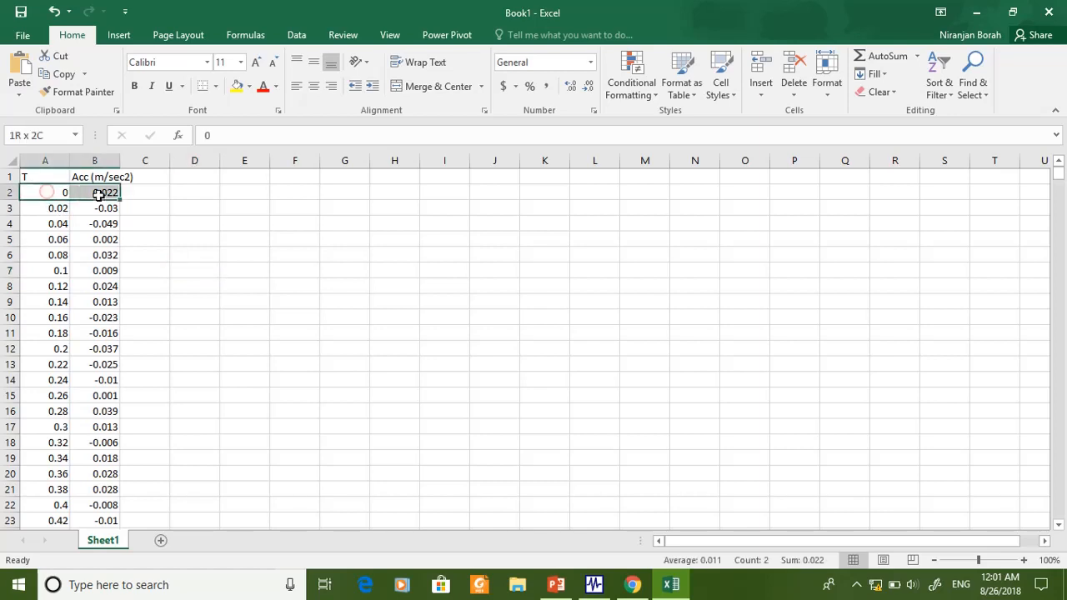
left_click(59, 256)
left_click(59, 196)
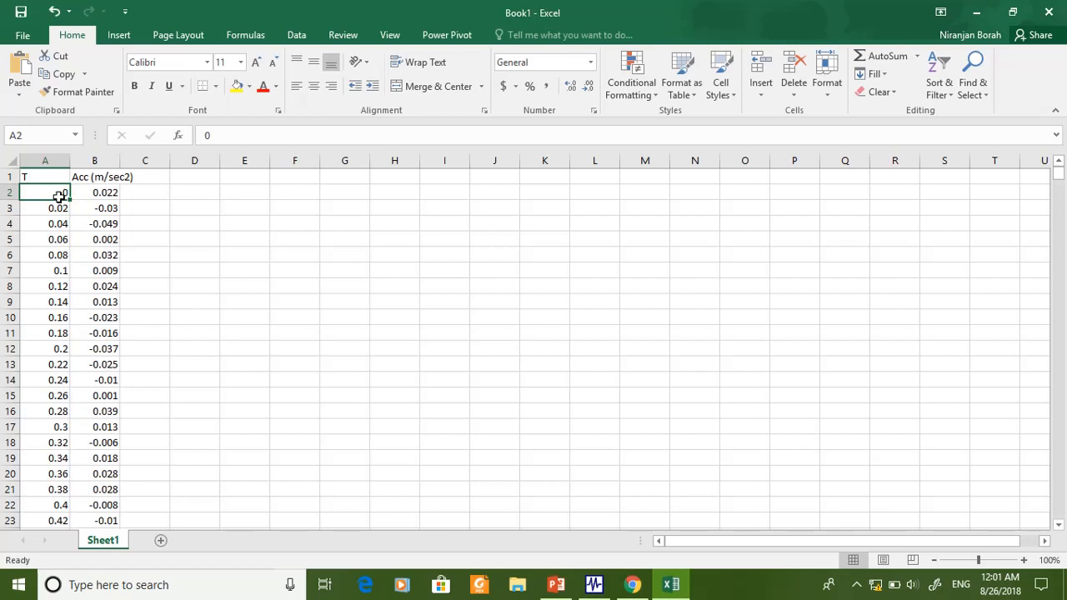
key("shift+Right")
key("ctrl+shift+Down")
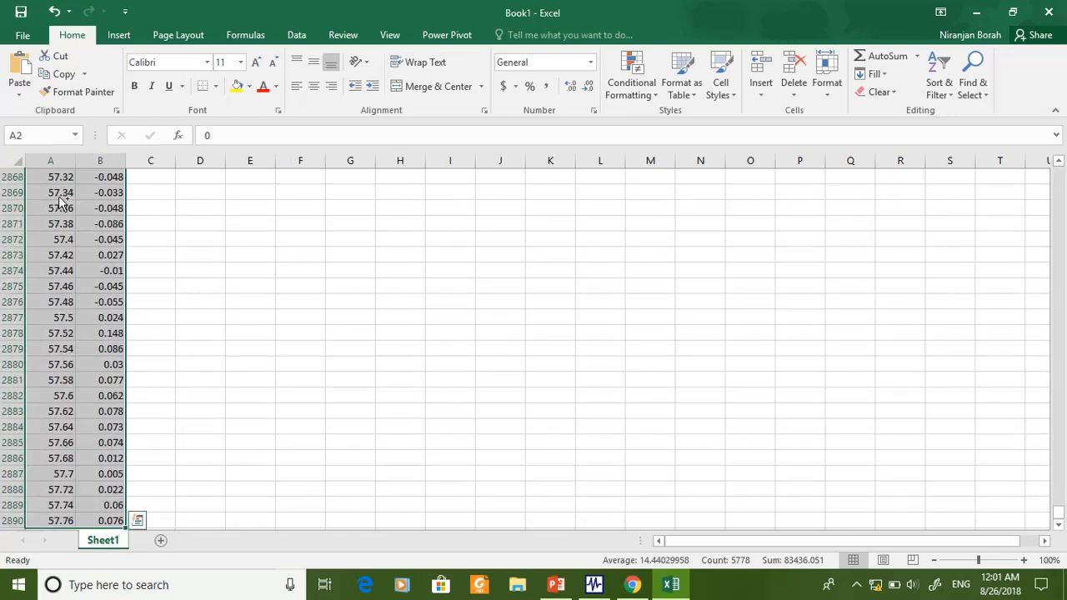
left_click(118, 35)
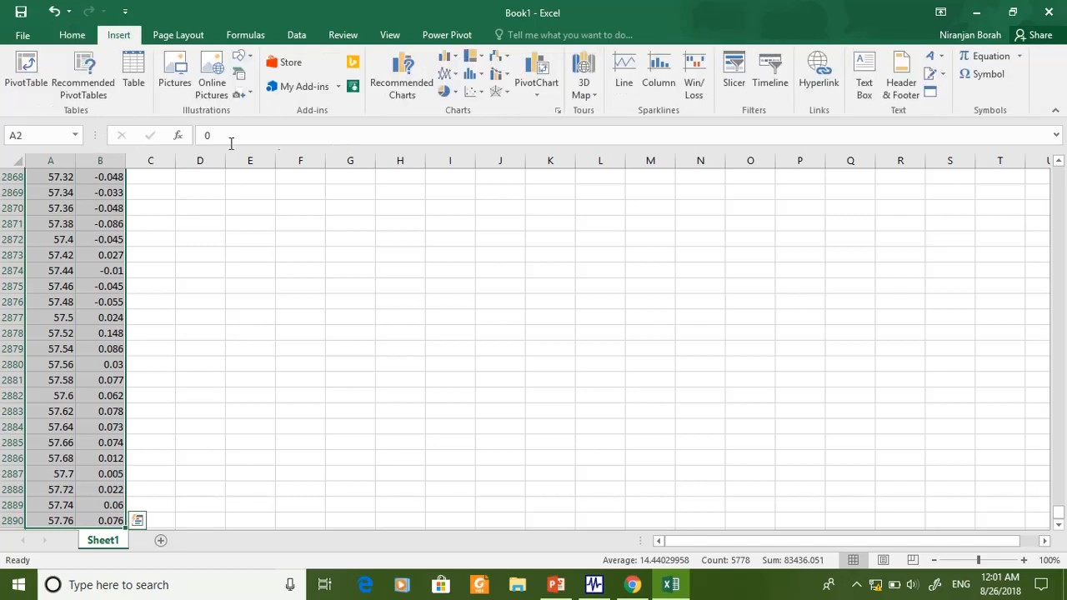
left_click(473, 91)
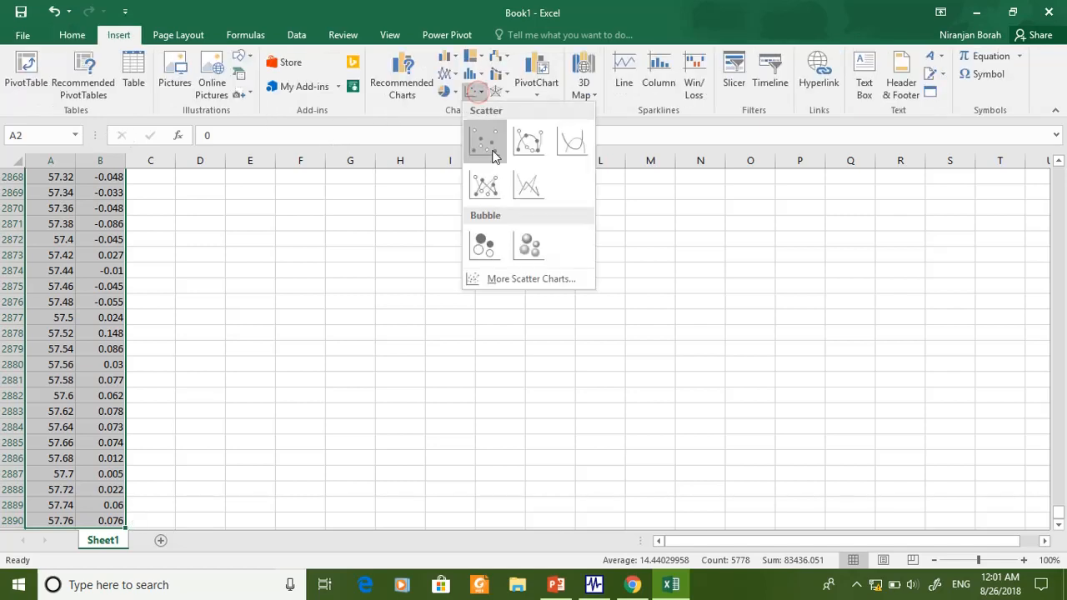
left_click(561, 145)
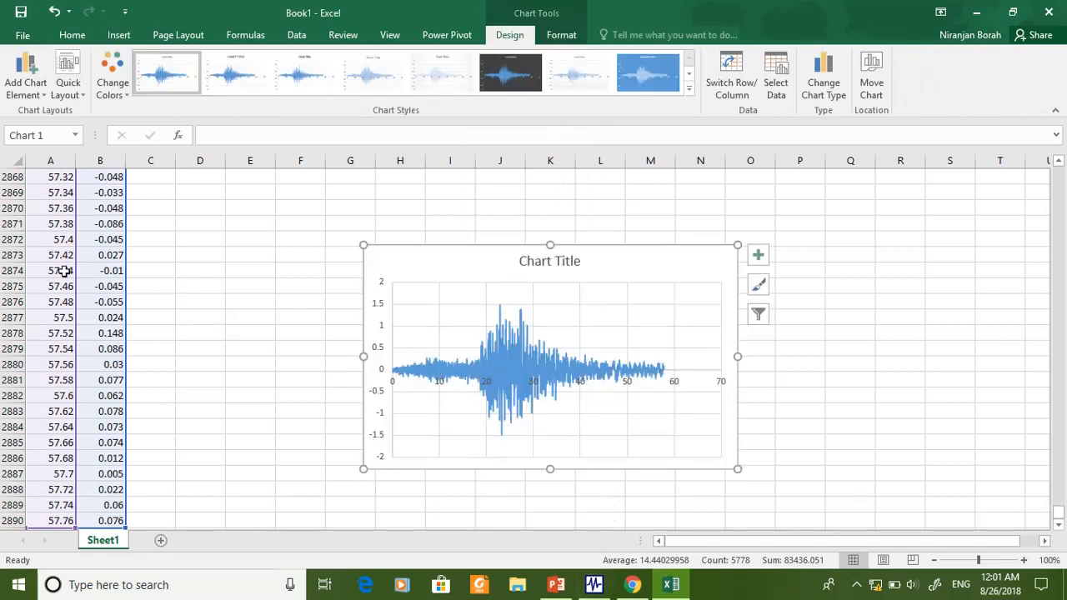
scroll(83, 317, "up", 13)
scroll(90, 321, "down", 10)
scroll(90, 321, "up", 20)
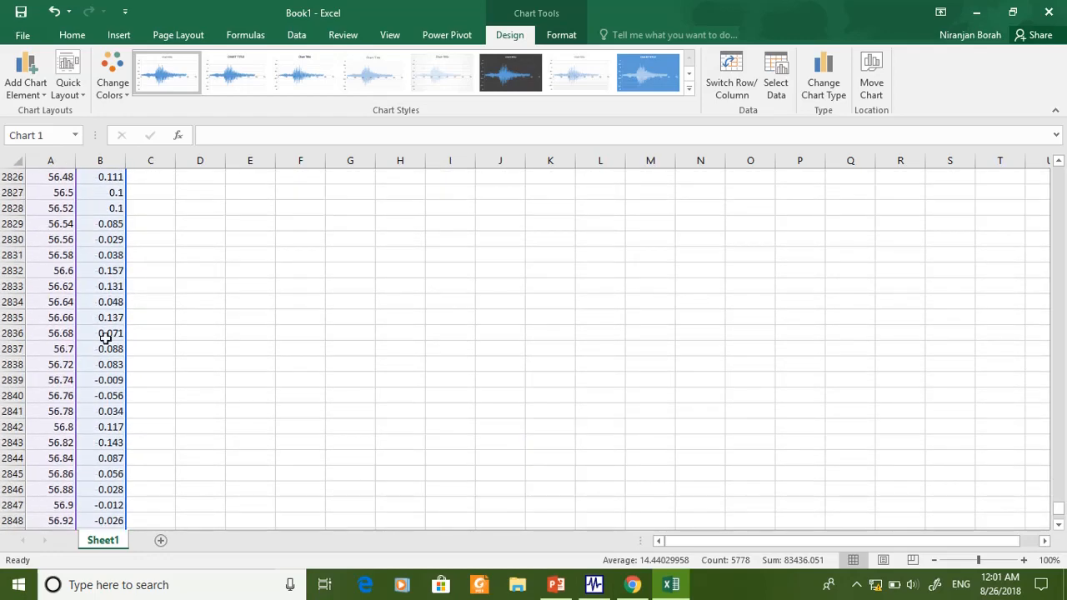
scroll(111, 355, "up", 20)
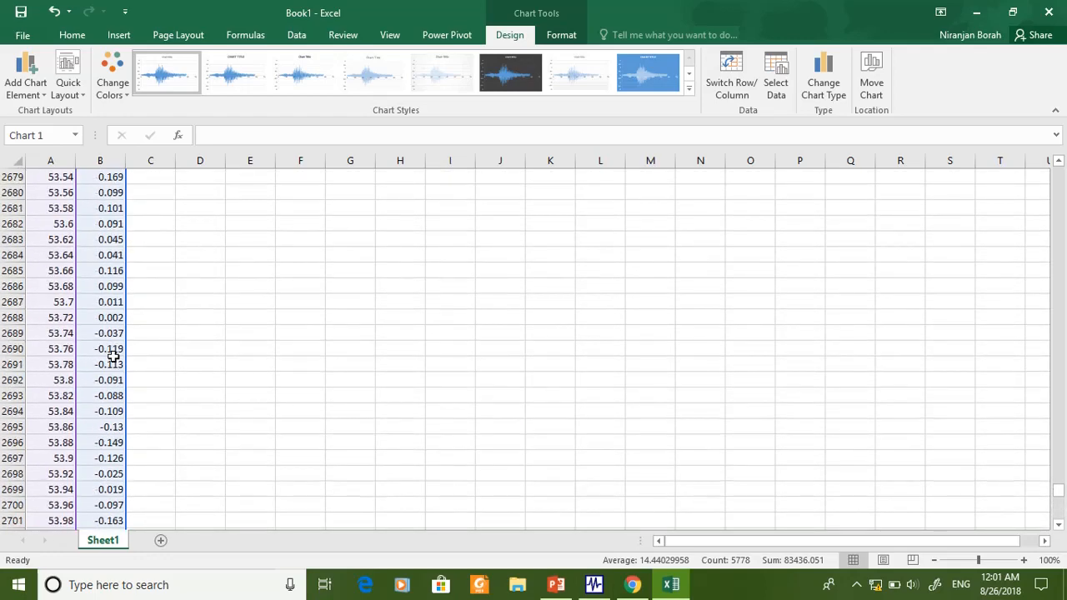
- Switch to SeismoSignal, plot the elastic response spectrum with acceleration against period, and show the spectral acceleration table
left_click(593, 584)
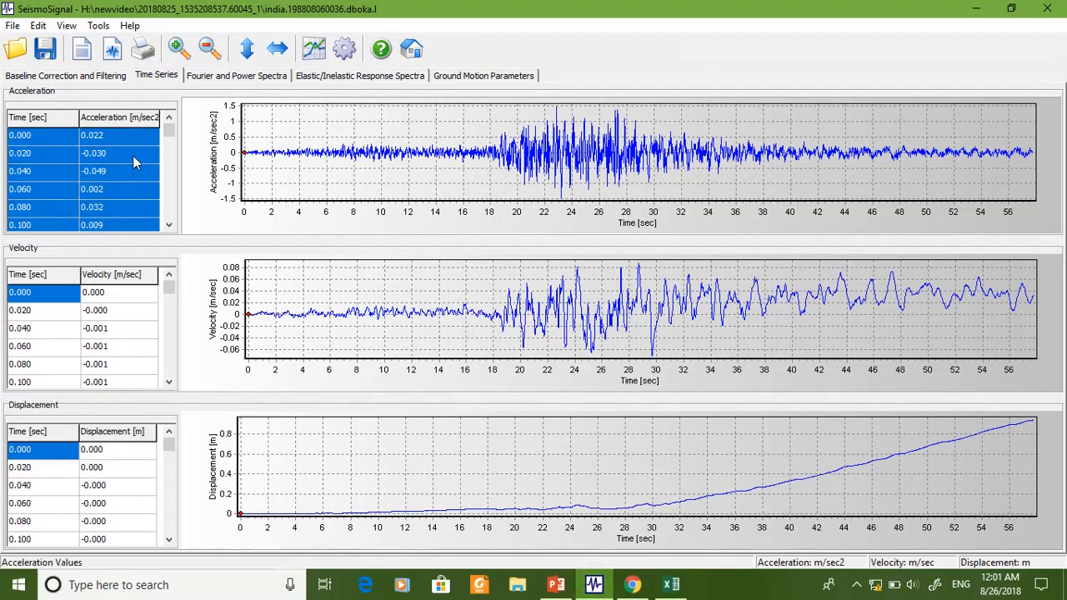
left_click(227, 77)
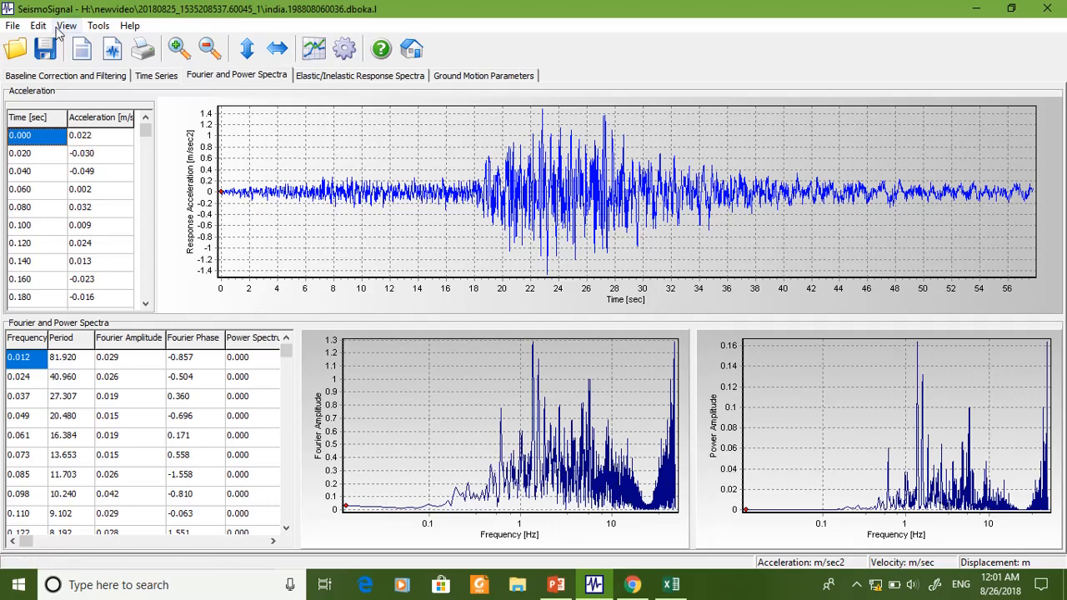
left_click(349, 77)
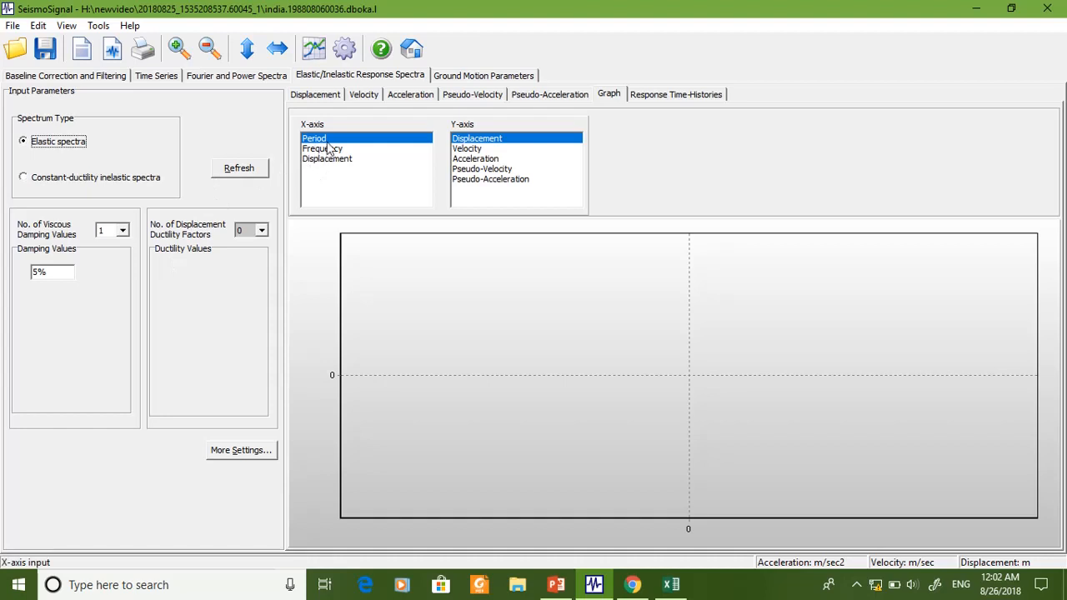
left_click(486, 160)
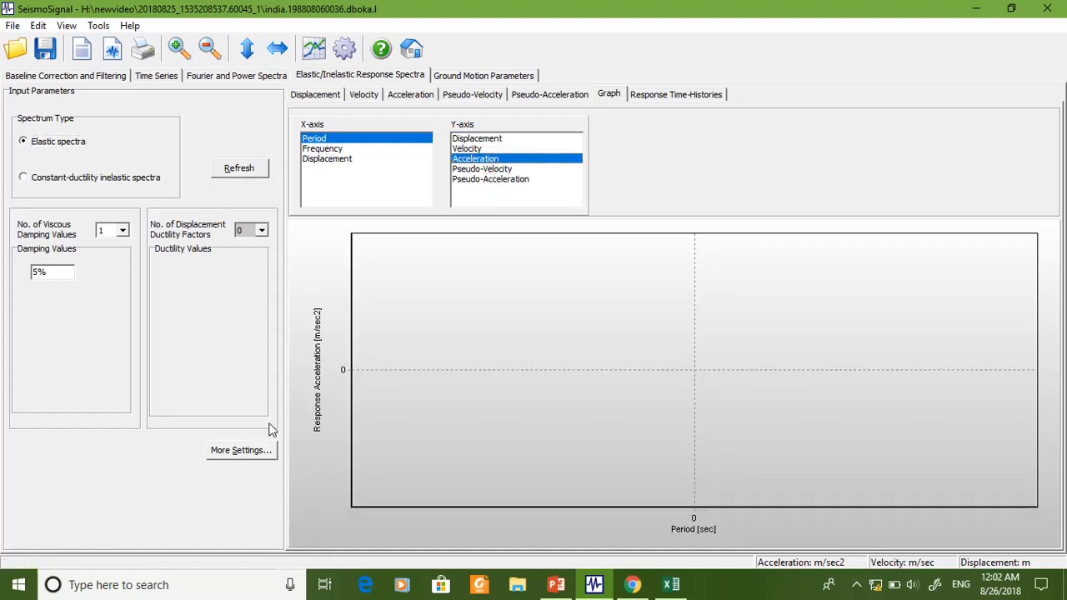
left_click(482, 180)
left_click(473, 158)
left_click(249, 171)
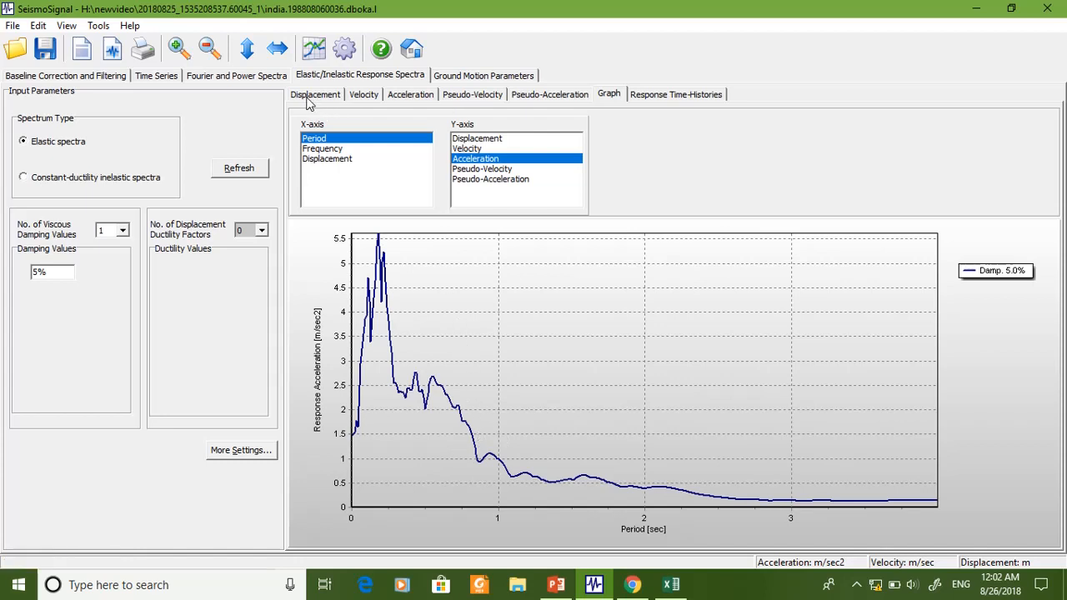
left_click(408, 94)
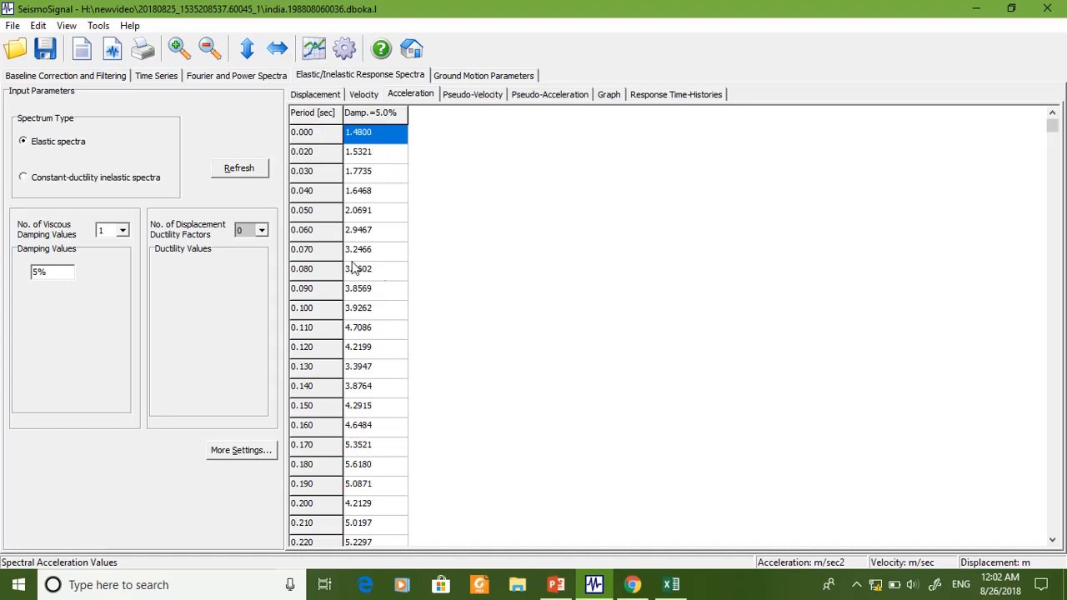
- Try to select the spectral acceleration values from the first row downward
left_click(380, 171)
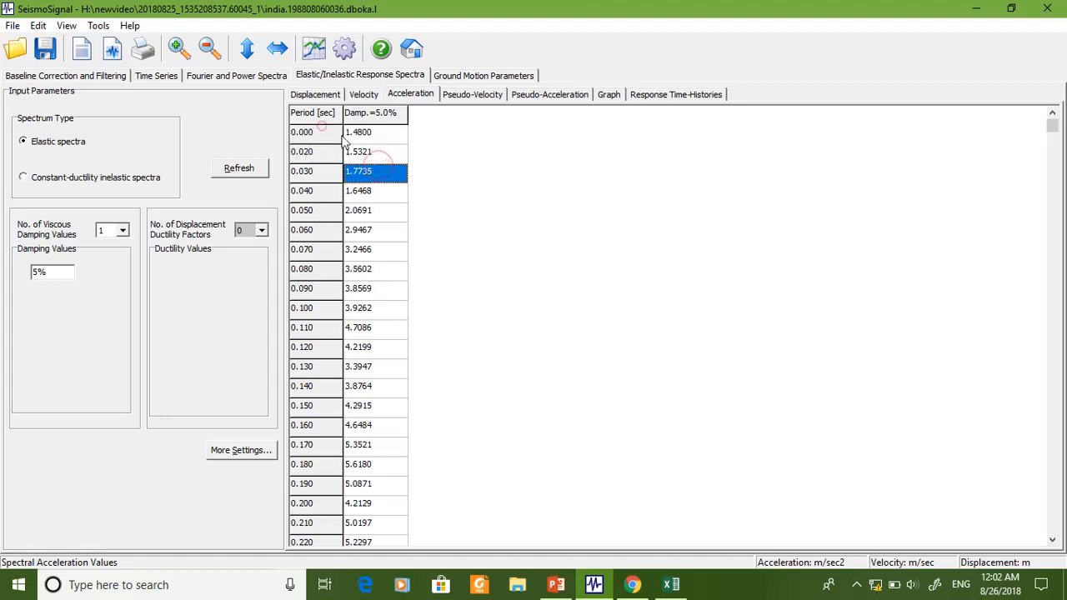
left_click(370, 152)
left_click_drag(373, 136, 365, 594)
left_click(352, 452)
left_click(383, 368)
key("Up")
key("Up")
key("Up")
key("Up")
key("Up")
key("Up")
key("Up")
key("Up")
key("Up")
key("Up")
key("Up")
key("Up")
key("Up")
key("Up")
key("Up")
key("Up")
key("Up")
key("Up")
key("Up")
key("Up")
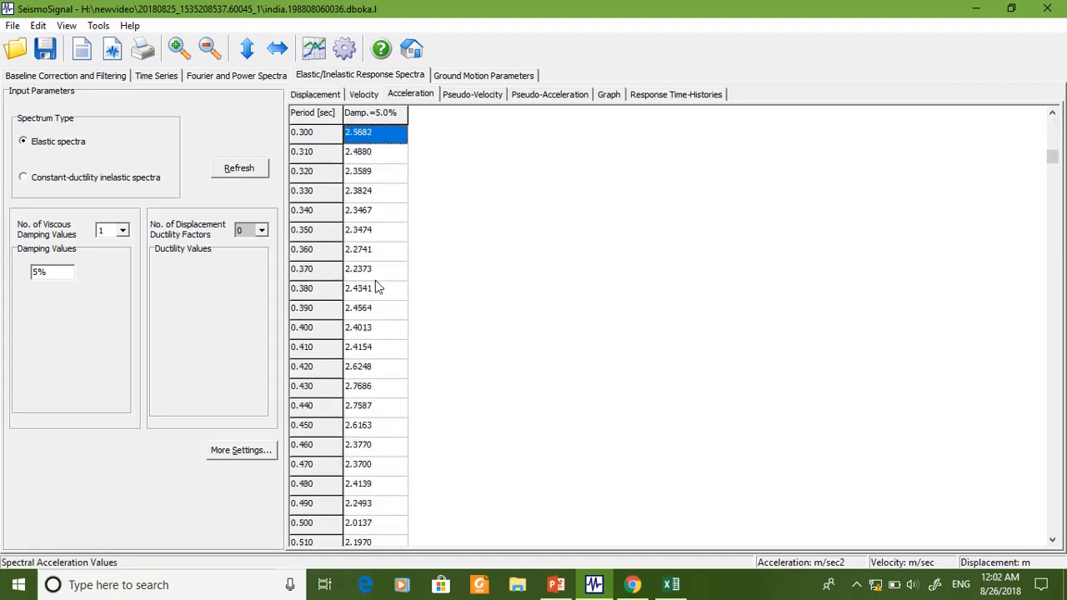
key("Up")
key("Up")
key("Up")
key("Up")
key("Up")
key("Up")
key("Up")
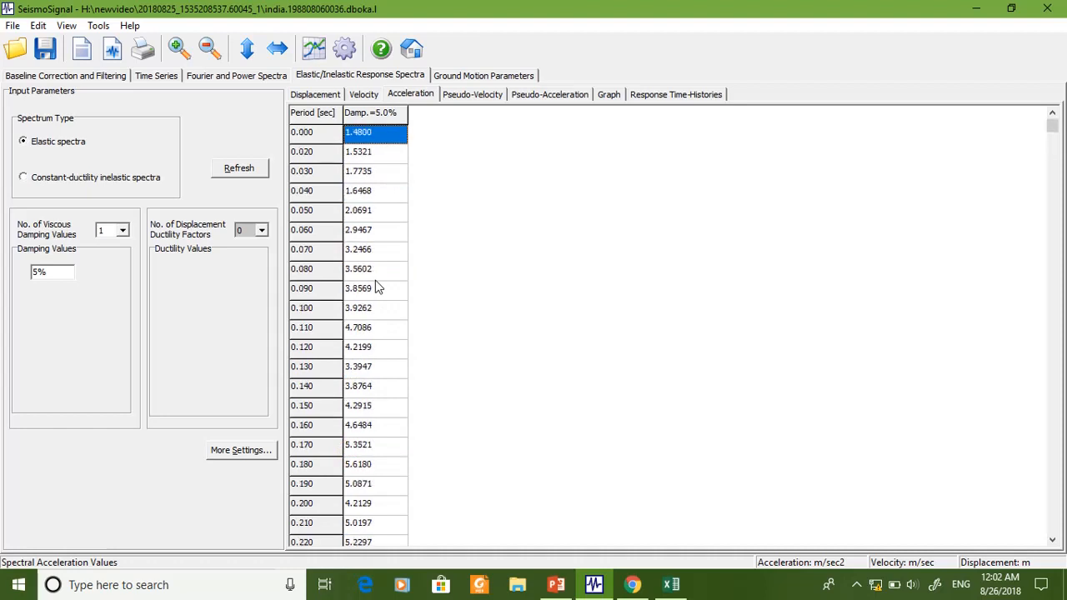
- Select and copy all period and spectral acceleration values in the response spectrum's acceleration table
left_click(361, 156)
left_click(364, 139)
key("ctrl+a")
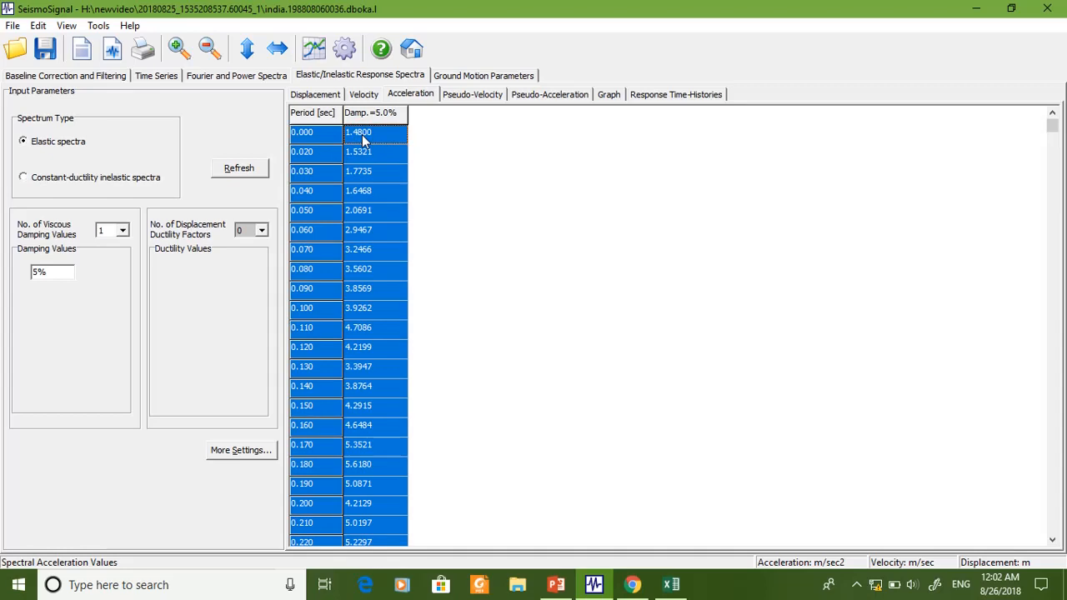
key("ctrl+c")
- Switch to Excel and paste the copied period and spectral acceleration values starting at cell D2
left_click(671, 584)
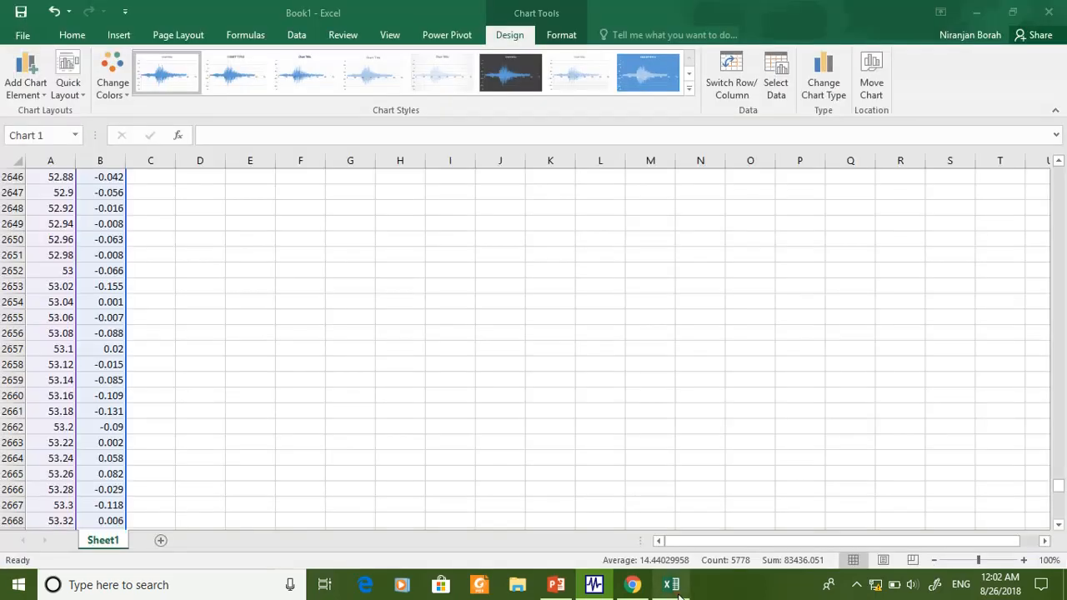
left_click(412, 345)
scroll(319, 233, "up", 5)
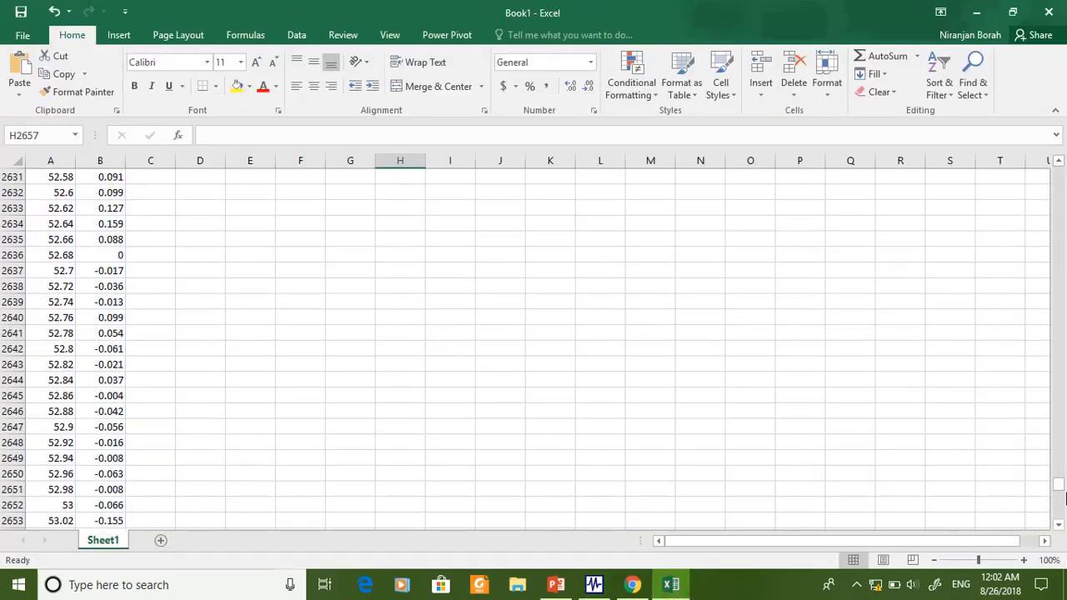
left_click_drag(1059, 486, 1063, 138)
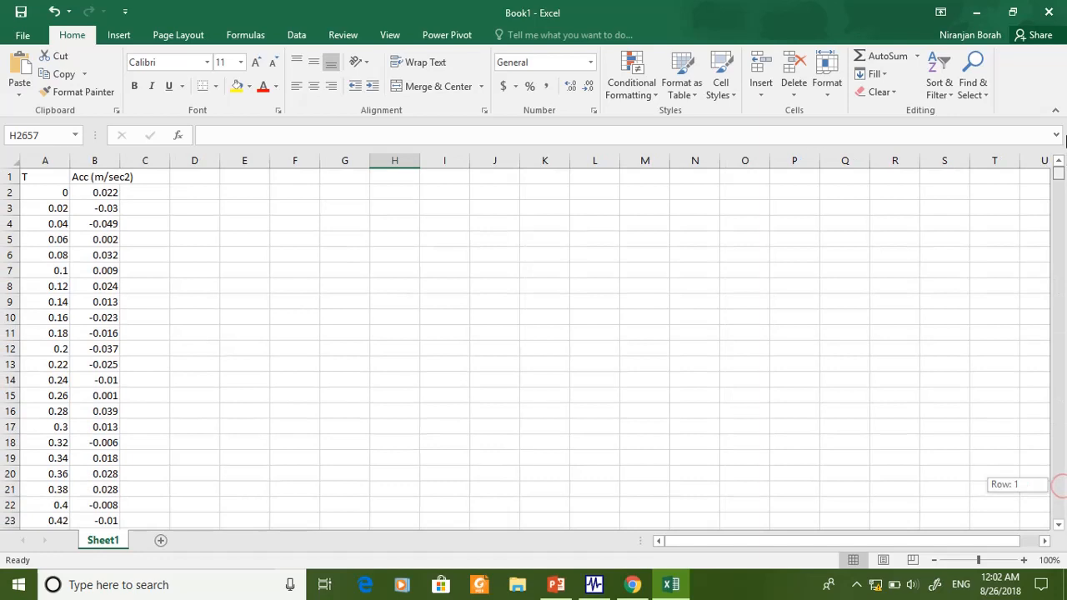
left_click(217, 190)
key("ctrl+v")
left_click(310, 322)
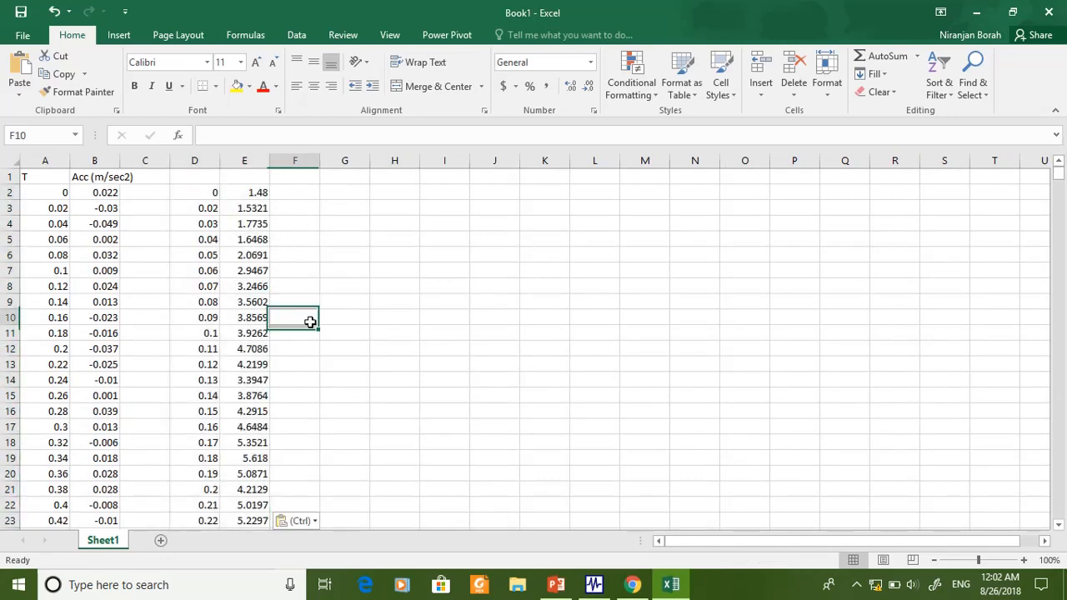
- Insert a scatter chart with smooth lines from all period and spectral acceleration values in columns D and E
left_click(213, 195)
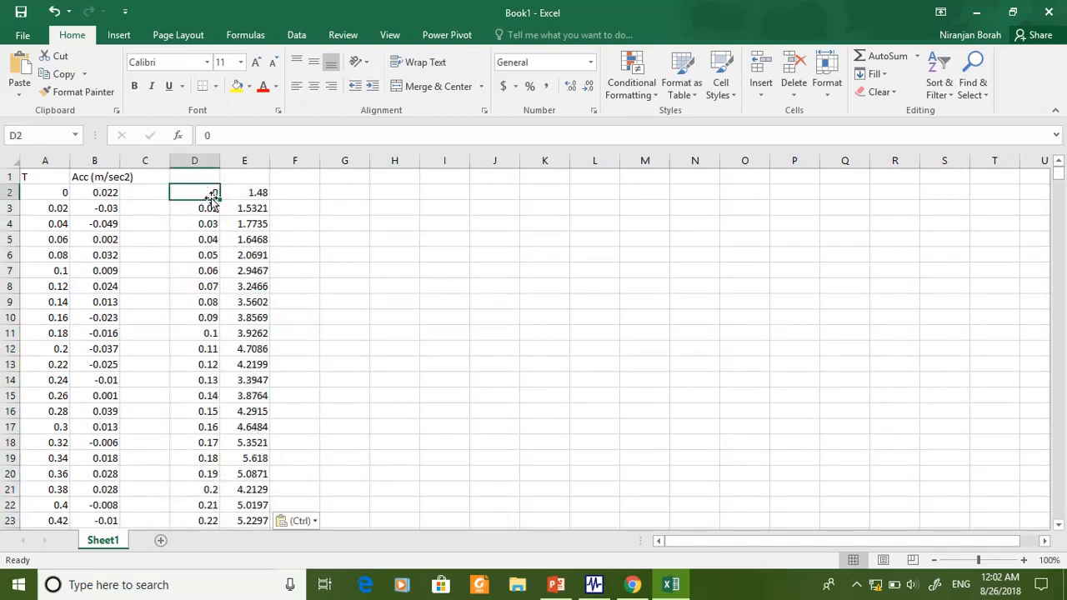
key("ctrl+shift+Right")
key("ctrl+shift+Down")
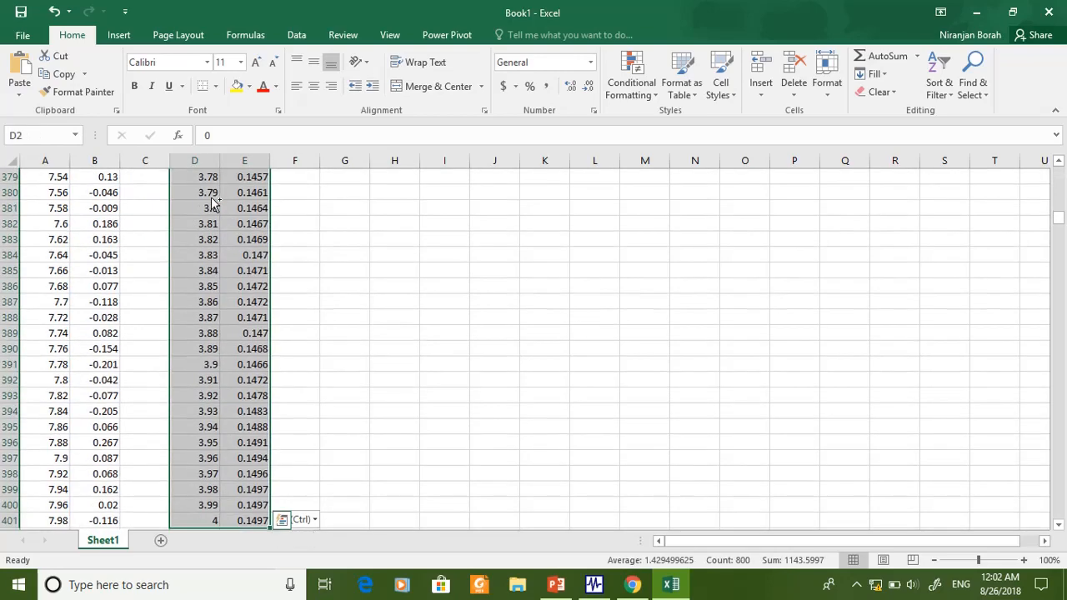
left_click(119, 35)
left_click(478, 94)
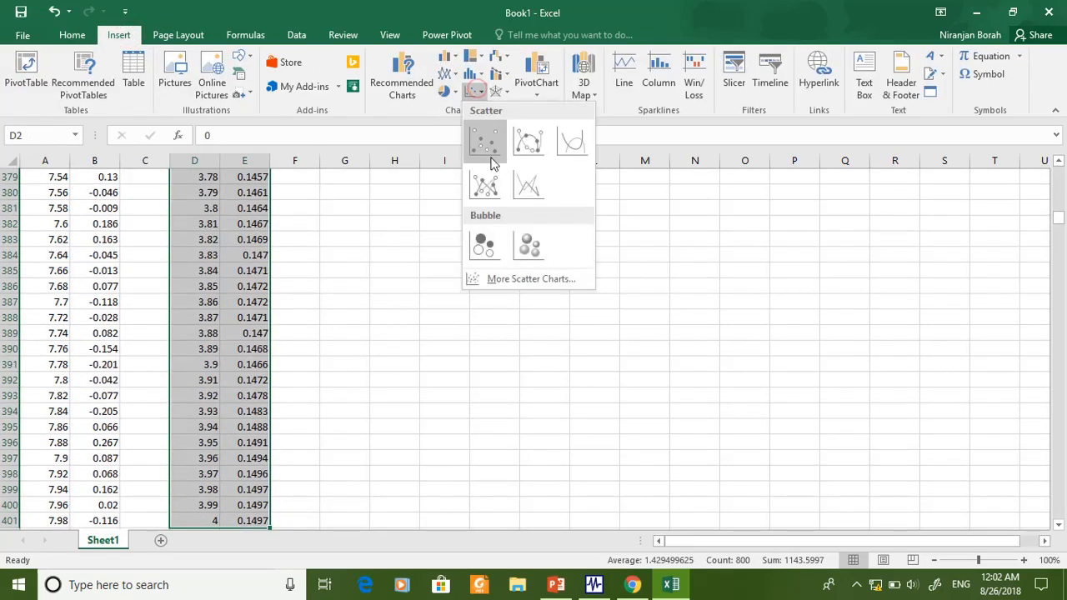
left_click(568, 137)
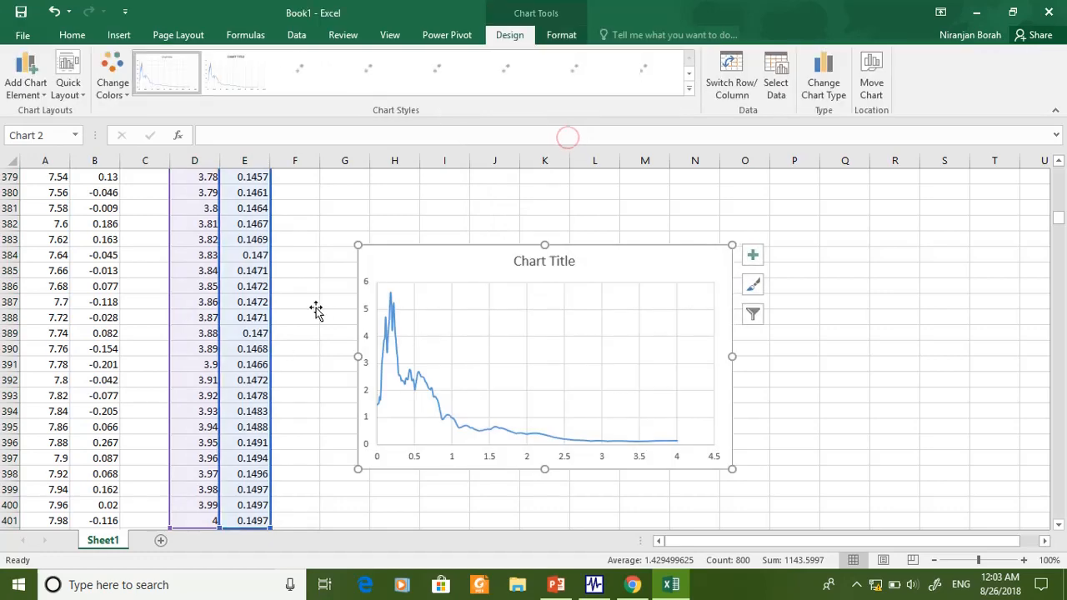
- Switch to SeismoSignal and review the time and acceleration columns of the acceleration time series
left_click(593, 584)
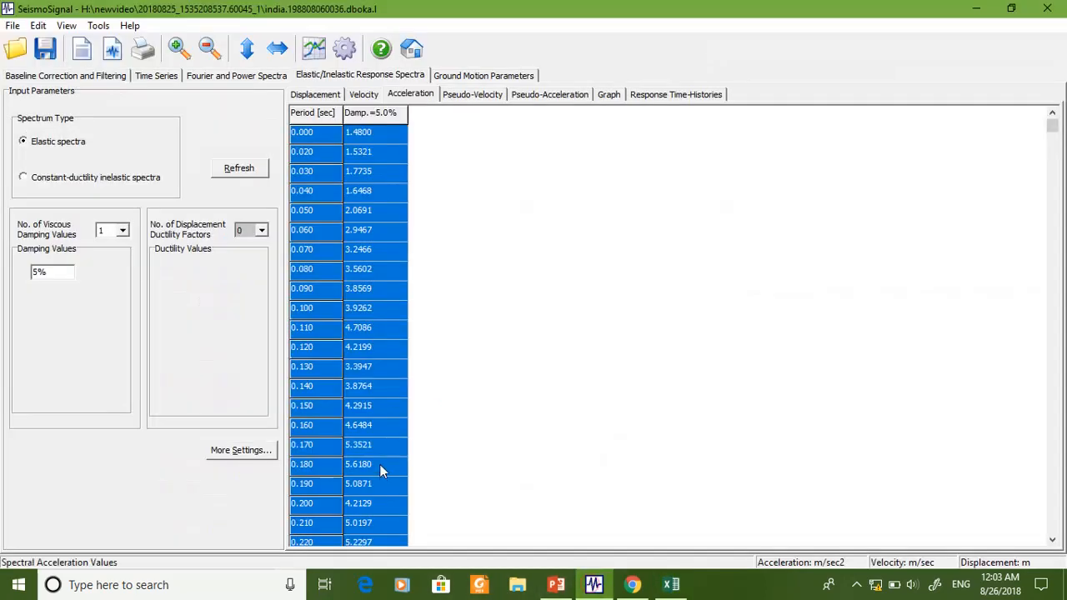
left_click(164, 77)
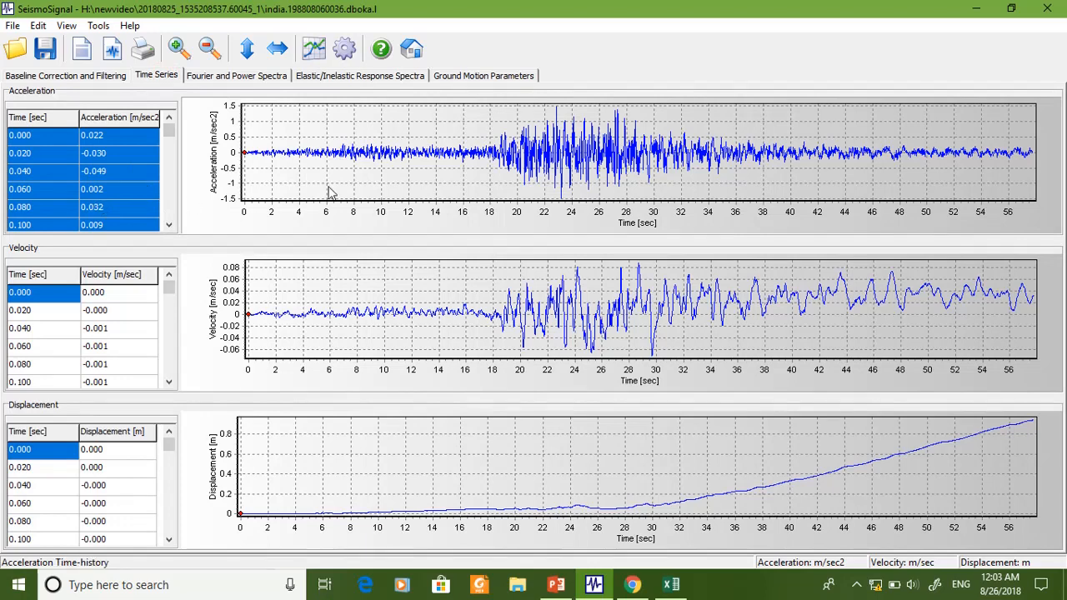
left_click(19, 140)
left_click(88, 135)
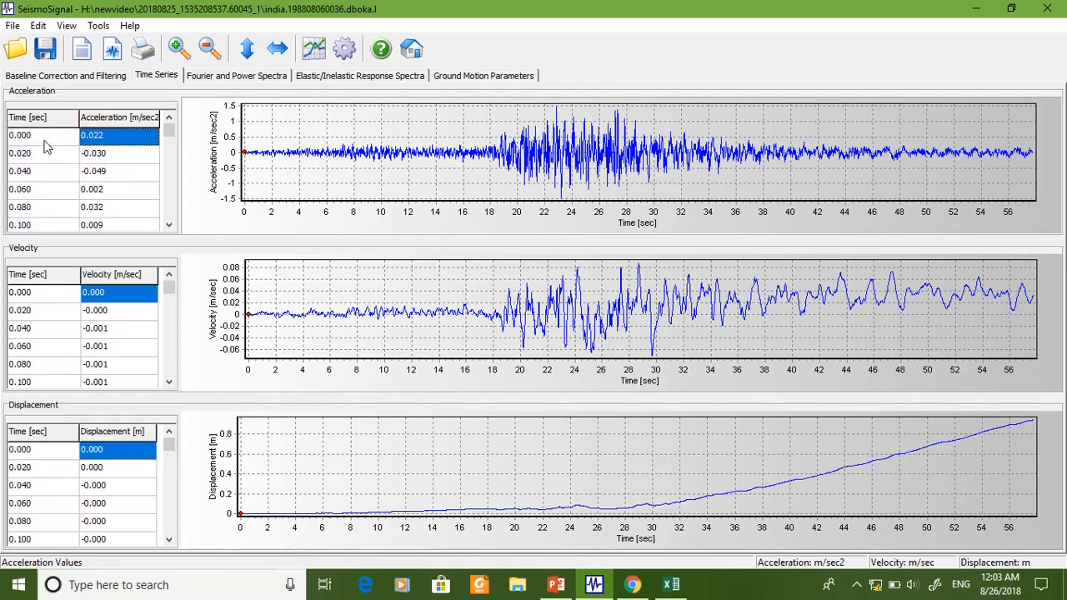
left_click(42, 140)
left_click(133, 137)
left_click(46, 149)
left_click(111, 160)
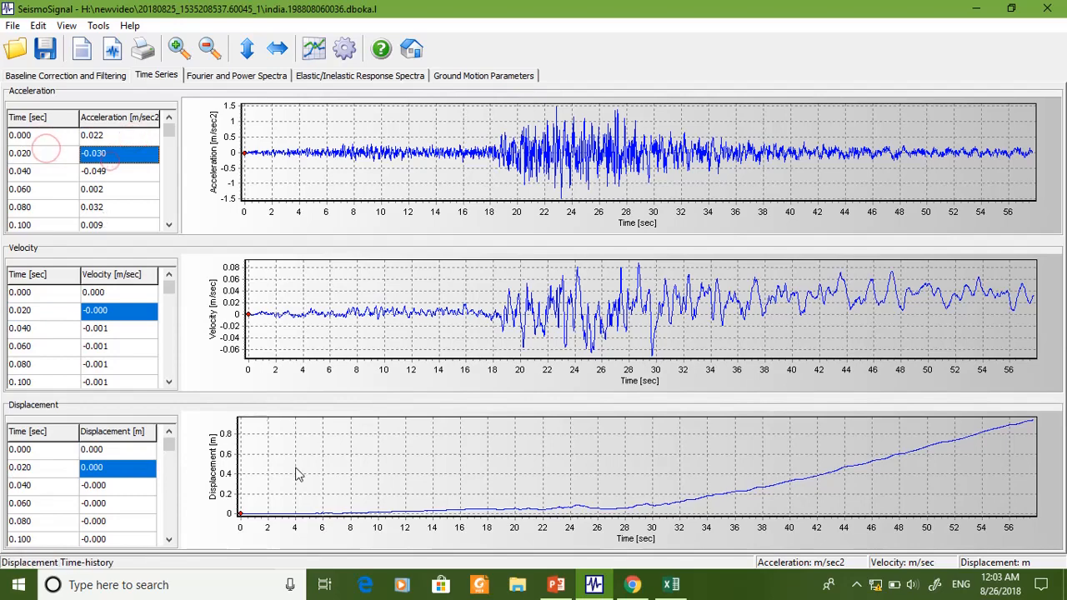
- Switch to Excel and review the time–acceleration data in columns A and B and the spectrum data in columns D and E
left_click(671, 585)
scroll(508, 368, "up", 5)
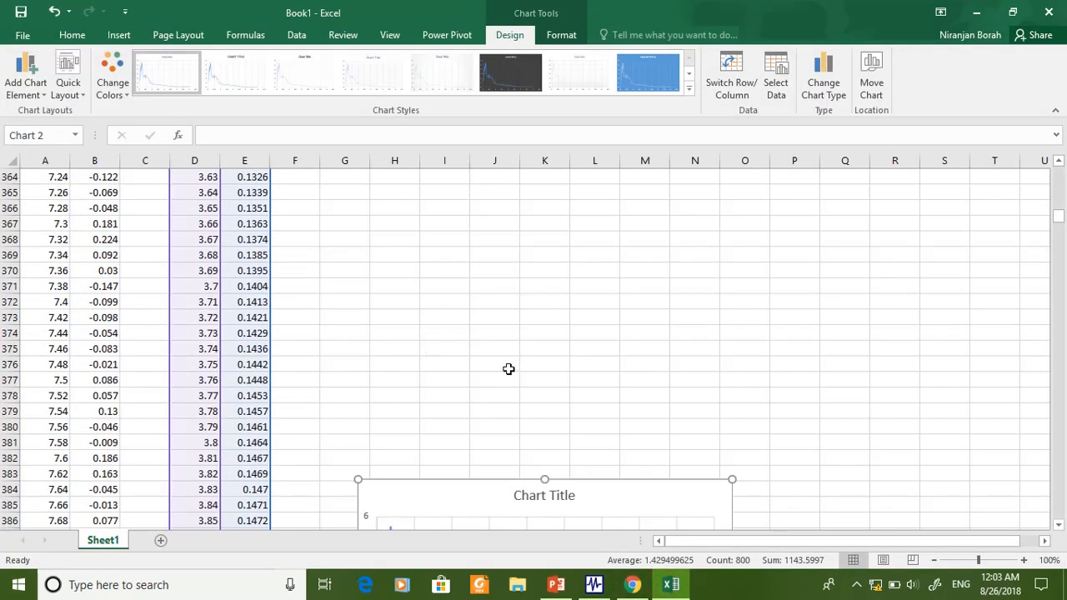
left_click_drag(1065, 207, 1058, 170)
left_click_drag(54, 177, 104, 333)
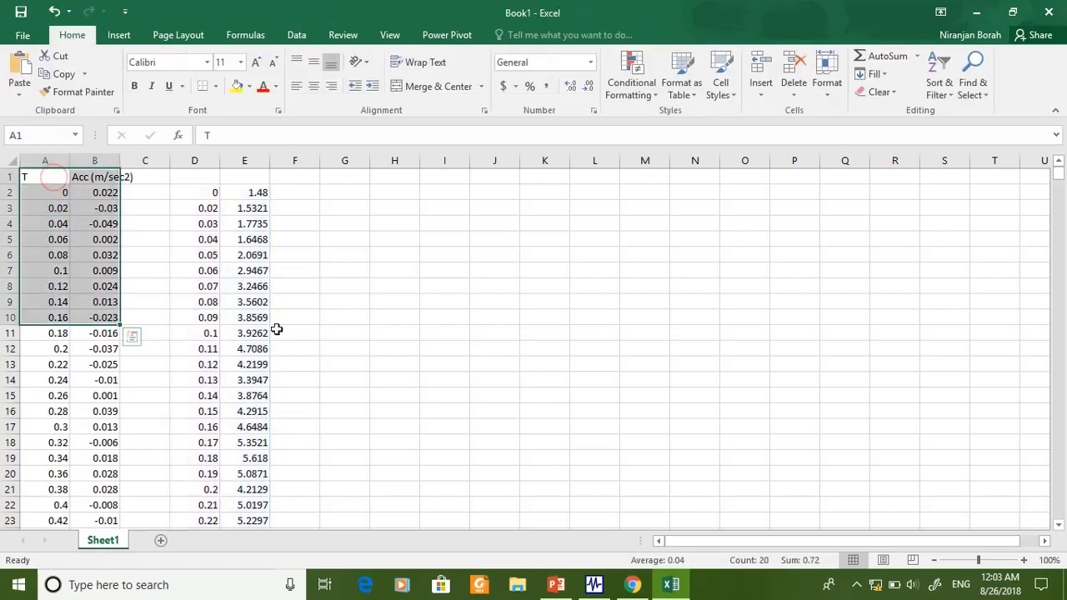
left_click(208, 240)
left_click_drag(208, 194, 250, 242)
scroll(284, 333, "down", 10)
scroll(283, 332, "down", 20)
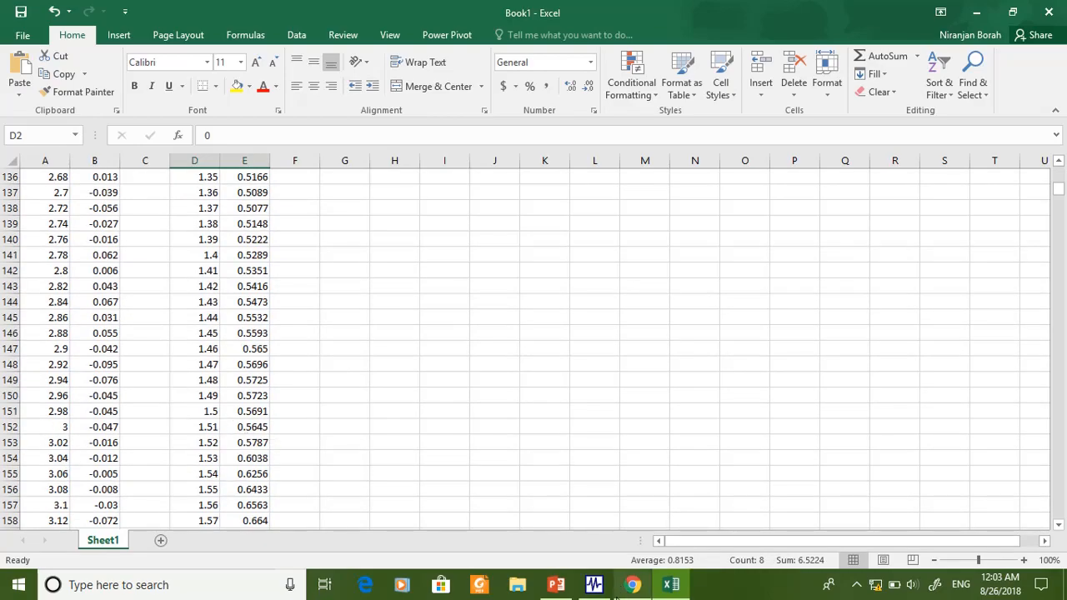
- Switch to SeismoSignal and display the ground motion intensity parameters of the record
left_click(594, 584)
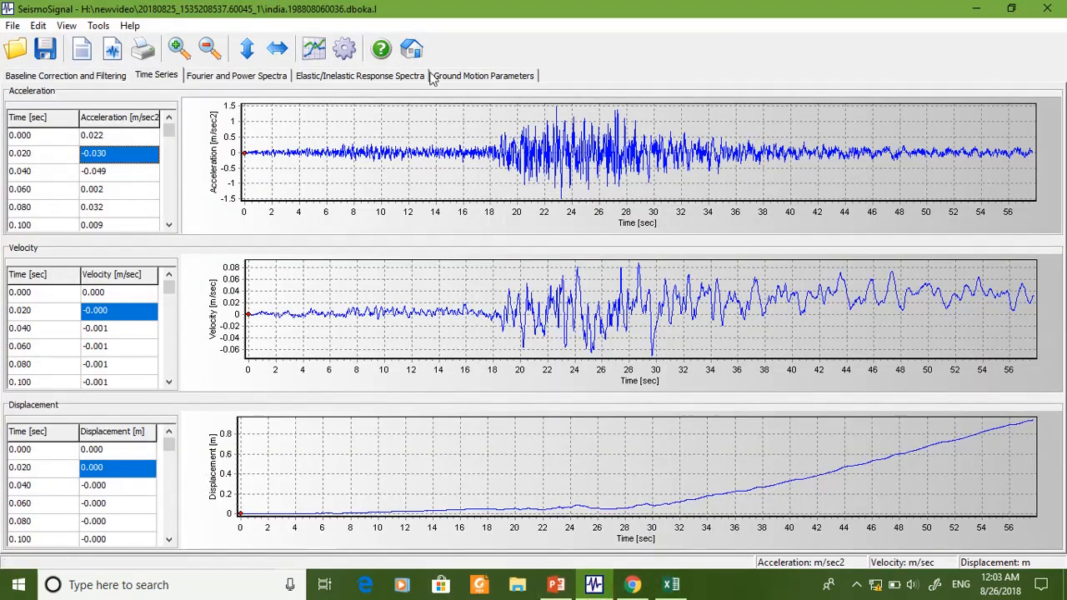
left_click(481, 75)
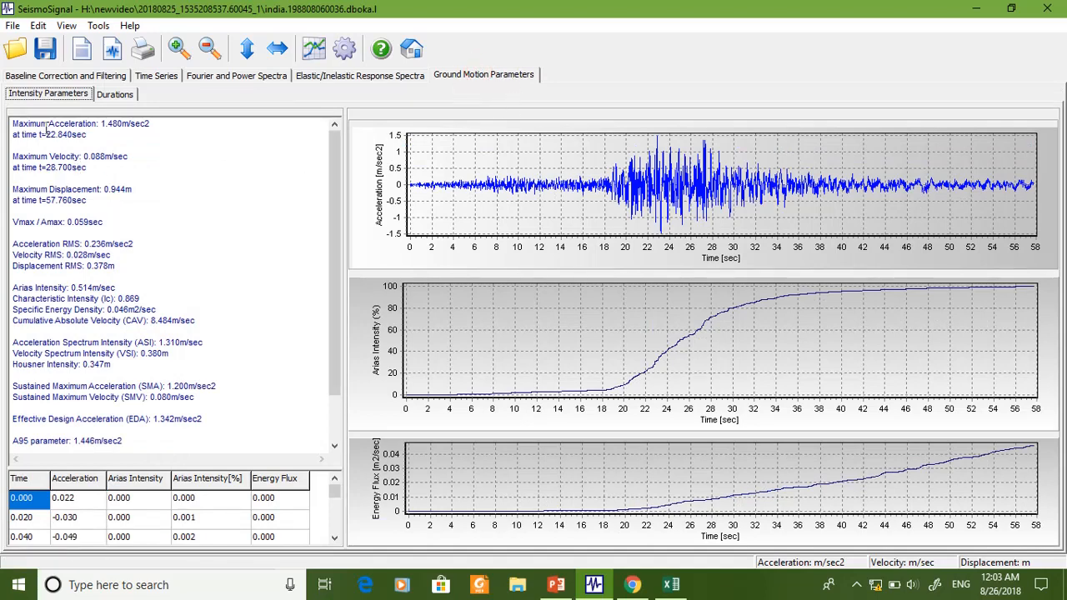
- Review the record's intensity parameters from maximum acceleration through predominant and mean period
left_click_drag(95, 126, 179, 124)
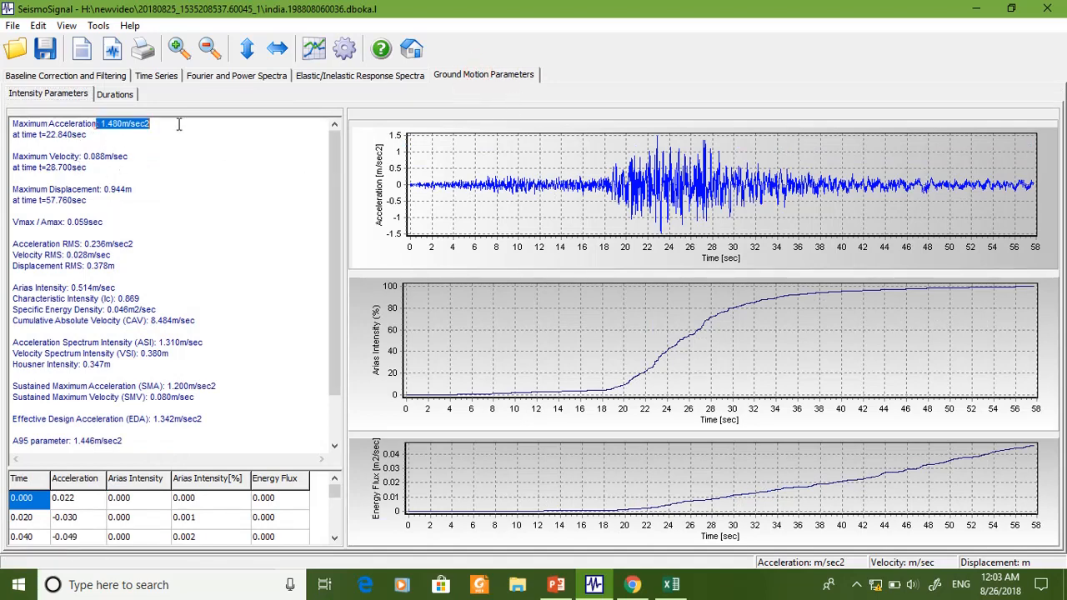
left_click(161, 197)
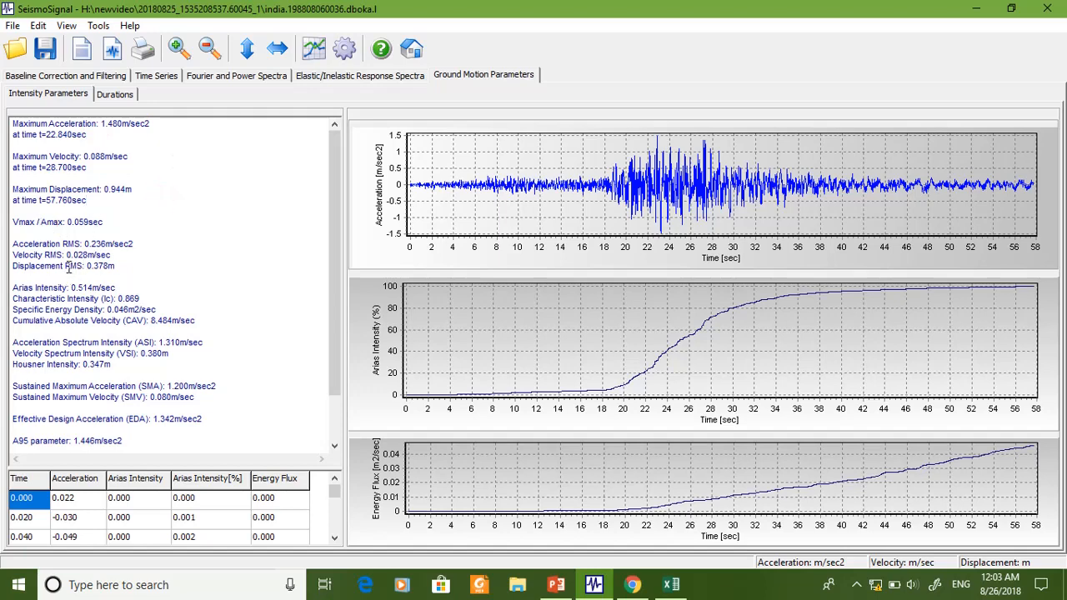
scroll(163, 445, "down", 2)
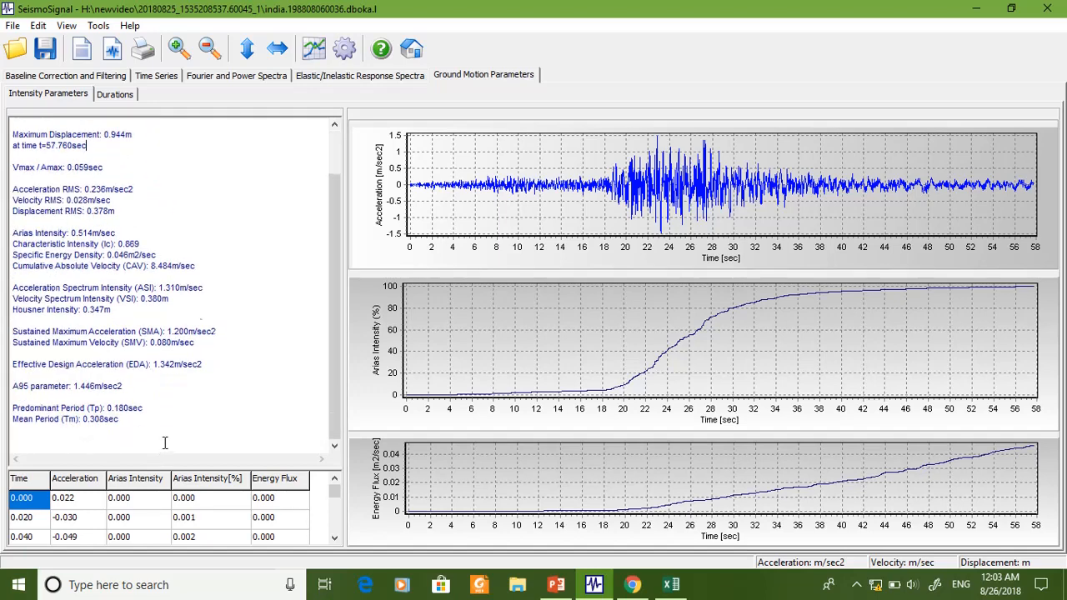
scroll(168, 442, "up", 2)
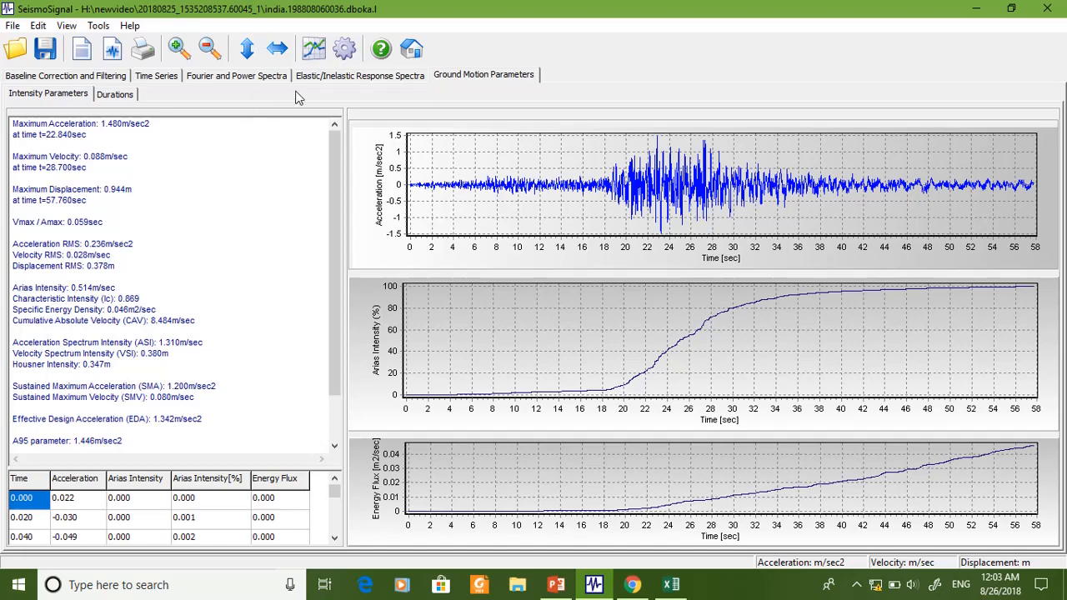
- Review the response spectra, the Fourier and power spectra, and the acceleration, velocity and displacement time series of the record
left_click(320, 77)
left_click(237, 77)
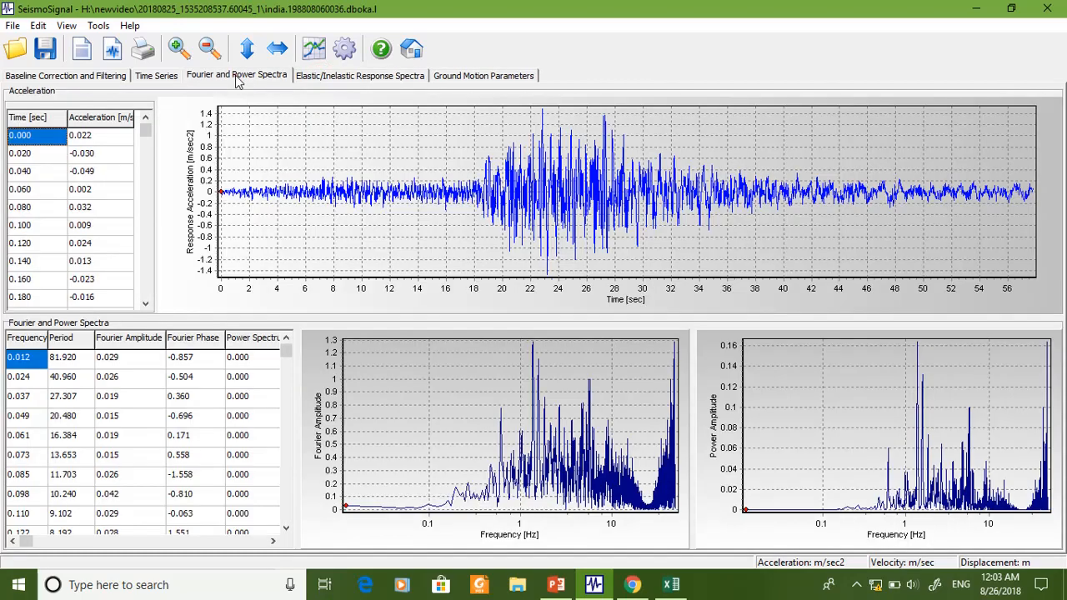
left_click(156, 75)
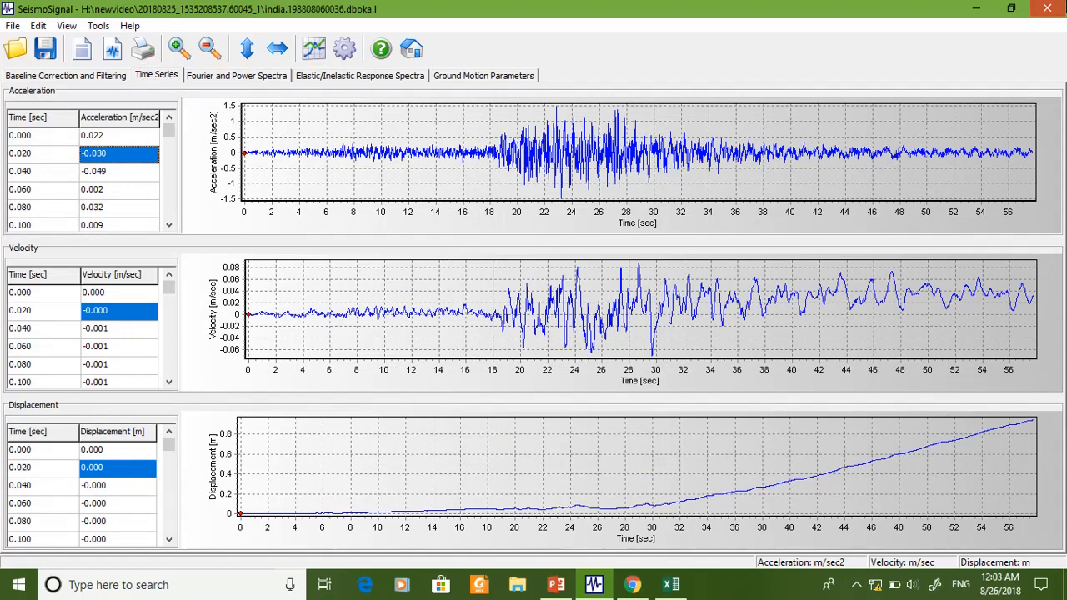
- Close SeismoSignal, deselect the spectrum data in the Excel workbook and minimize its window
left_click(1047, 9)
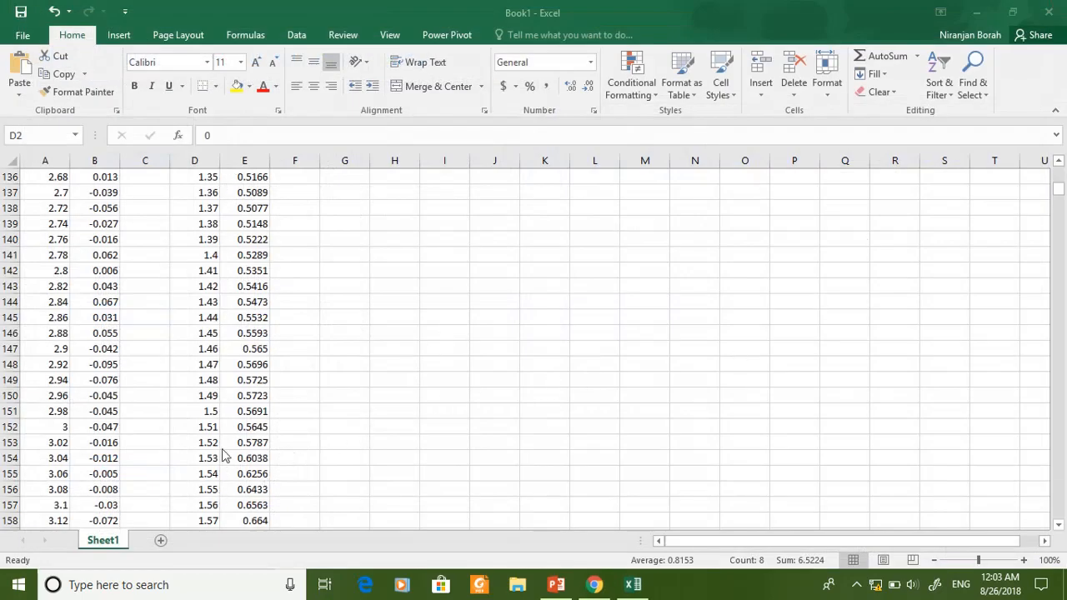
left_click(335, 315)
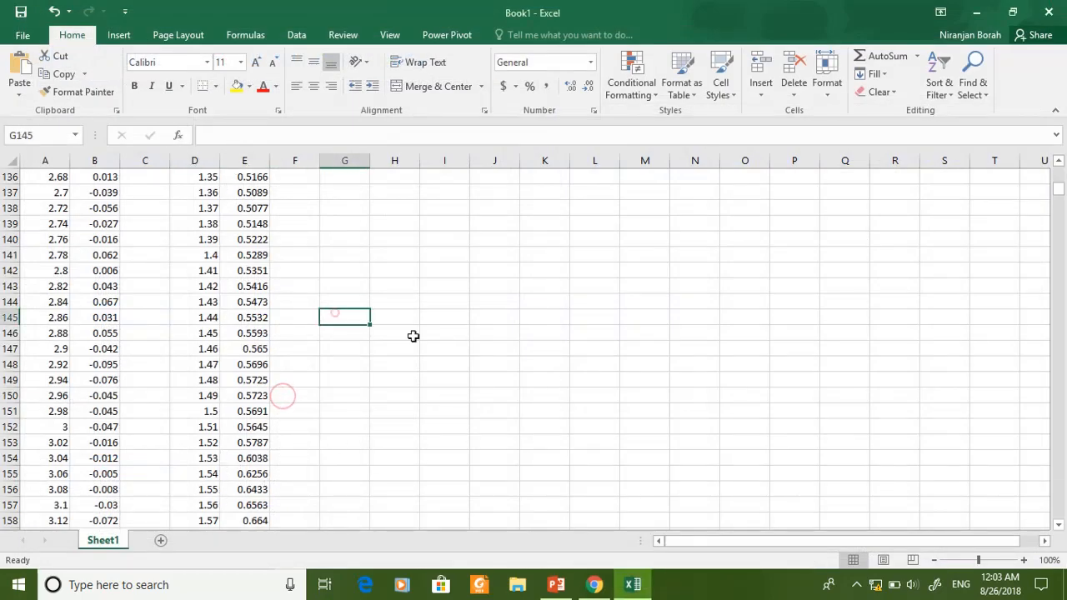
left_click(1012, 14)
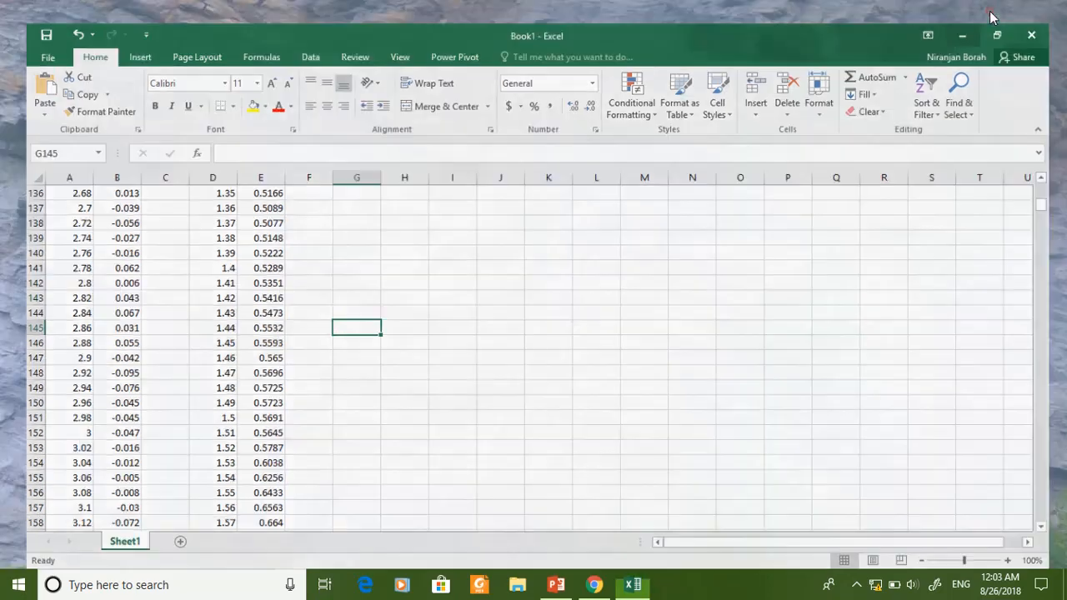